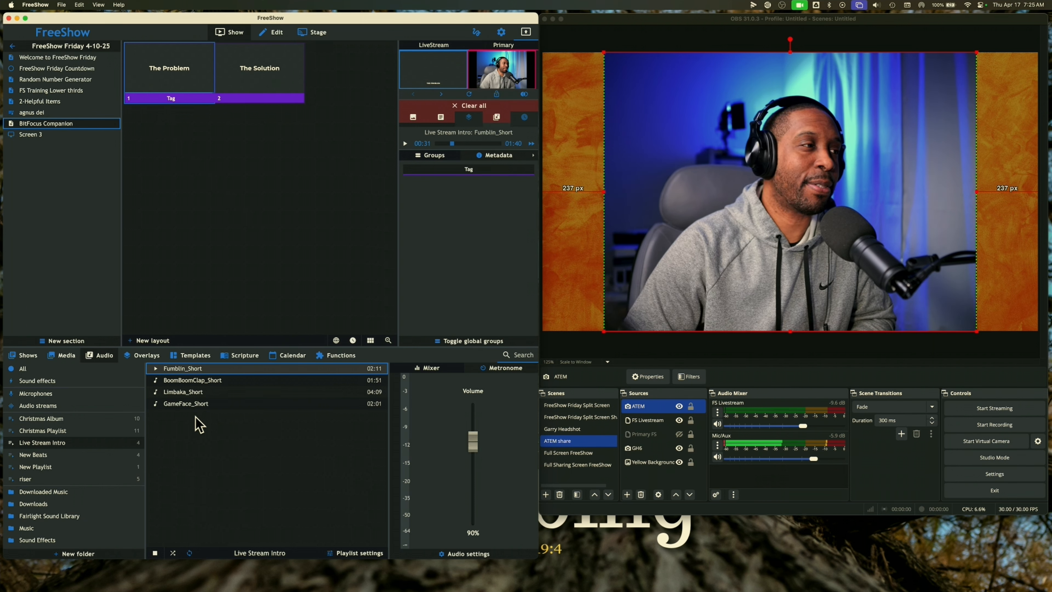
Resume Fumblin_Short from the Live Stream Intro playlist and bring up the audio settings panel
left_click(156, 369)
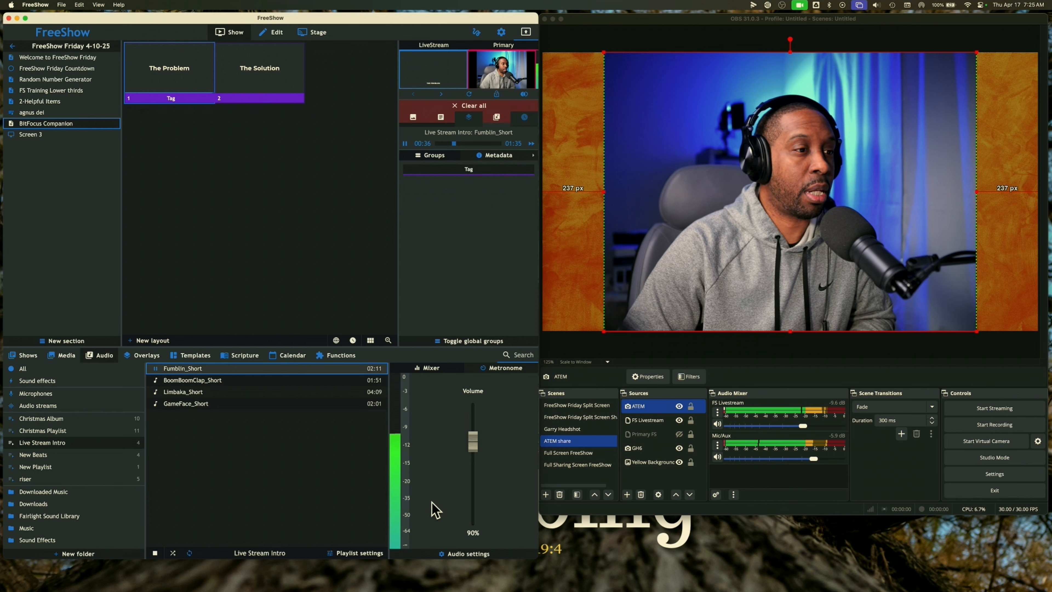
left_click(466, 554)
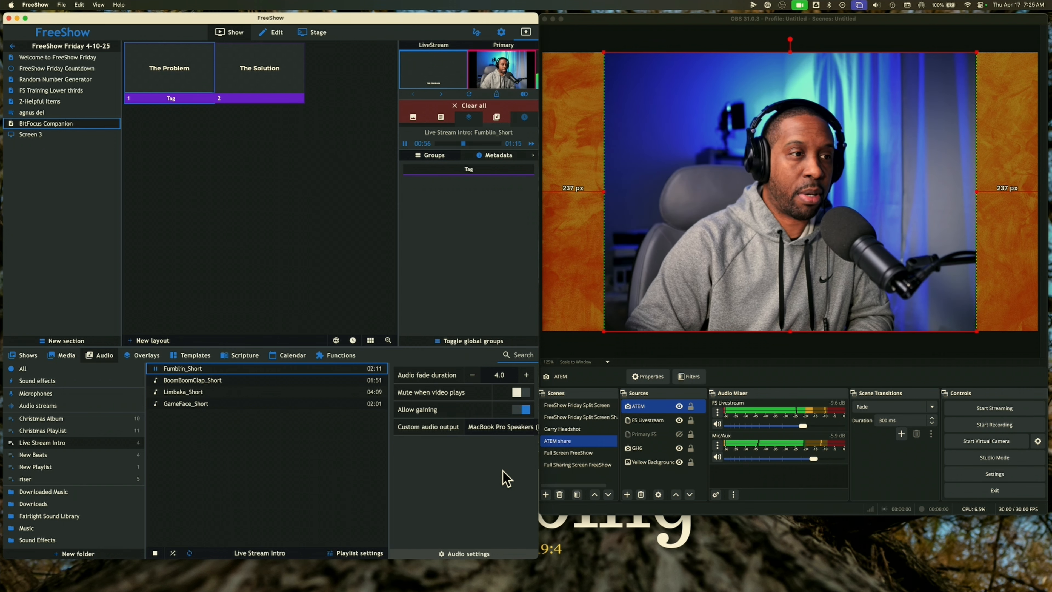
Pause Fumblin_Short at 0:57, with 1:14 remaining
left_click(155, 369)
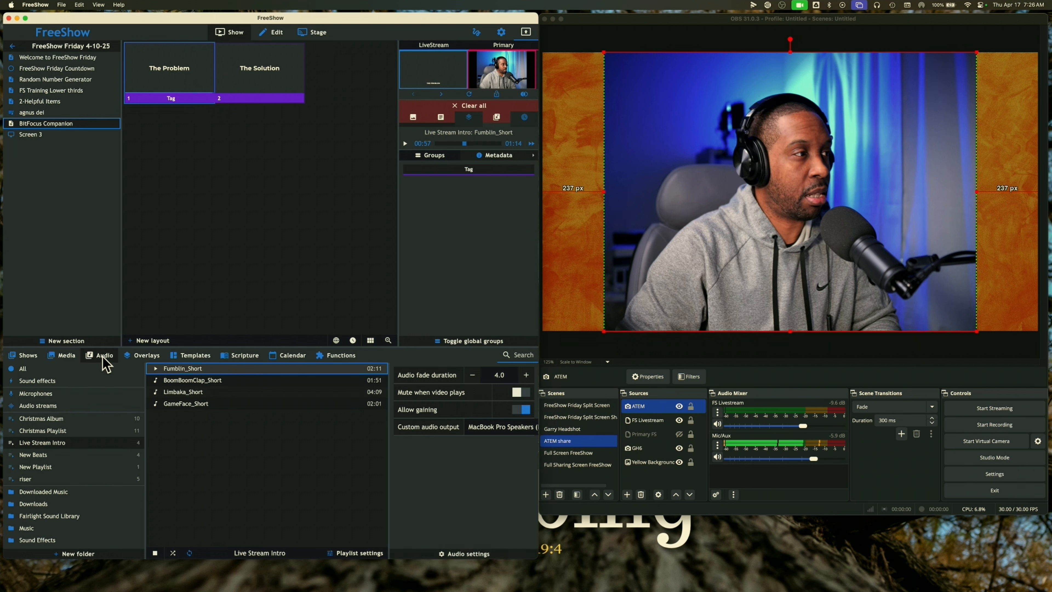
Reopen the audio settings and browse the custom audio output devices, including NDI Audio
left_click(461, 554)
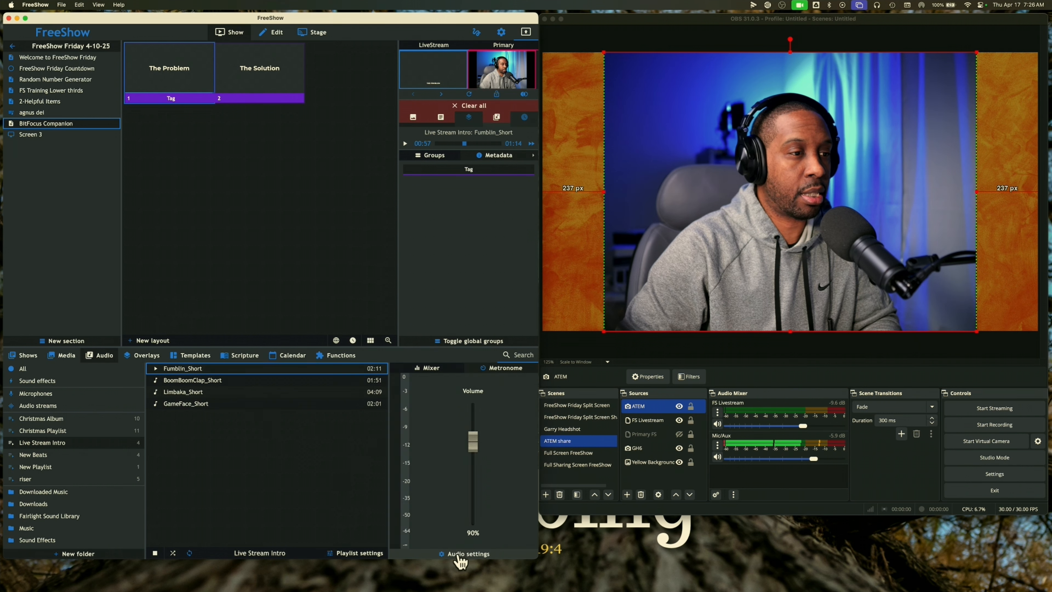
left_click(460, 556)
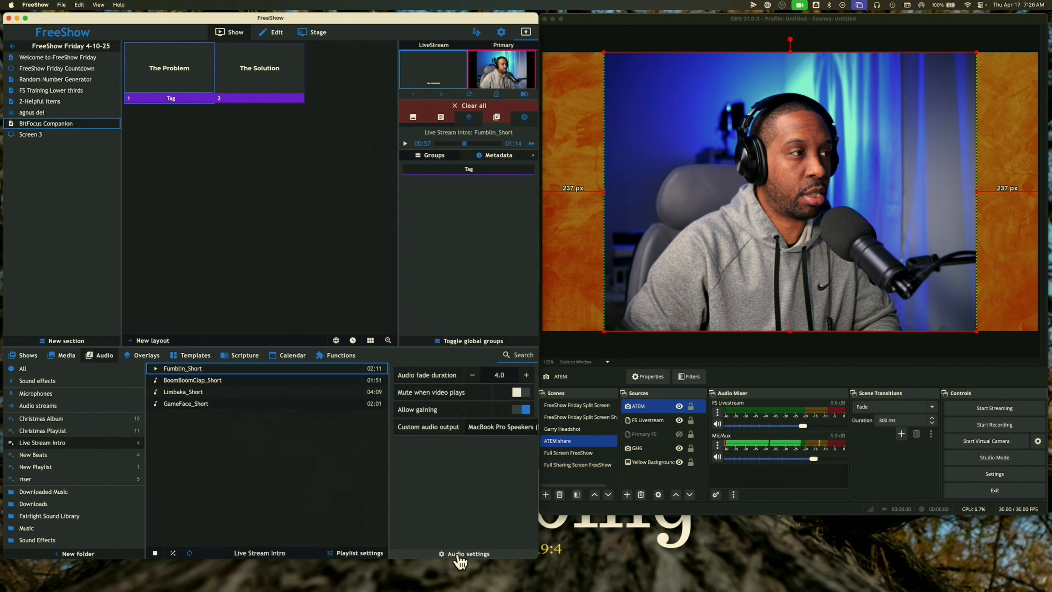
left_click(488, 427)
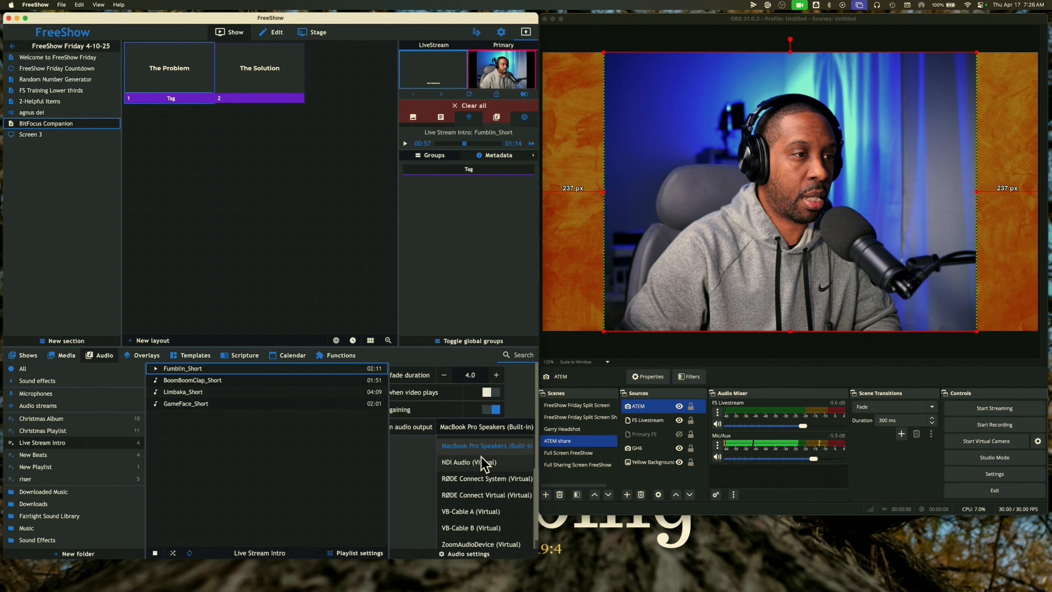
scroll(482, 468, "down", 1)
scroll(481, 457, "up", 2)
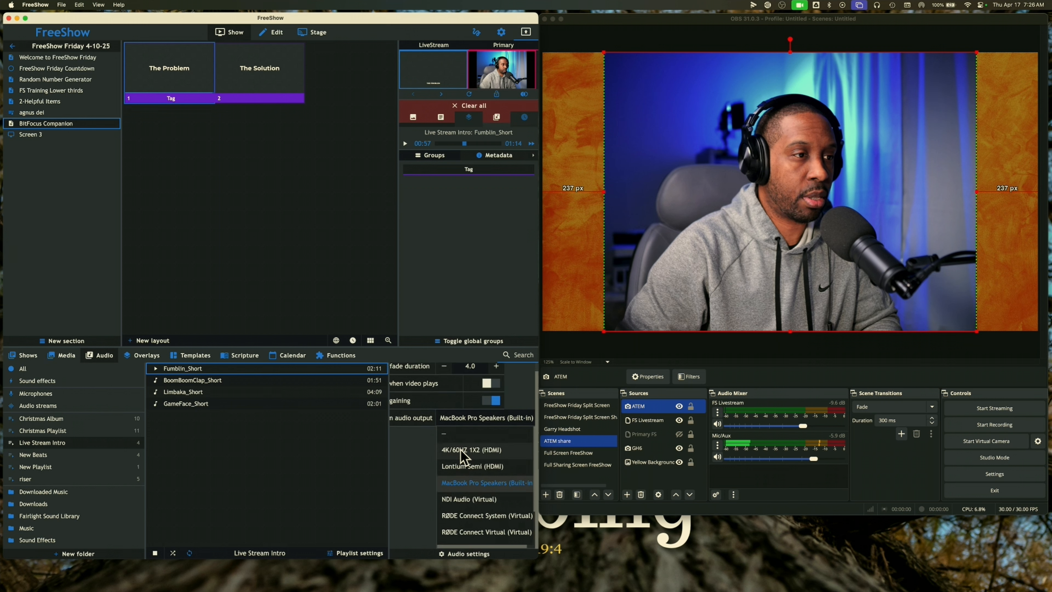
scroll(461, 449, "up", 1)
scroll(450, 447, "down", 2)
scroll(452, 457, "down", 3)
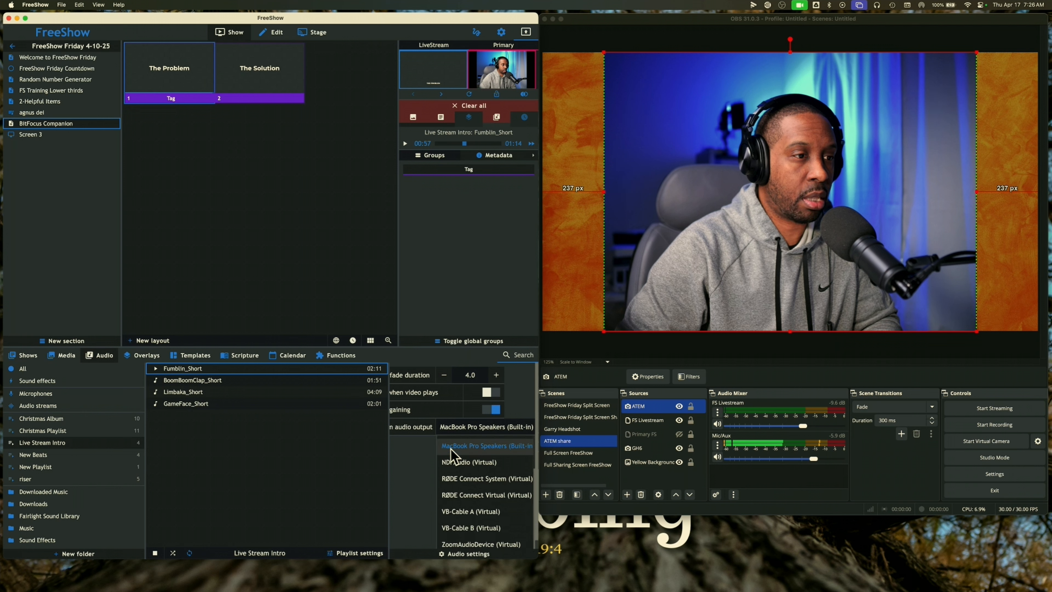
scroll(432, 460, "up", 1)
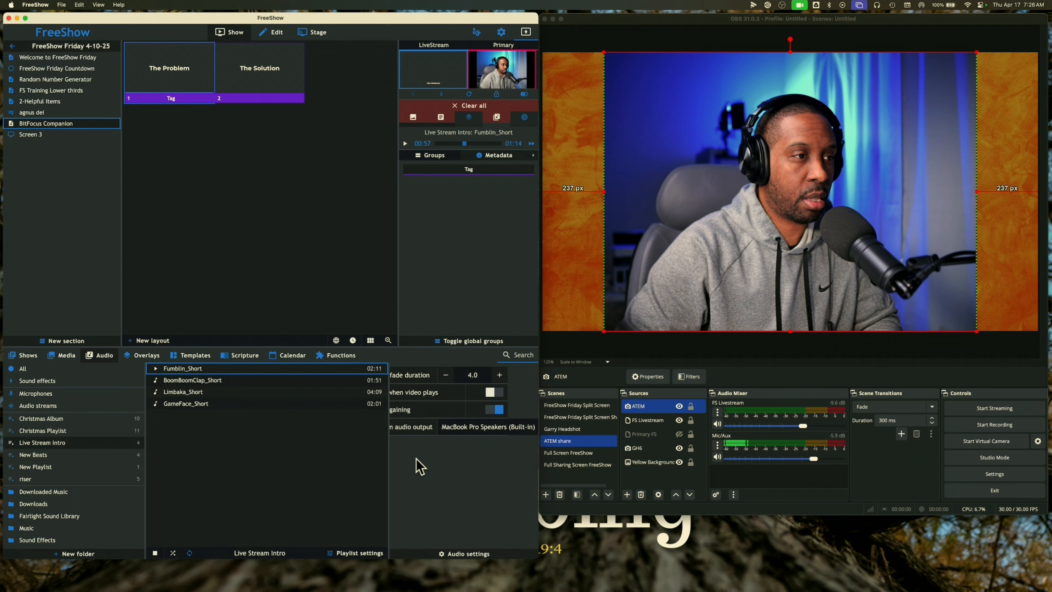
Browse the device list again, then return to the mixer, leaving MacBook Pro Speakers selected
left_click(478, 427)
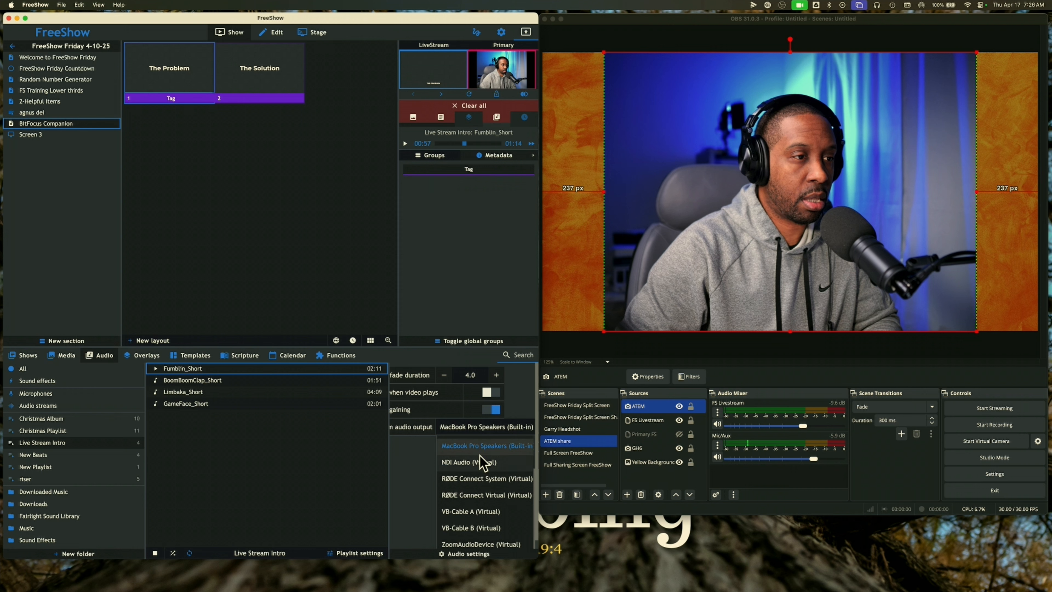
scroll(483, 462, "up", 3)
scroll(481, 460, "down", 3)
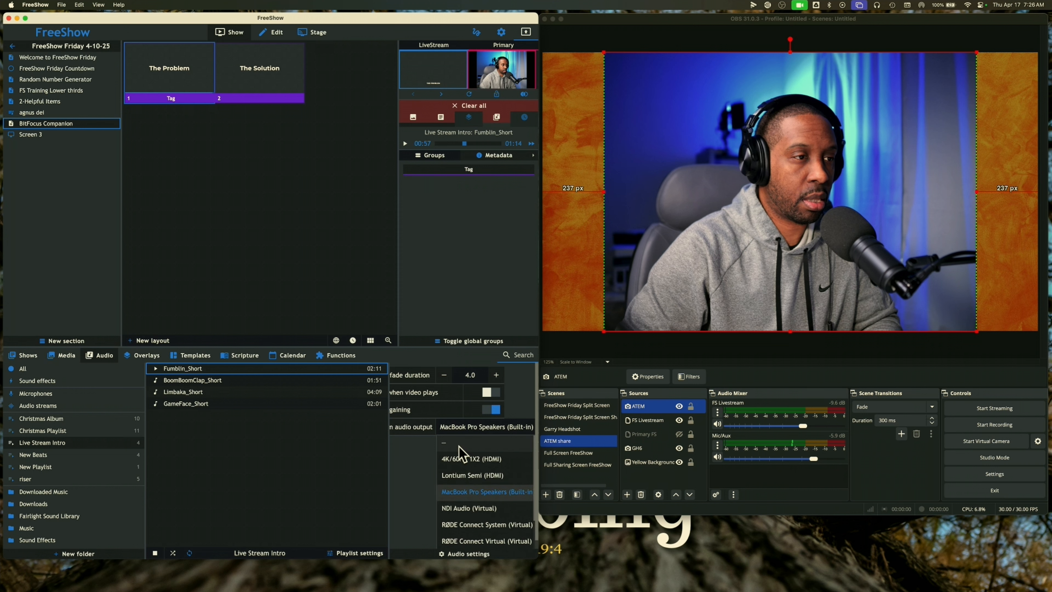
scroll(465, 479, "down", 1)
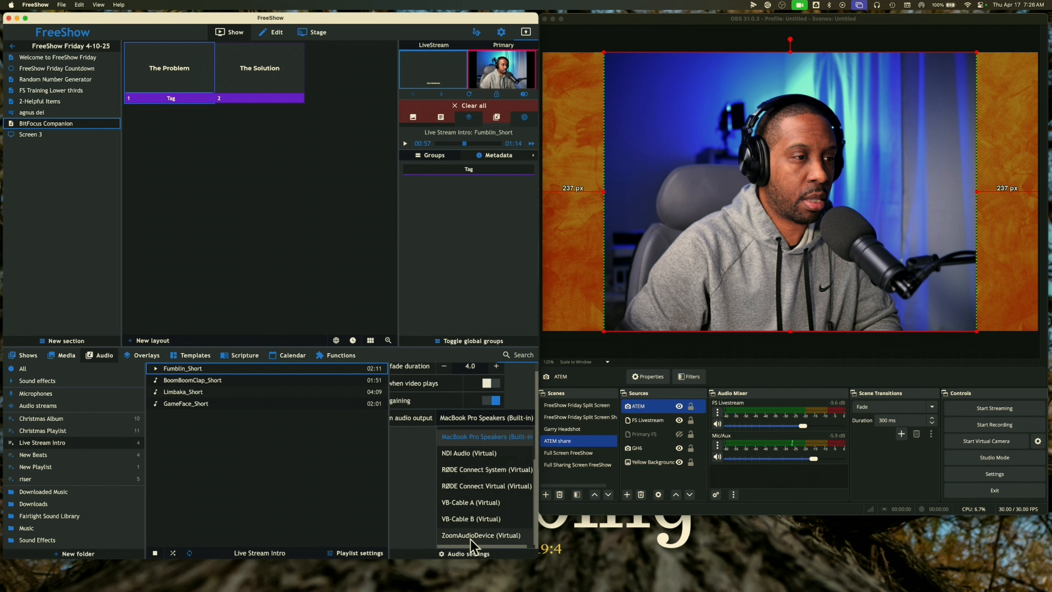
left_click(516, 556)
Enlarge the FreeShow window and audio drawer, then show the audio settings
left_click_drag(516, 559, 518, 586)
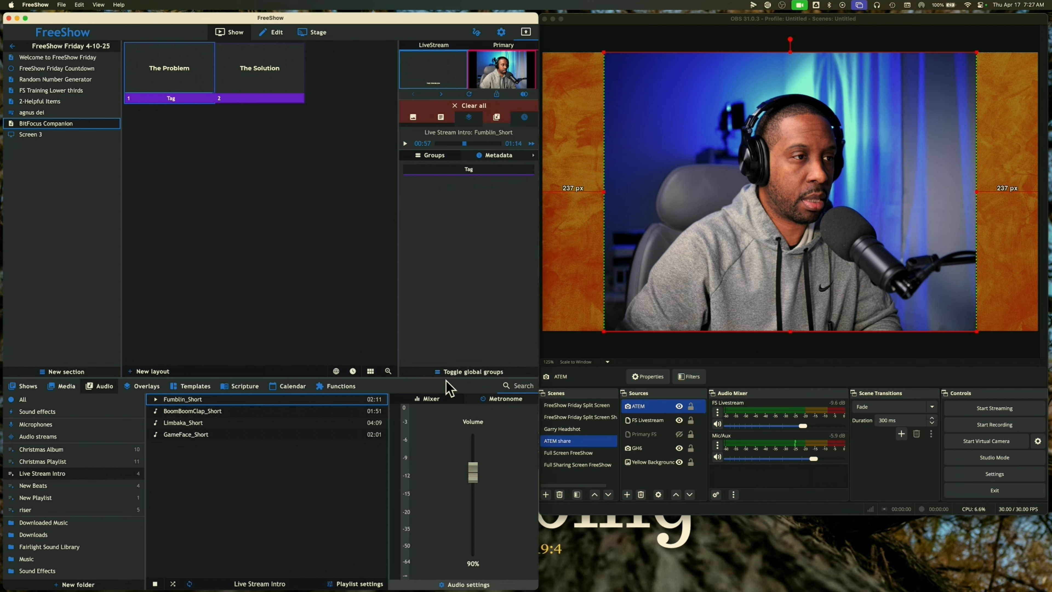
left_click_drag(435, 376, 432, 306)
left_click(465, 584)
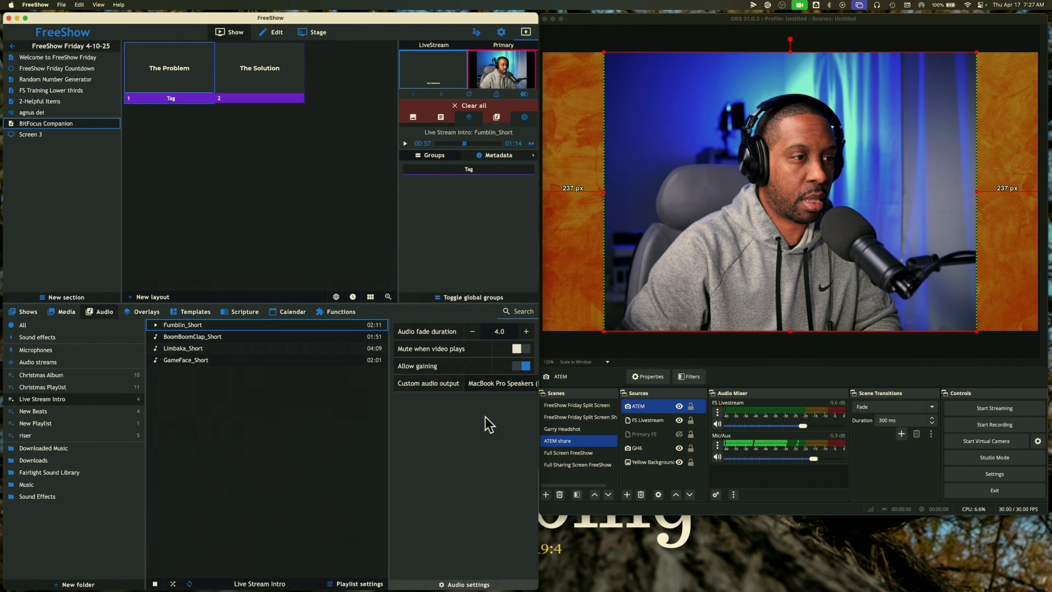
Set the custom audio output to none (–) and start Fumblin_Short again
left_click(488, 385)
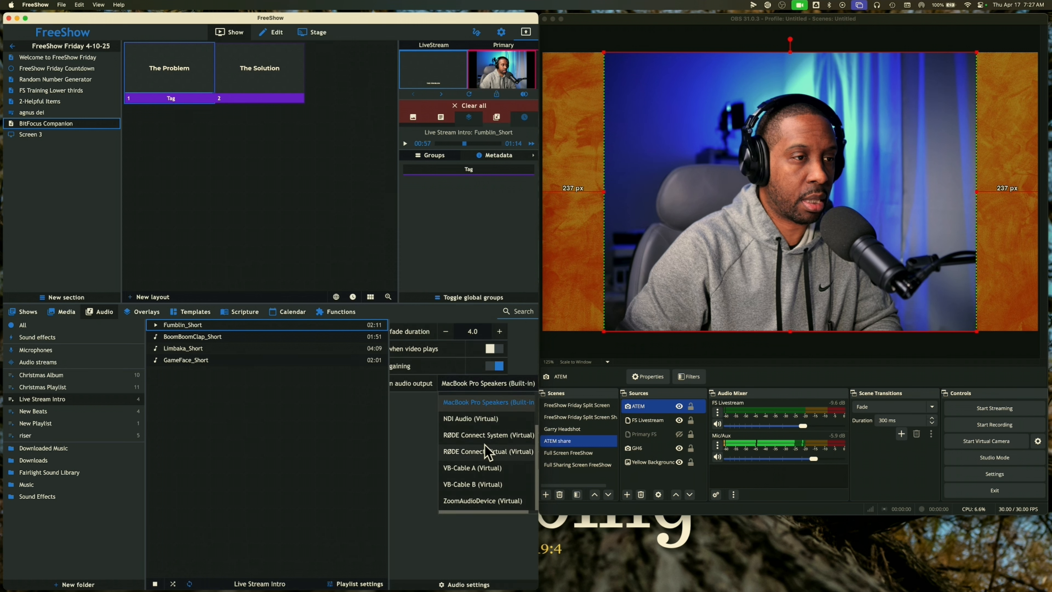
scroll(485, 451, "up", 3)
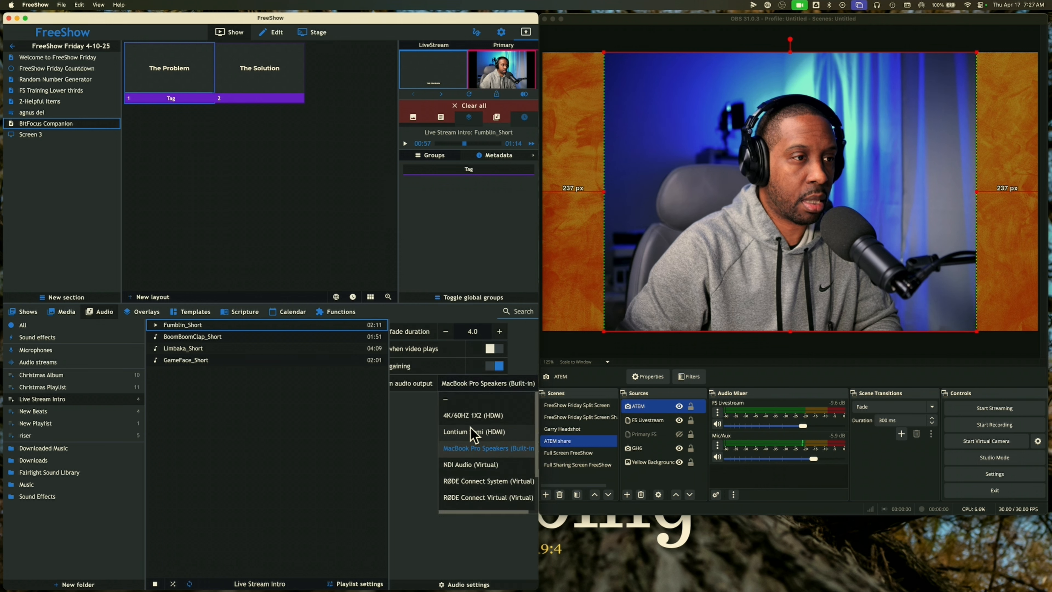
scroll(482, 452, "down", 2)
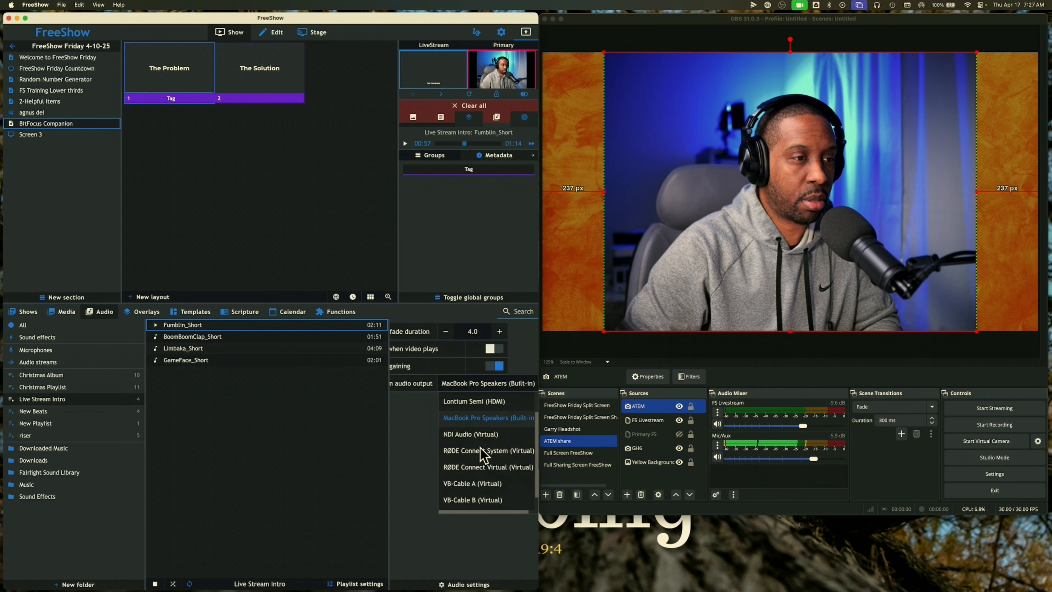
scroll(484, 455, "down", 1)
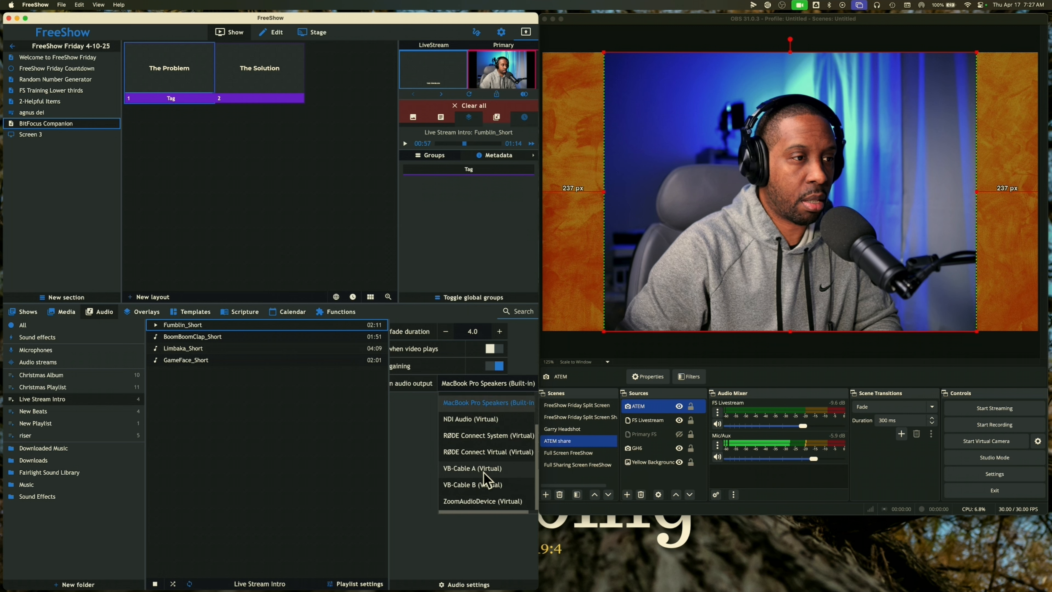
scroll(472, 439, "up", 3)
left_click(447, 399)
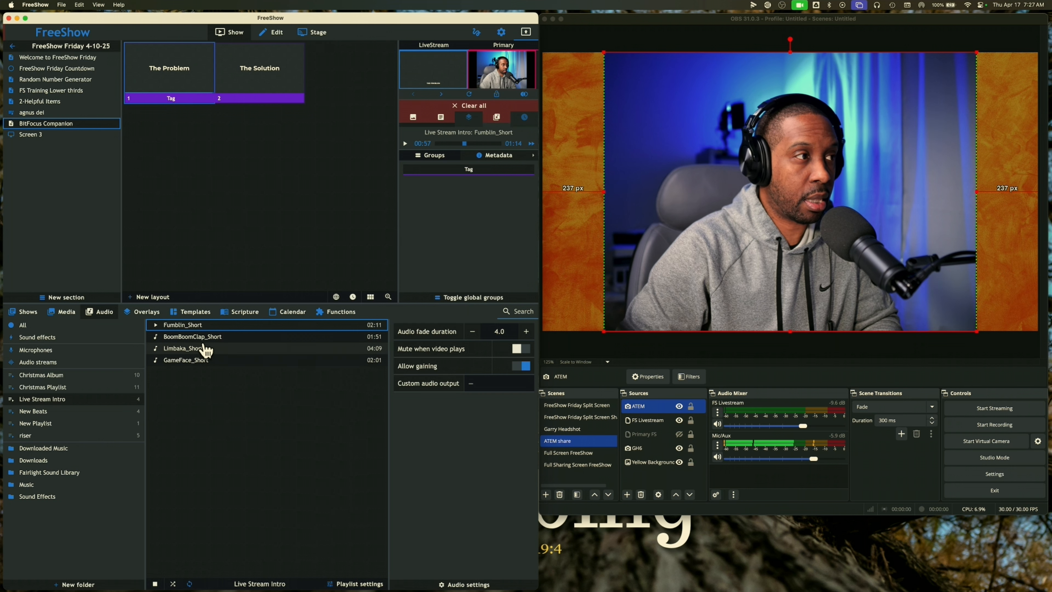
left_click(159, 330)
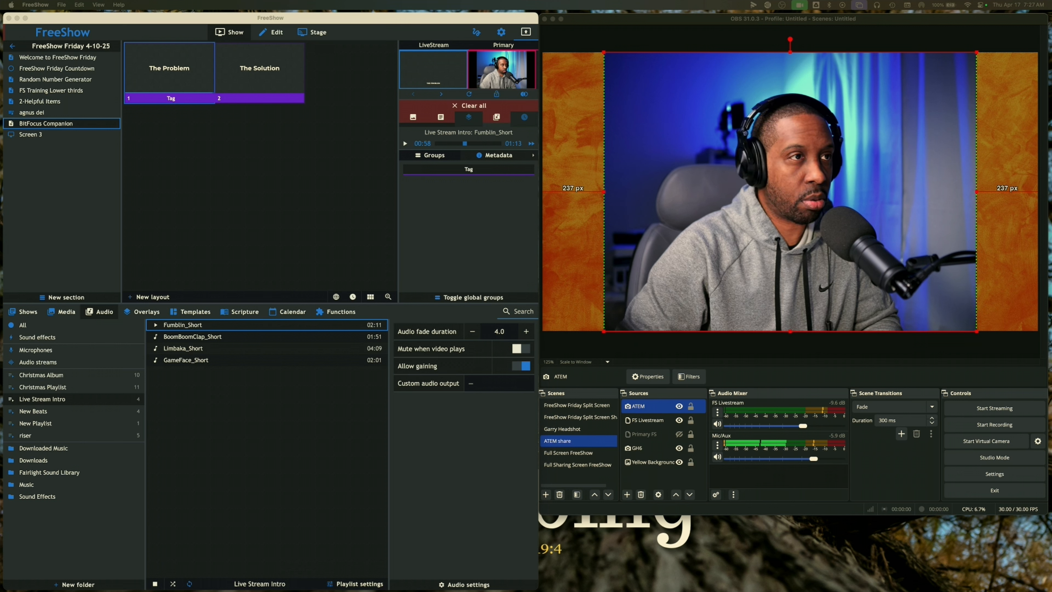
Clear the playing audio, keep the custom output at –, and restart Fumblin_Short from the beginning
left_click(497, 119)
left_click(496, 118)
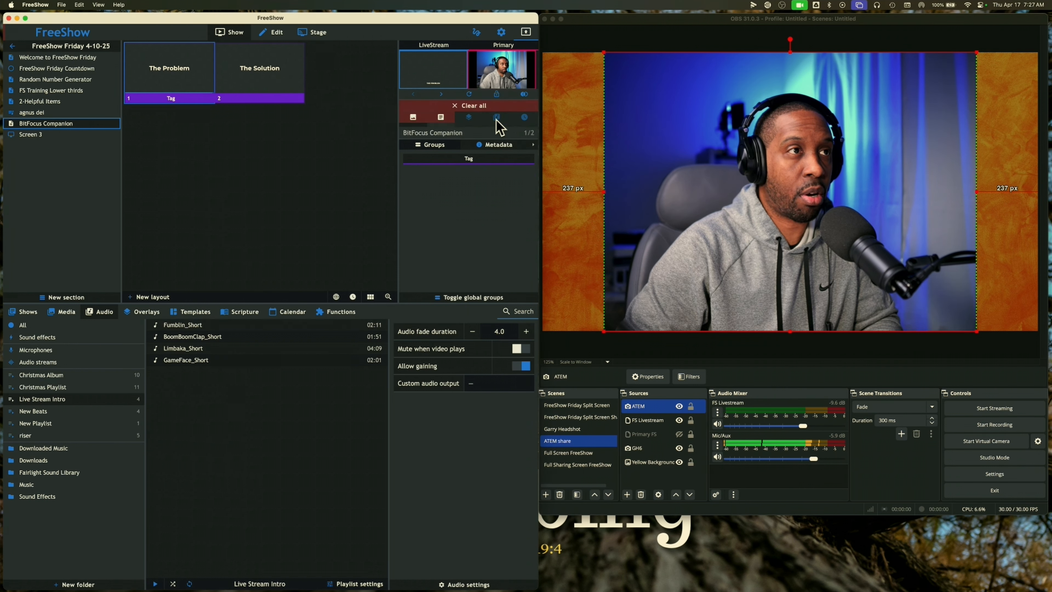
left_click(476, 384)
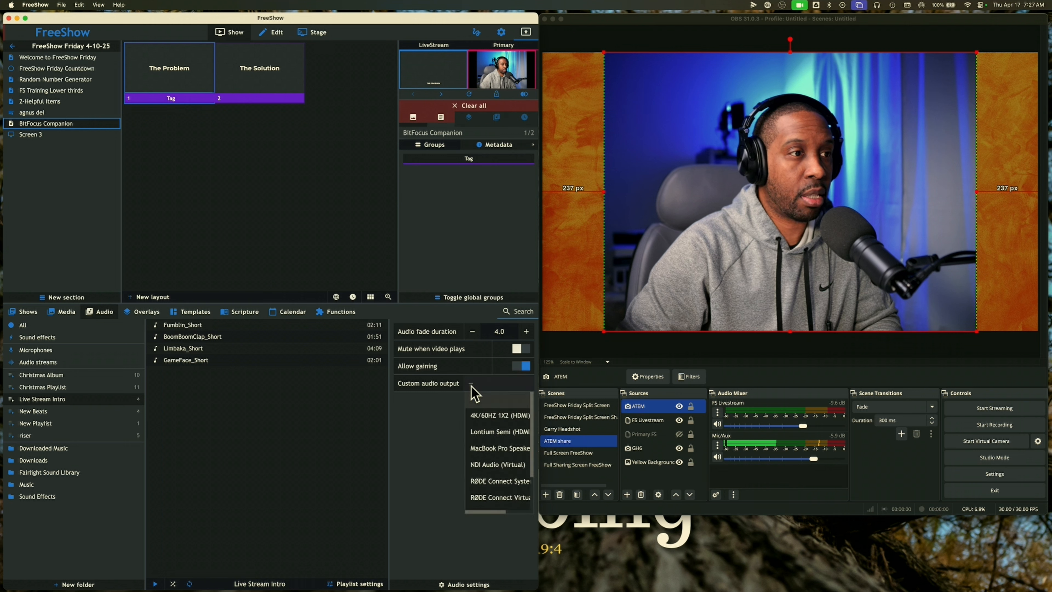
scroll(482, 441, "down", 3)
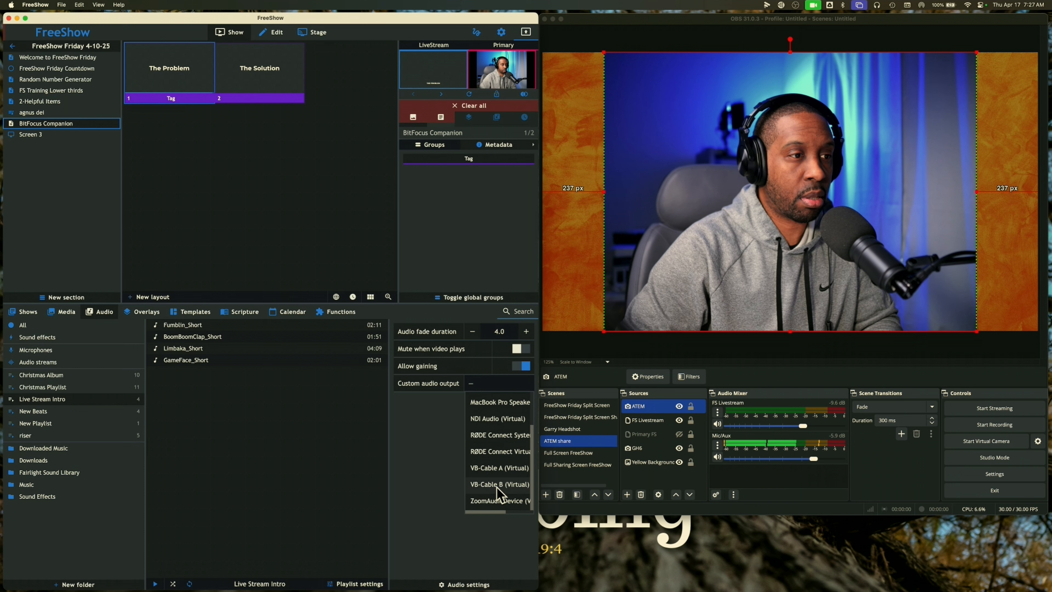
scroll(496, 460, "up", 2)
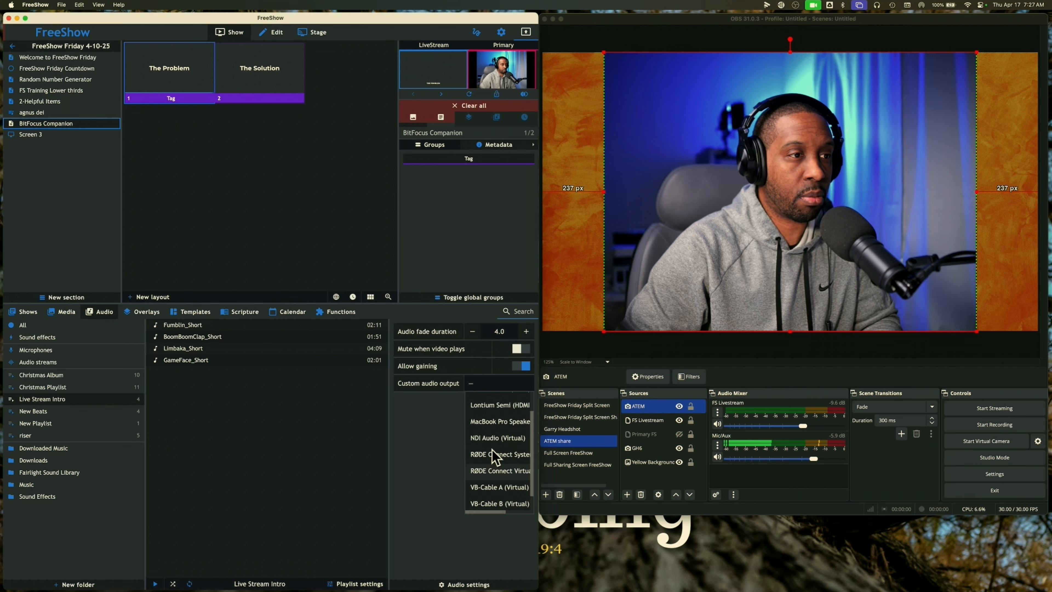
scroll(495, 455, "up", 1)
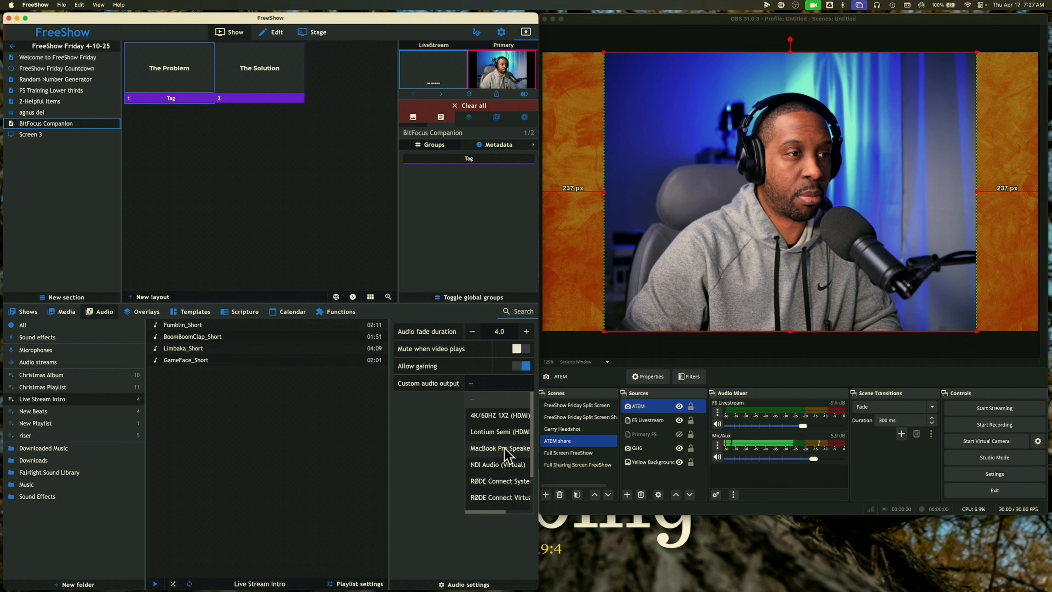
left_click(446, 414)
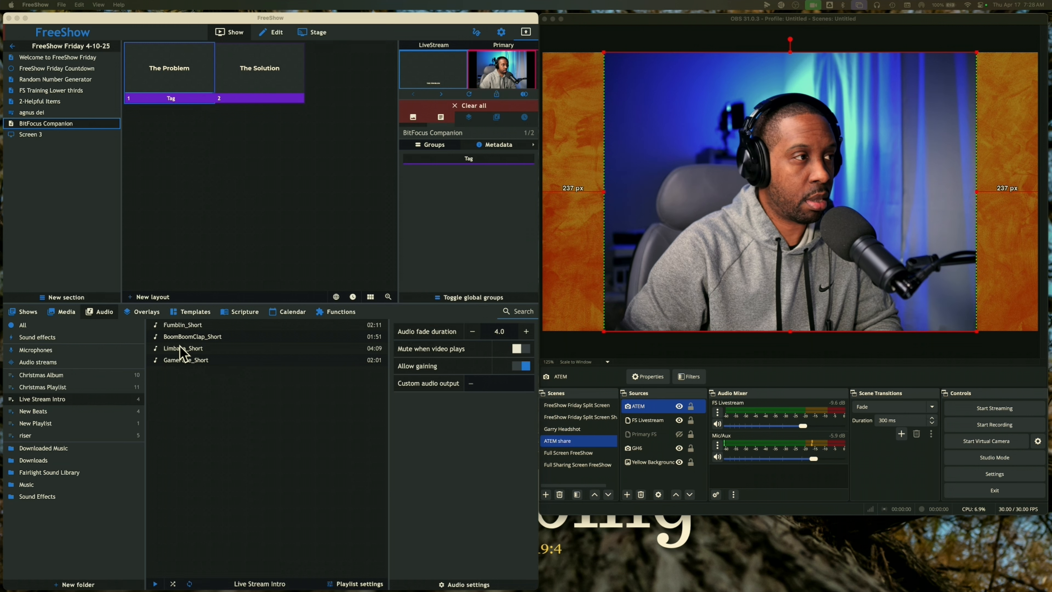
left_click(155, 328)
left_click(157, 327)
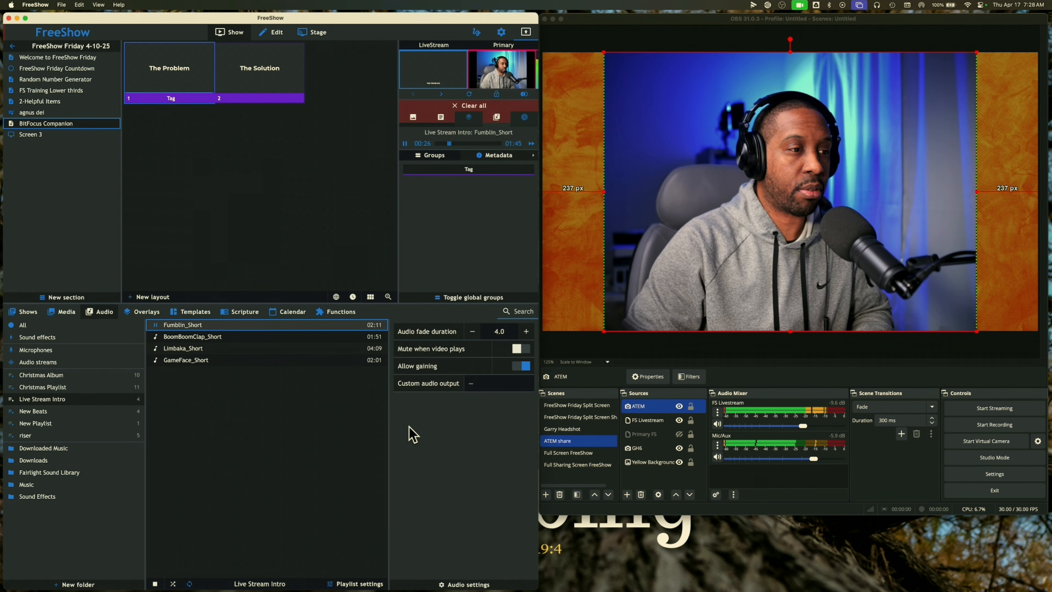
Pause Fumblin_Short at 0:30, with 1:41 left
left_click(157, 328)
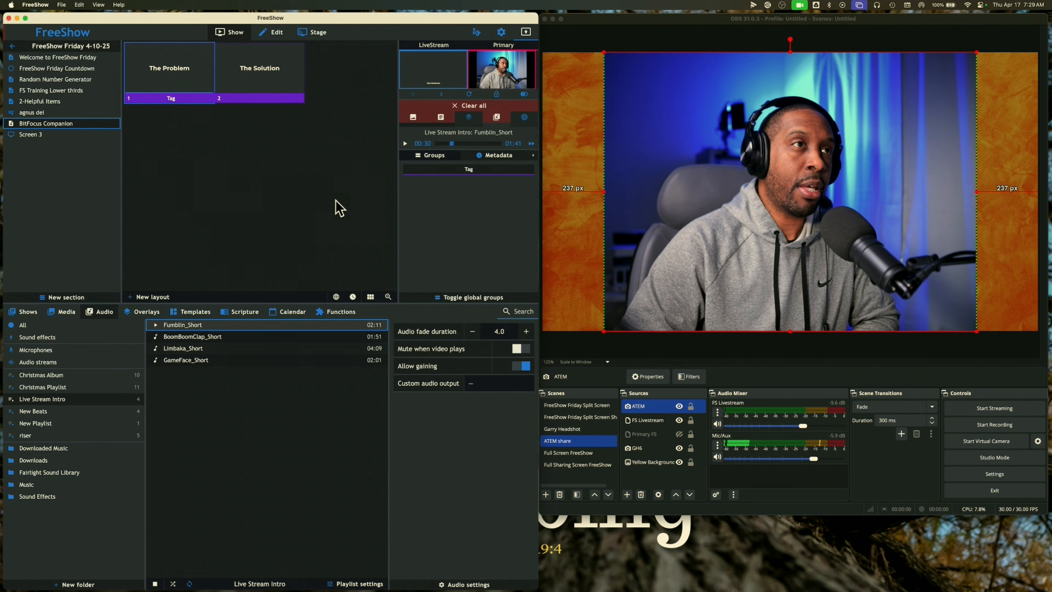
Turn on NDI Audio for the LiveStream output in Settings > Outputs, then go back to the Show workspace
left_click(500, 34)
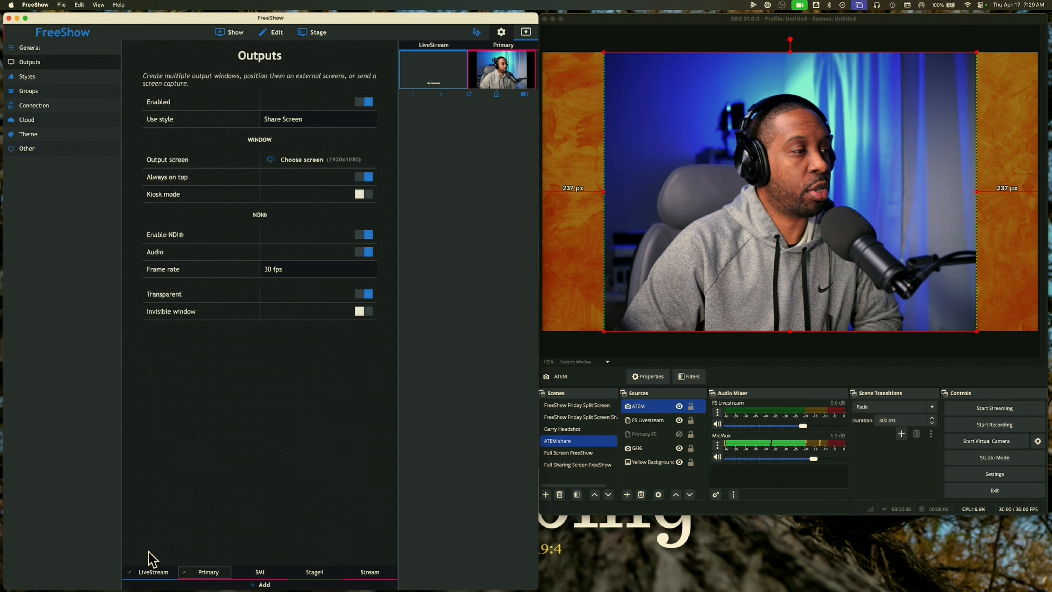
left_click(153, 576)
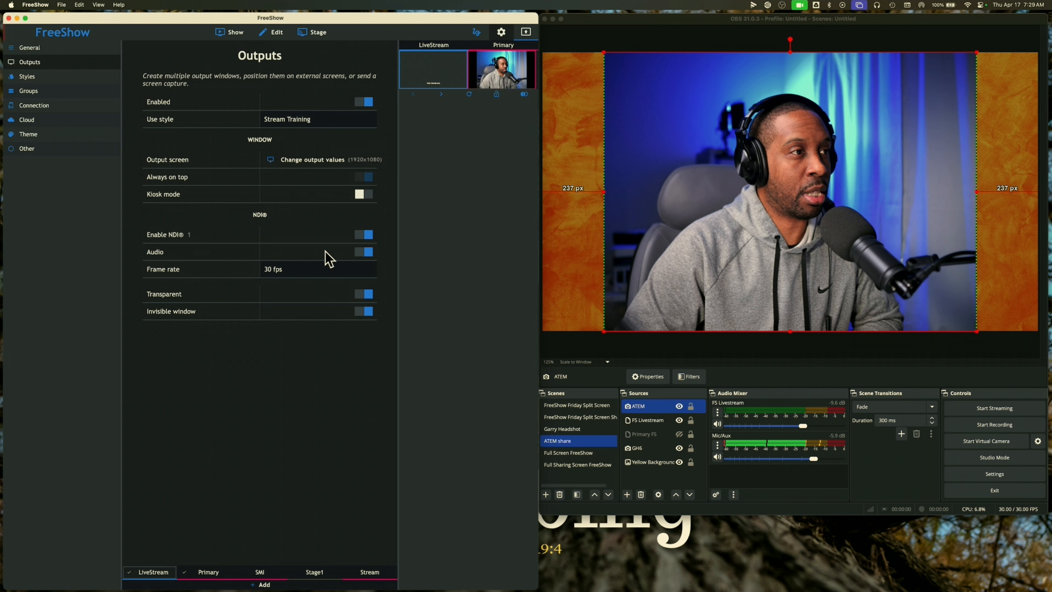
left_click(364, 254)
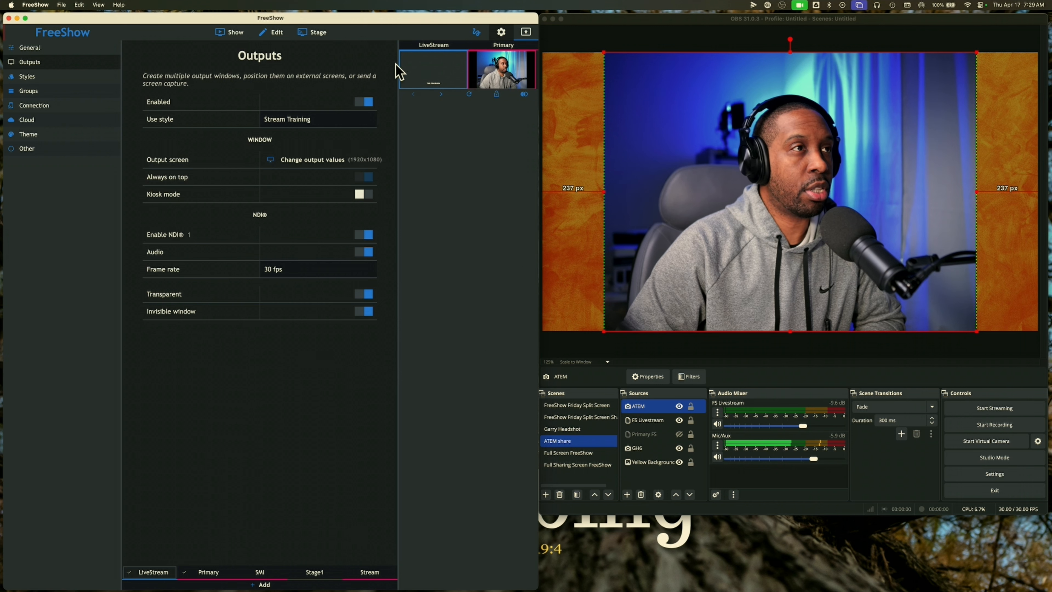
left_click(240, 35)
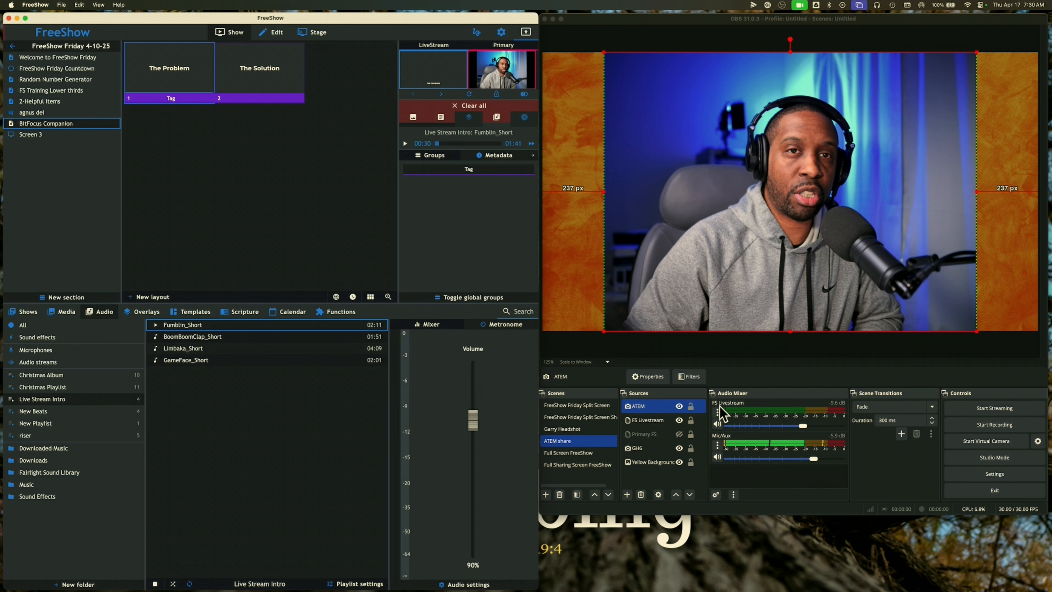
Test-play Fumblin_Short into OBS's FS Livestream channel, pause at 0:48, then open OBS's Mic/Aux options
left_click(157, 327)
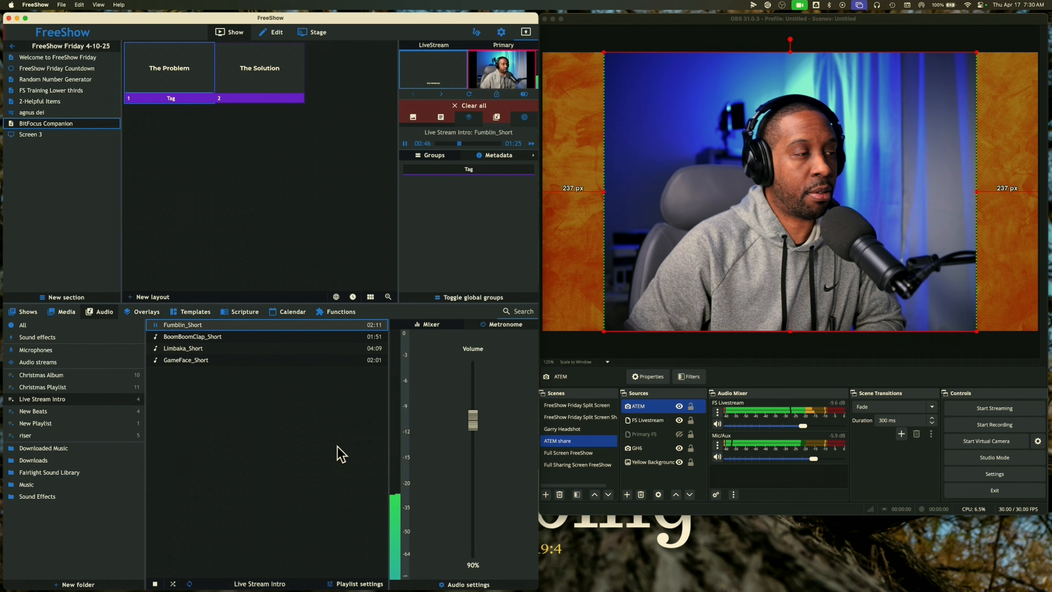
left_click(158, 327)
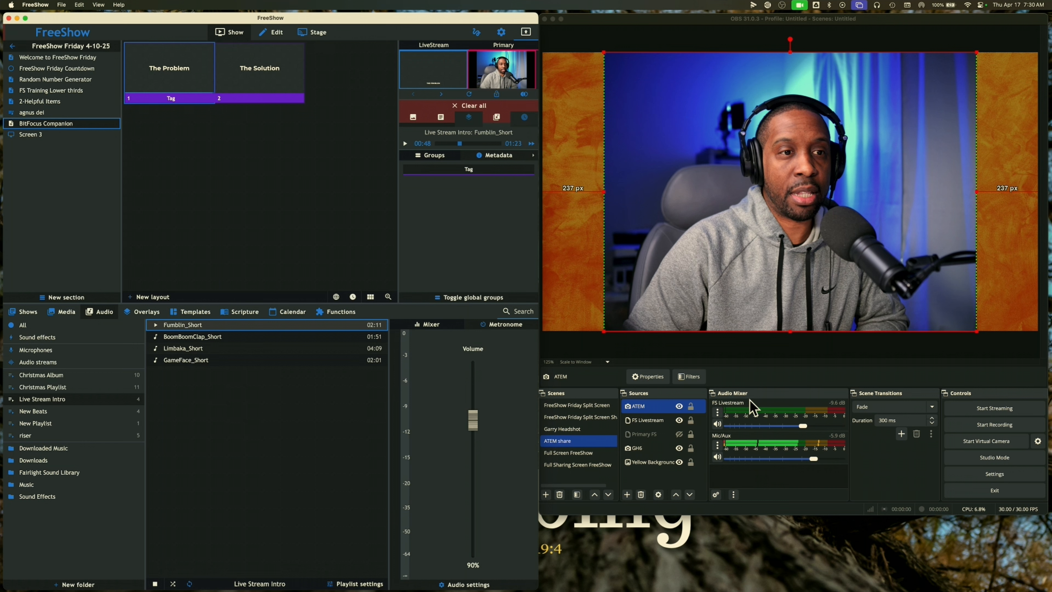
left_click(717, 444)
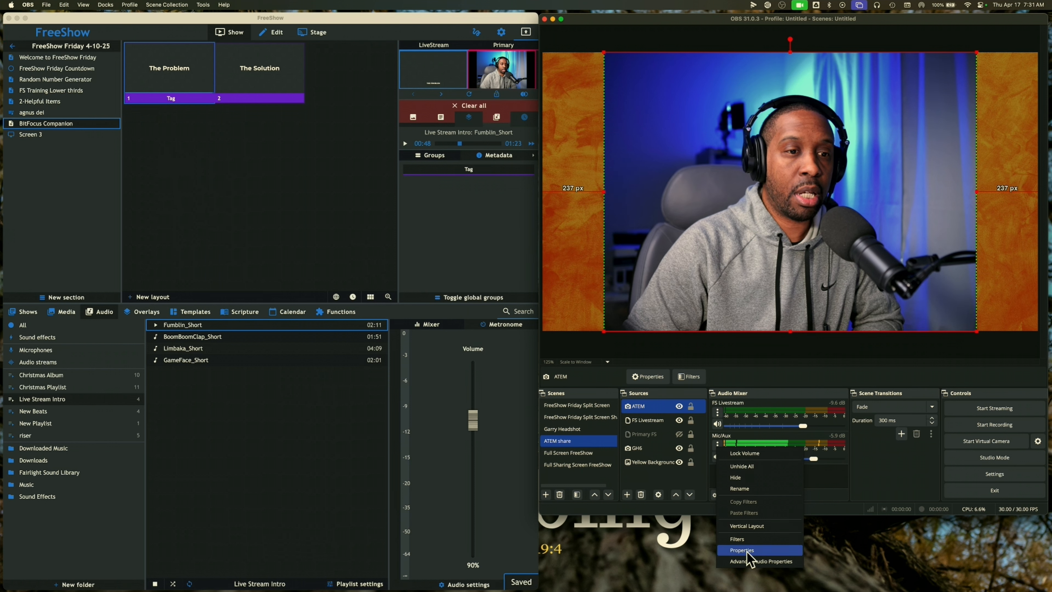
Keep Mic/Aux monitoring at Monitor Off and drag its OBS mixer volume down to -inf dB
left_click(744, 561)
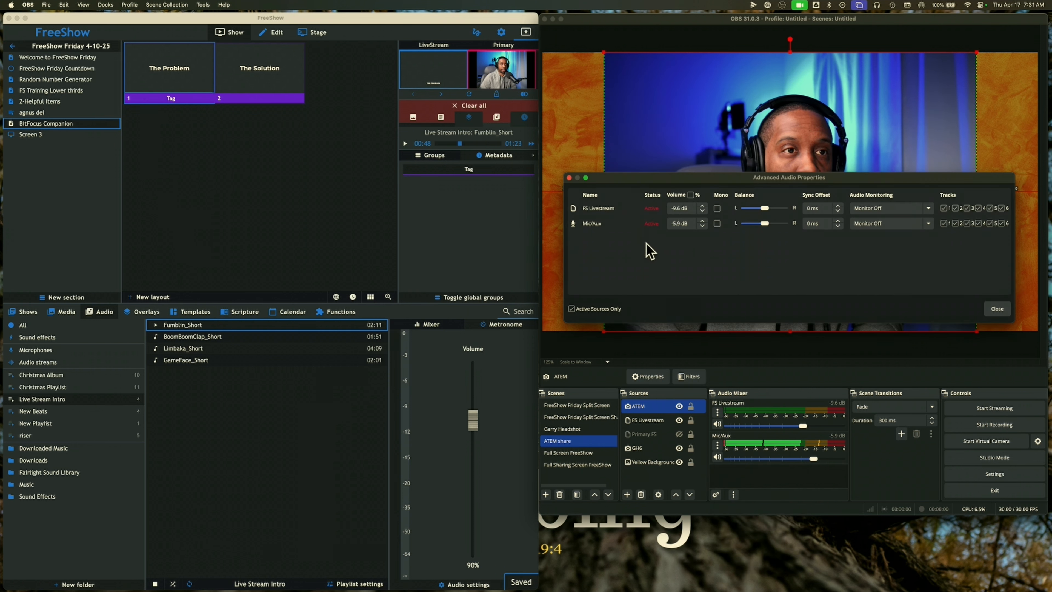
left_click(926, 223)
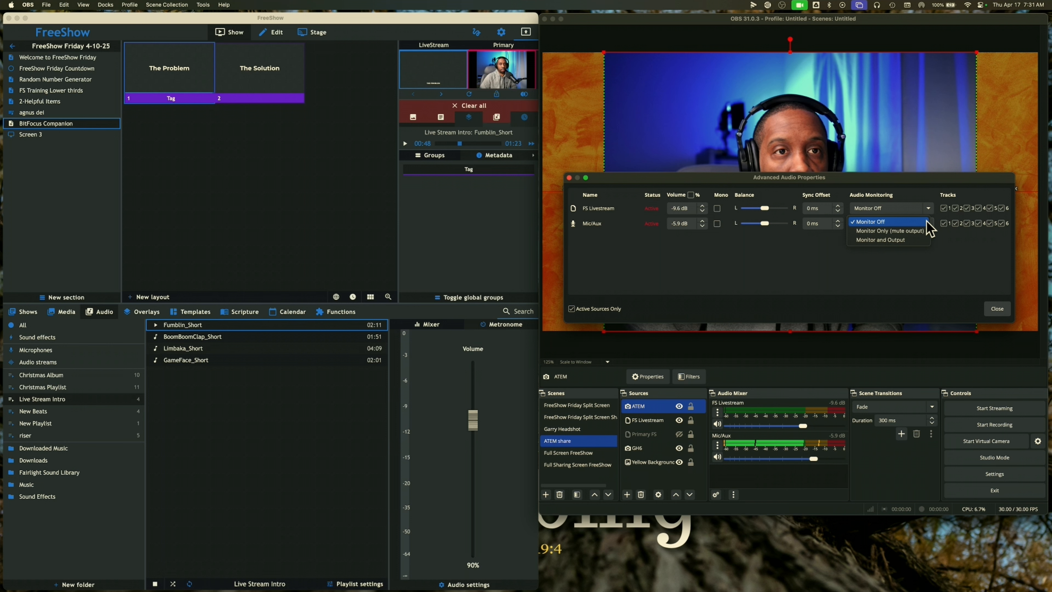
left_click(926, 221)
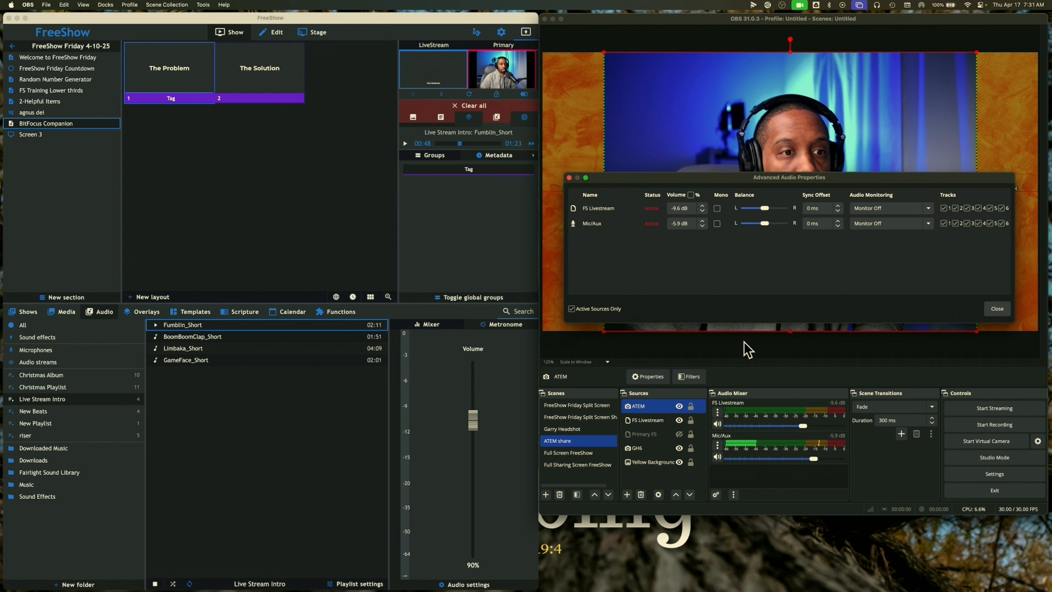
left_click(988, 304)
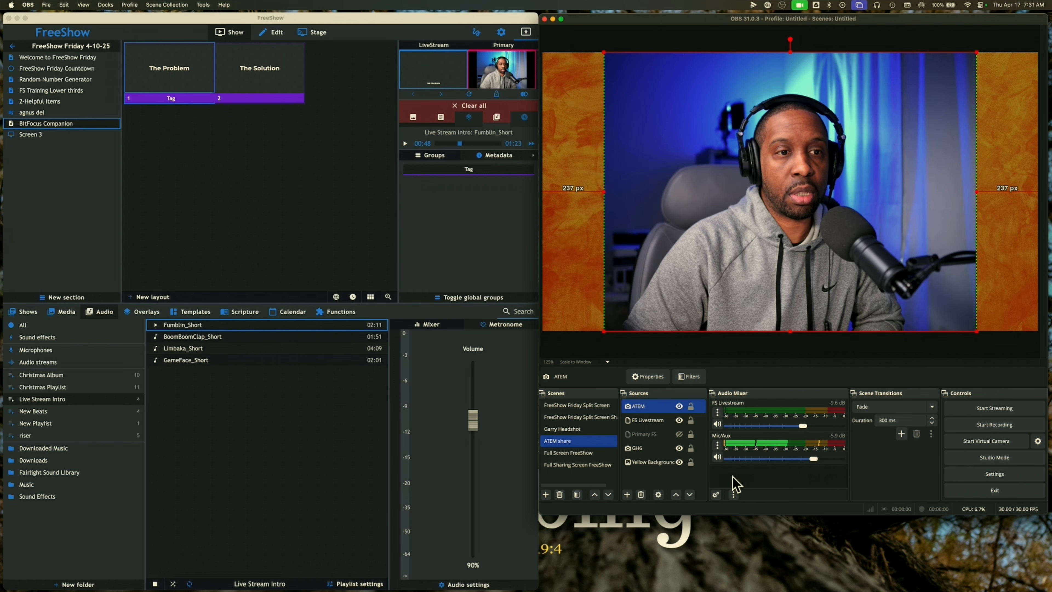
left_click(716, 446)
left_click(814, 468)
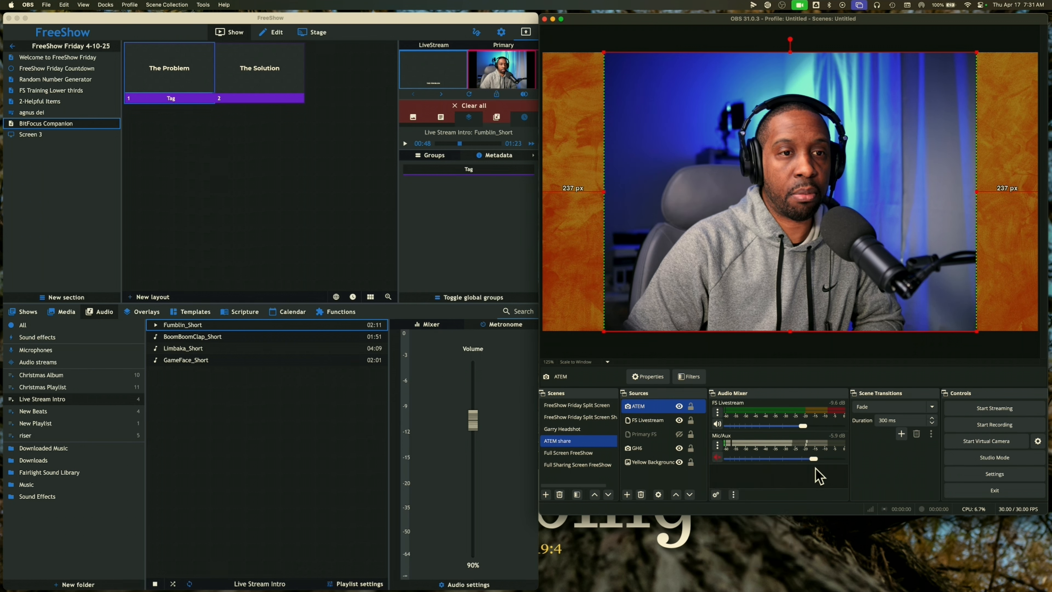
left_click_drag(812, 459, 715, 463)
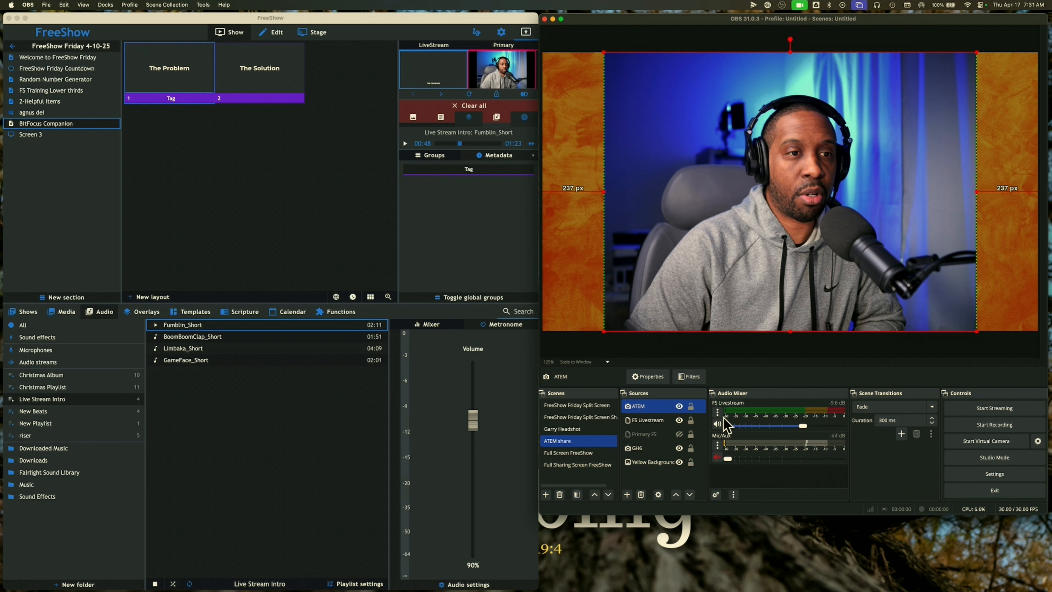
left_click(717, 412)
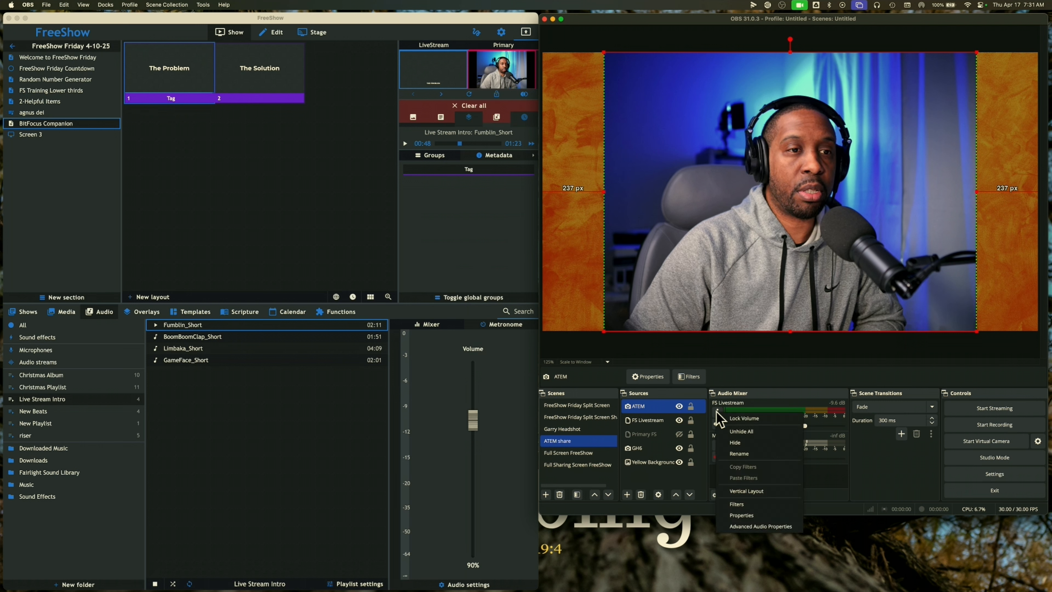
left_click(750, 527)
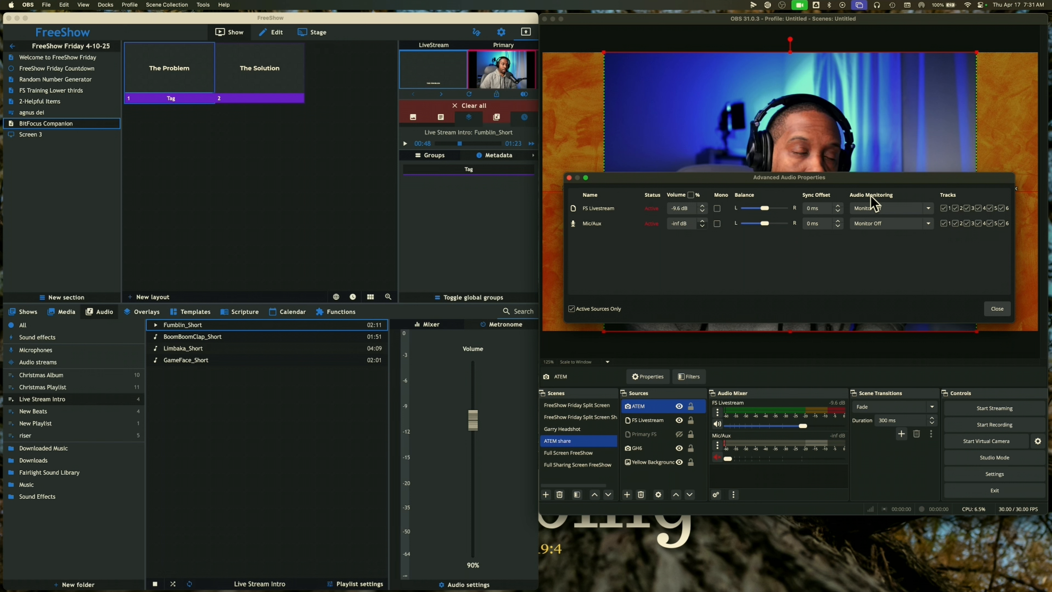
left_click(928, 209)
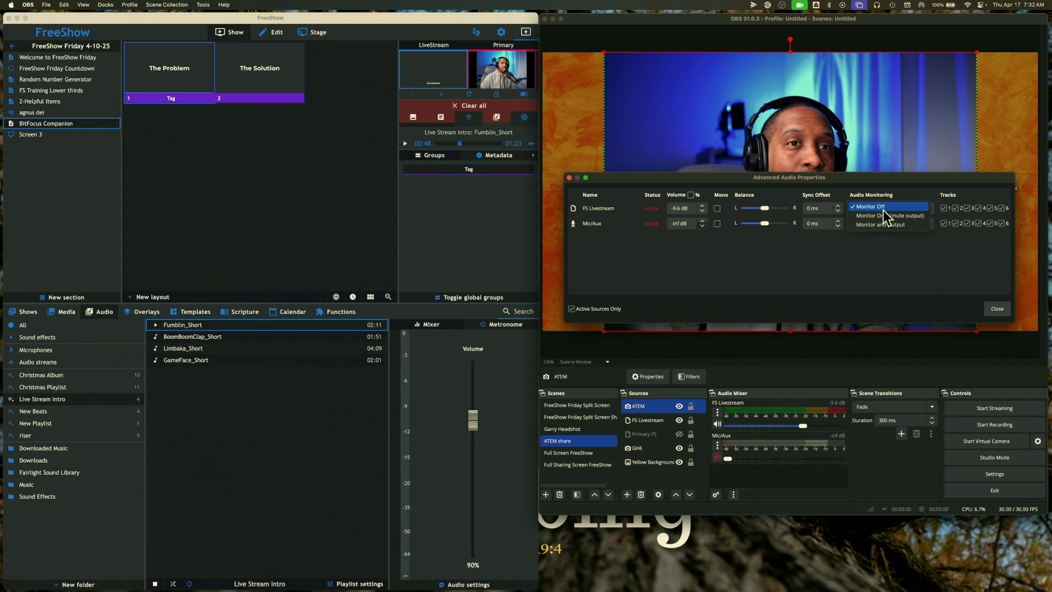
left_click(902, 245)
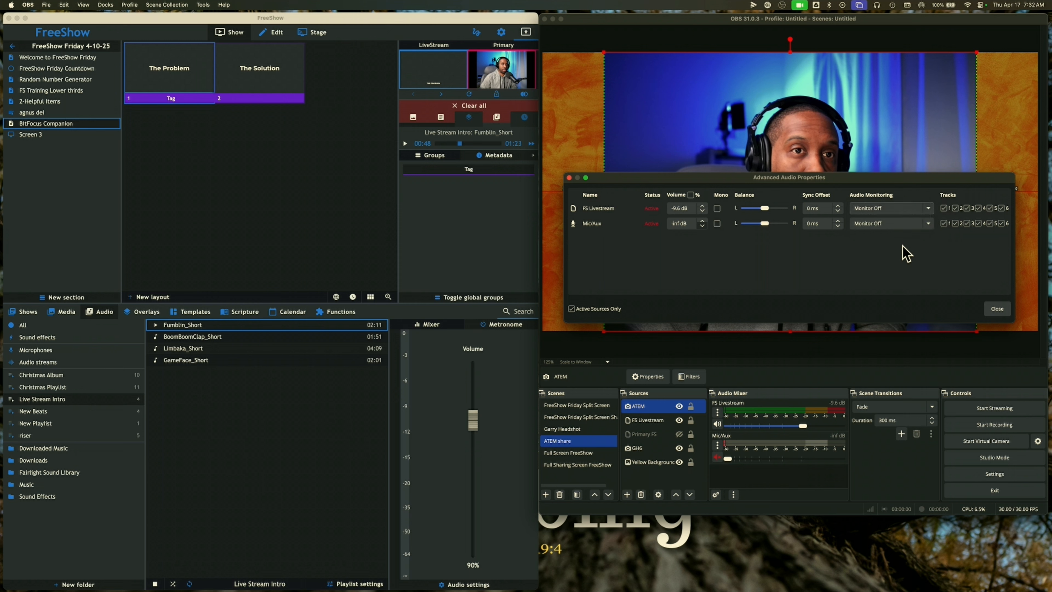
left_click(996, 309)
left_click(980, 471)
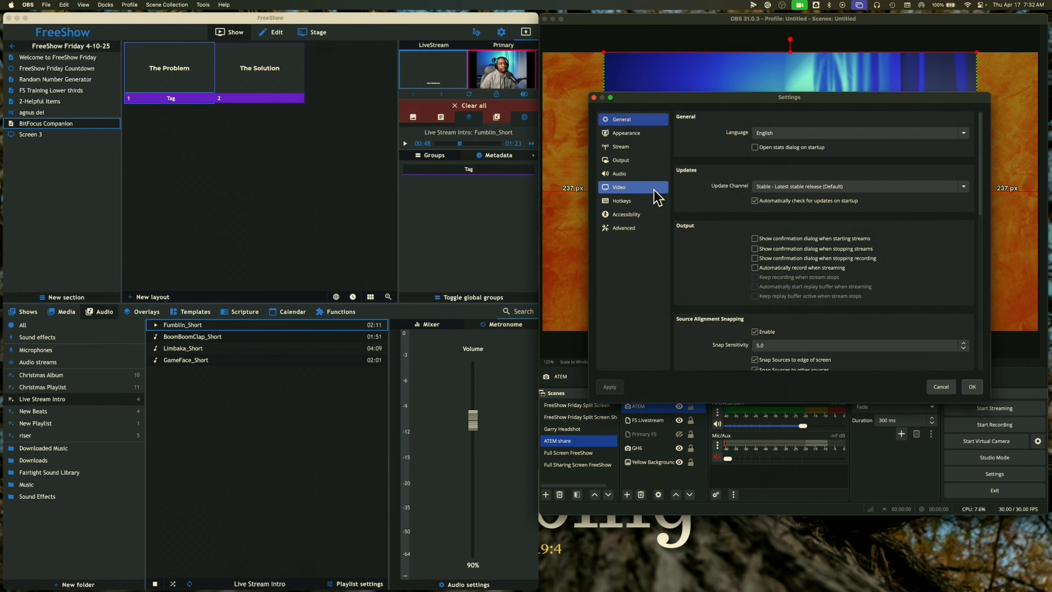
left_click(620, 173)
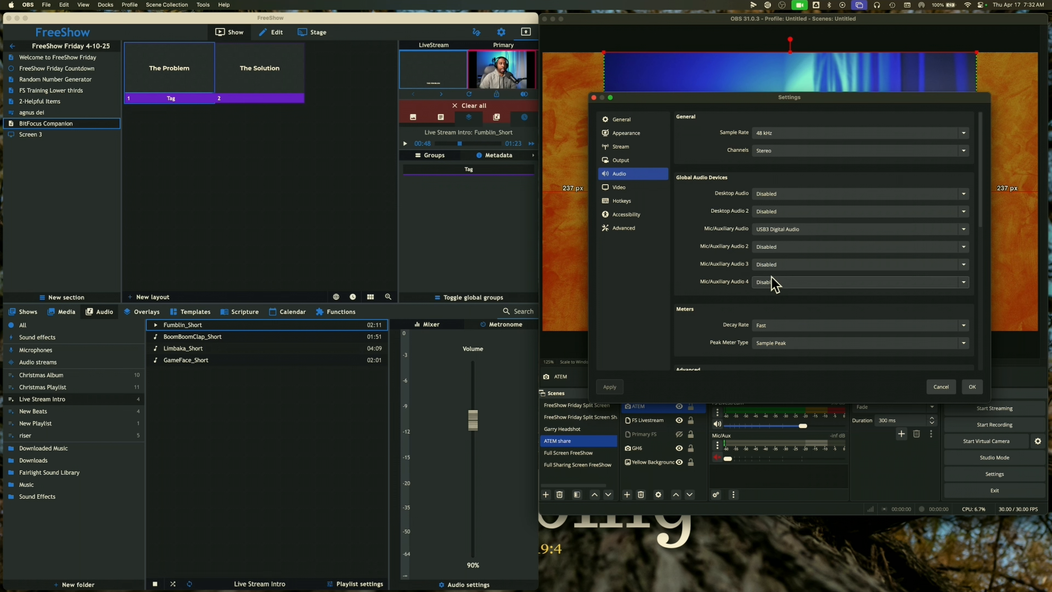
scroll(734, 283, "down", 5)
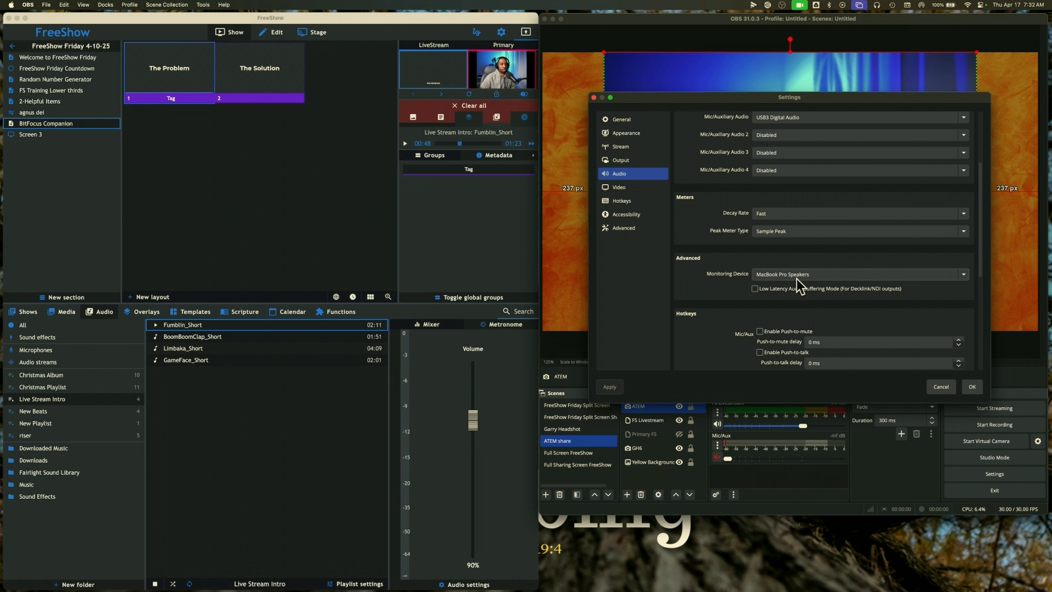
left_click(965, 284)
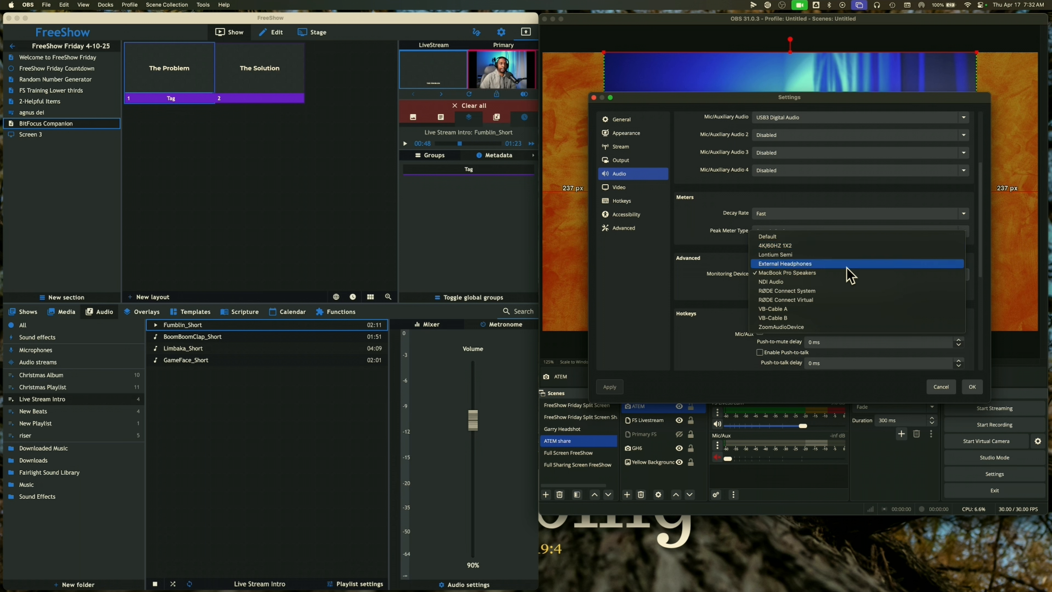
left_click(814, 276)
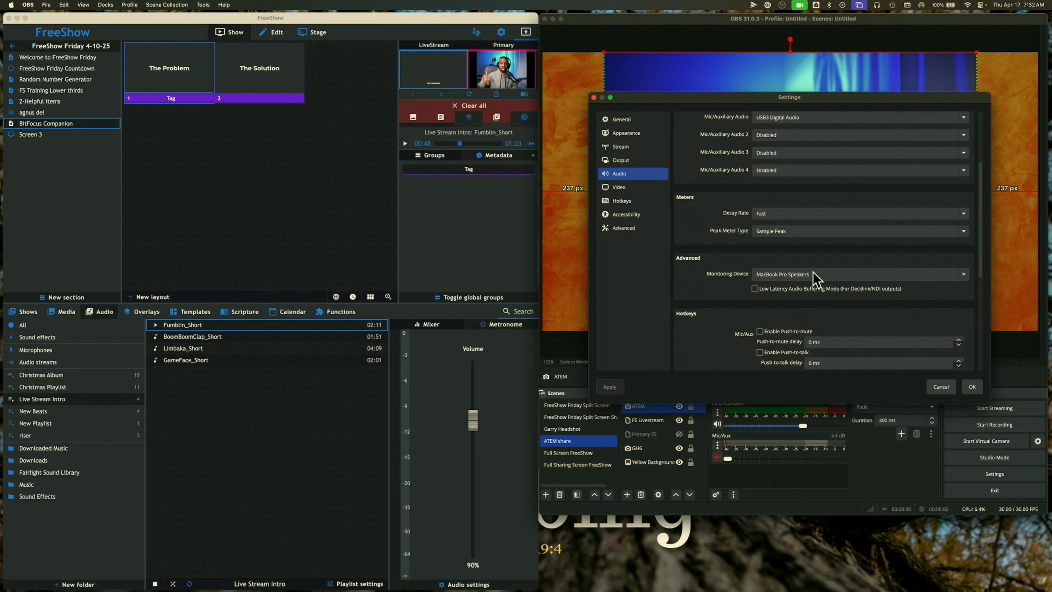
left_click(970, 388)
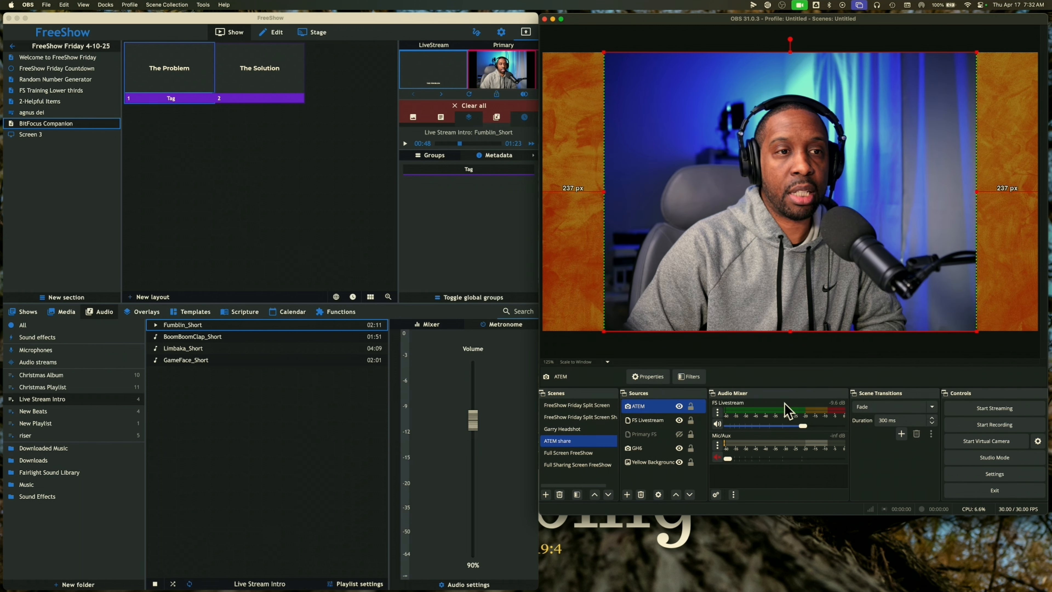
In Advanced Audio Properties, change FS Livestream's Audio Monitoring to Monitor Only (mute output)
left_click(718, 413)
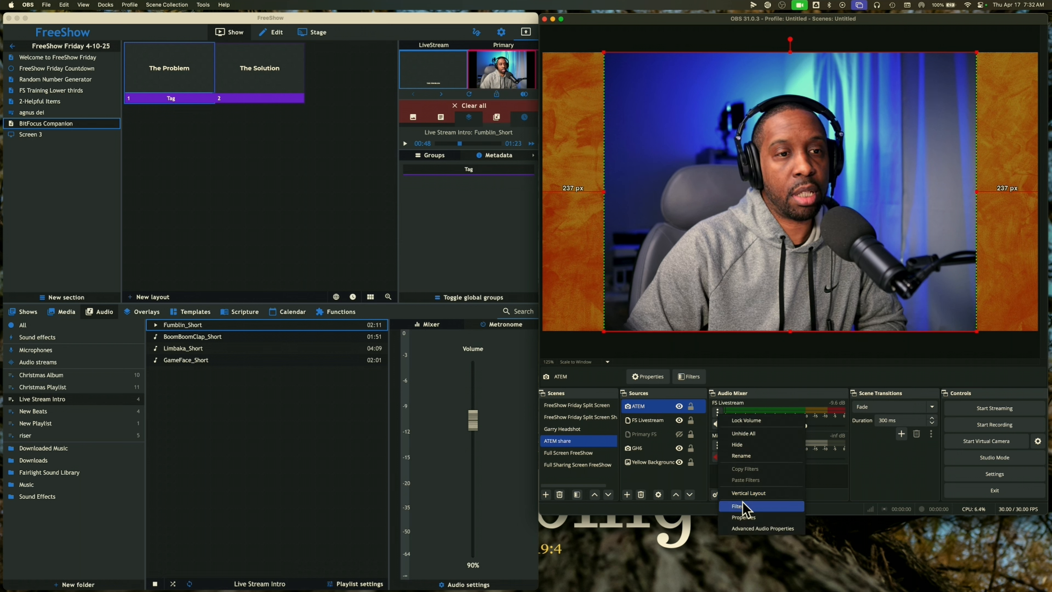
left_click(749, 529)
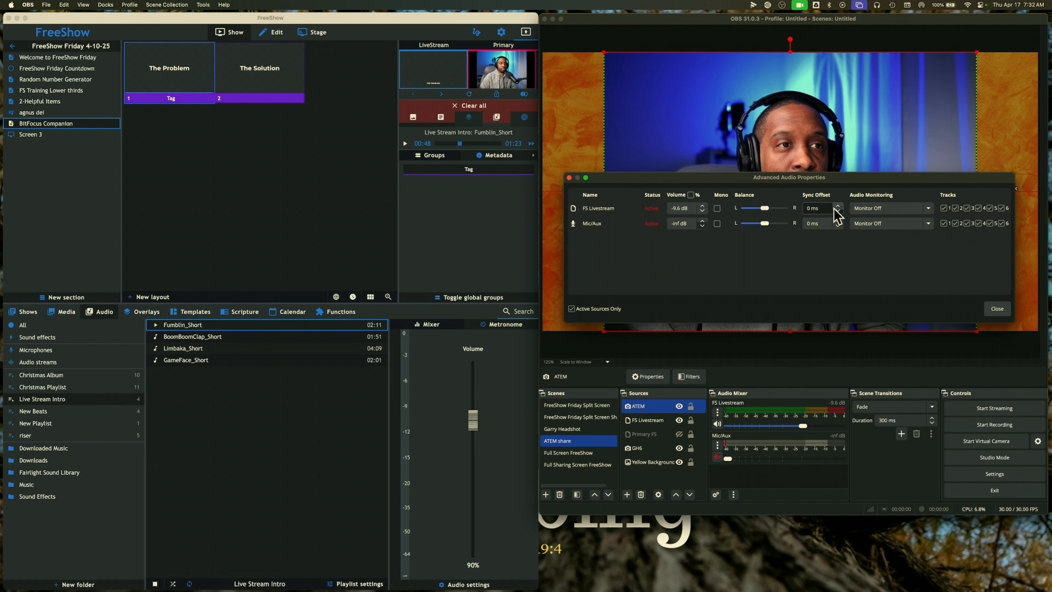
left_click(926, 209)
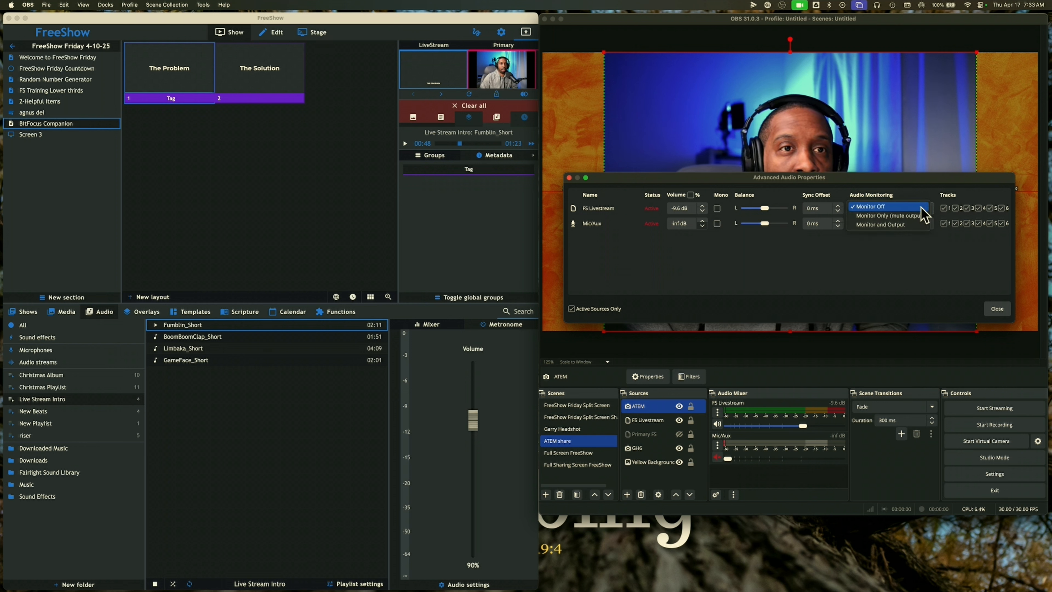
left_click(875, 216)
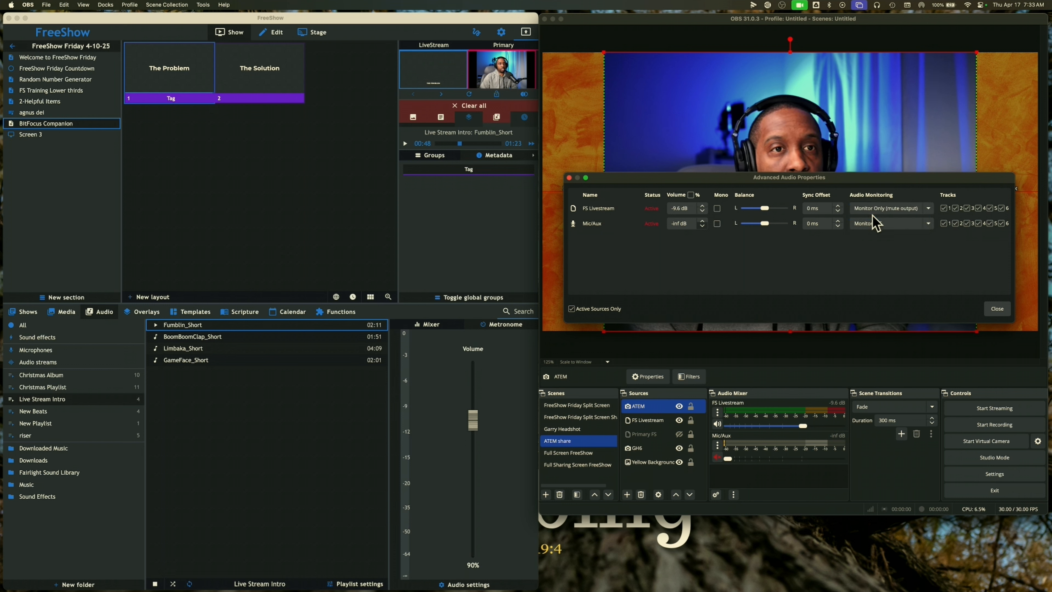
left_click(997, 309)
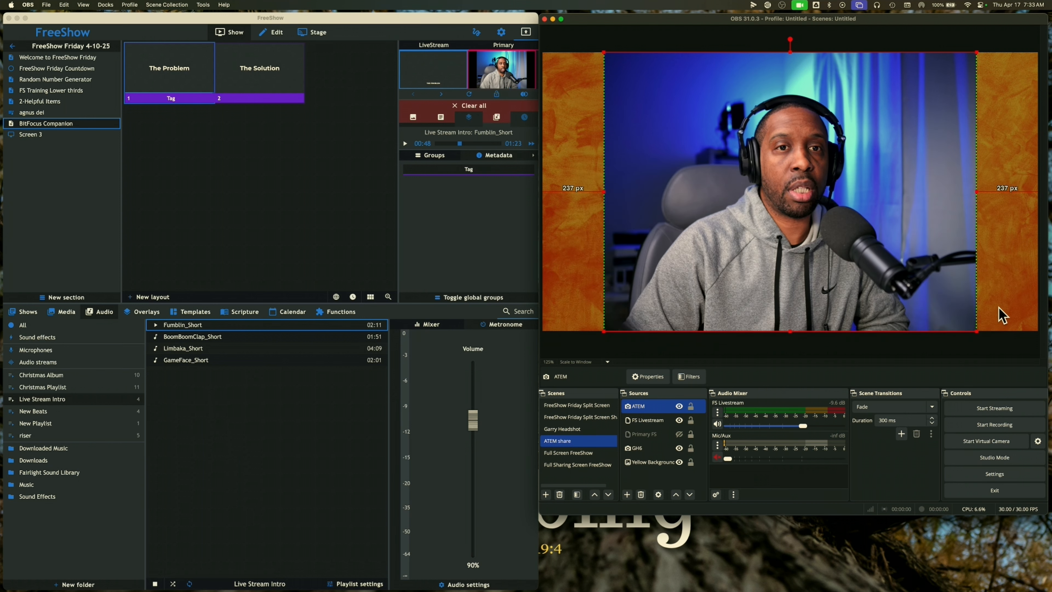
In FreeShow, clear the playing audio and restart Fumblin_Short from the beginning
left_click(501, 117)
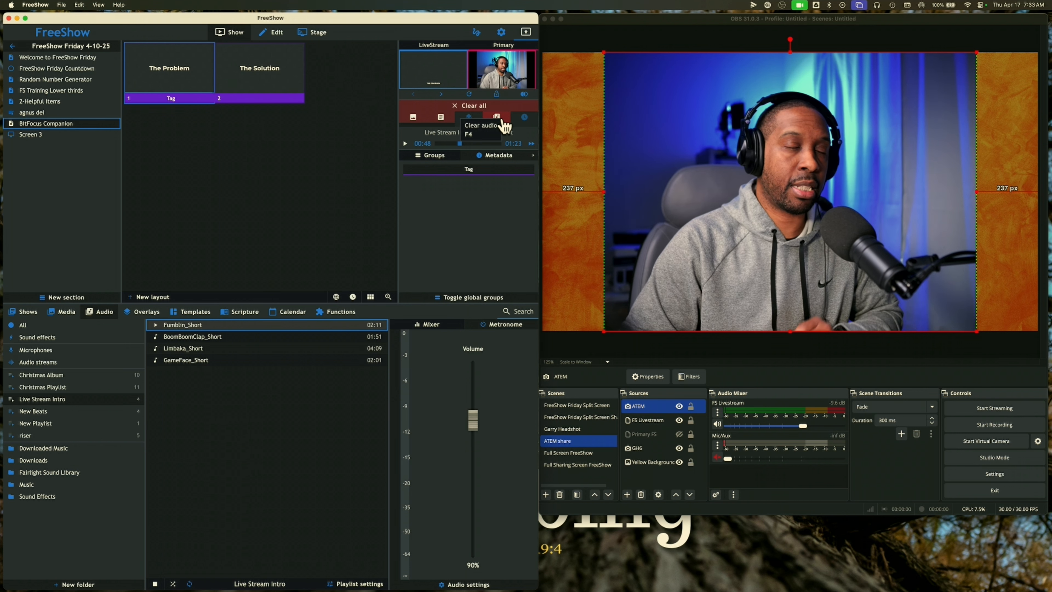
left_click(499, 119)
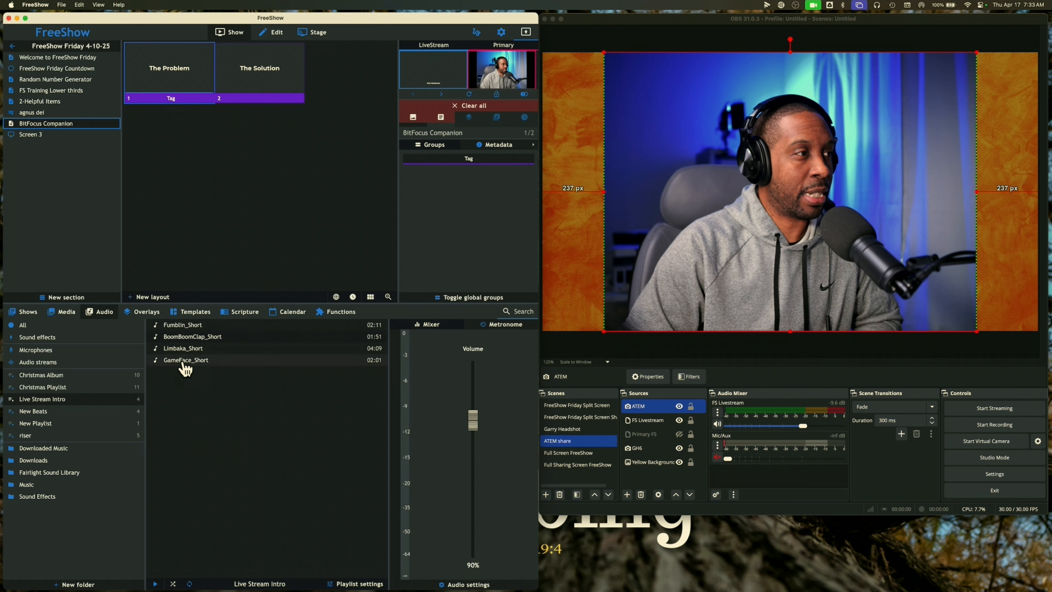
left_click(158, 327)
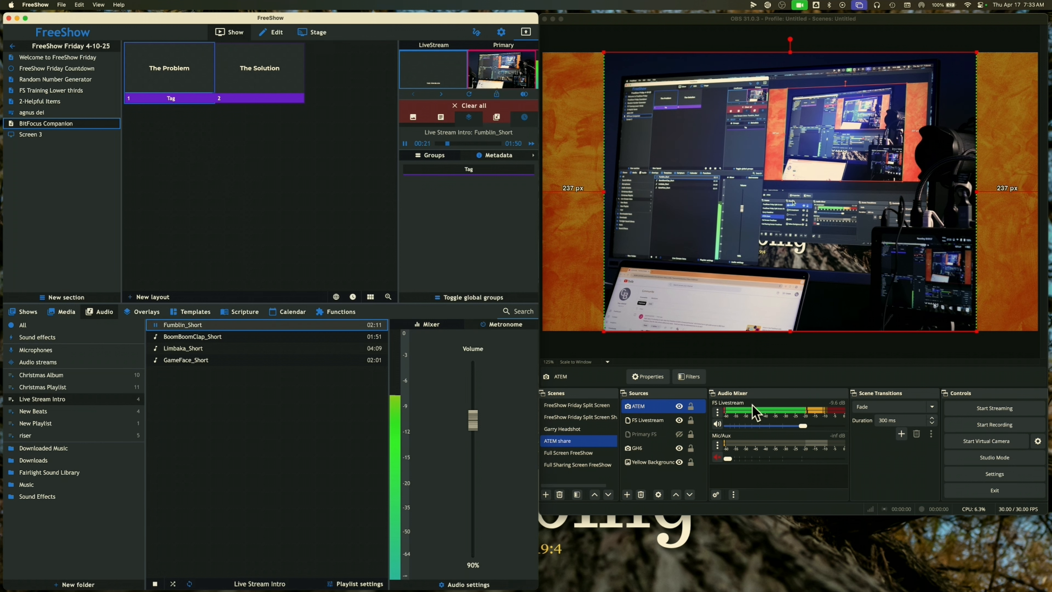
In OBS, set the FS Livestream volume to about -10 dB
left_click(800, 425)
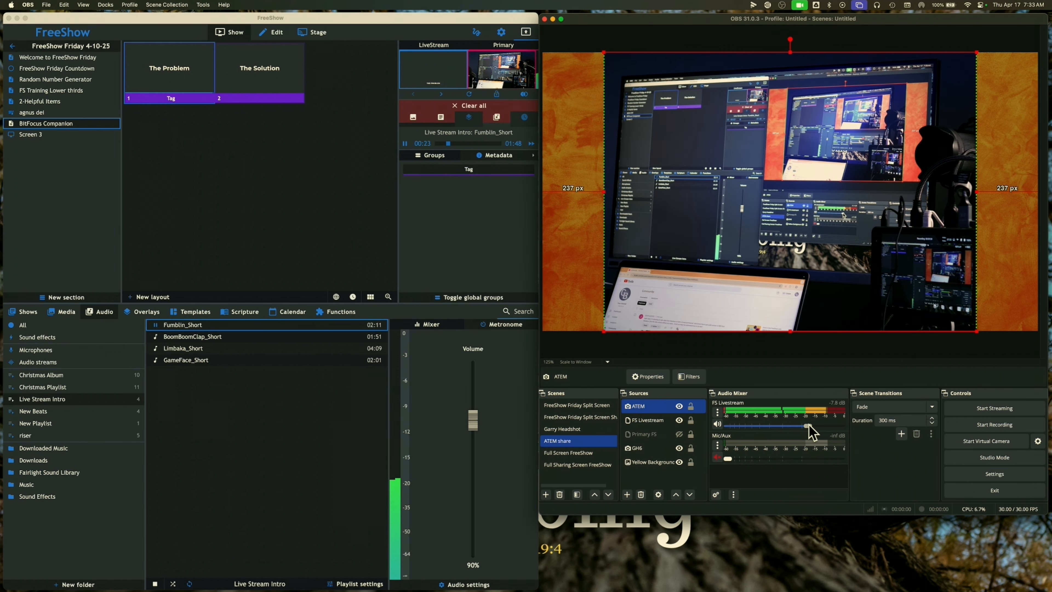
left_click_drag(816, 427, 787, 428)
left_click_drag(799, 425, 802, 426)
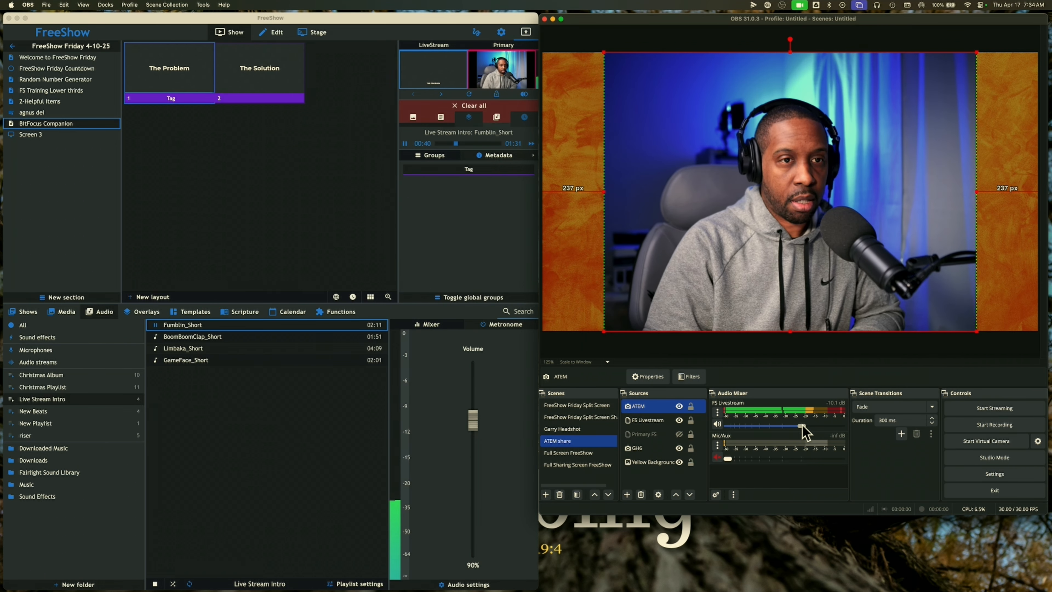
Pause Fumblin_Short at 0:43 and show the playlist audio settings, with custom output still at none
left_click(155, 325)
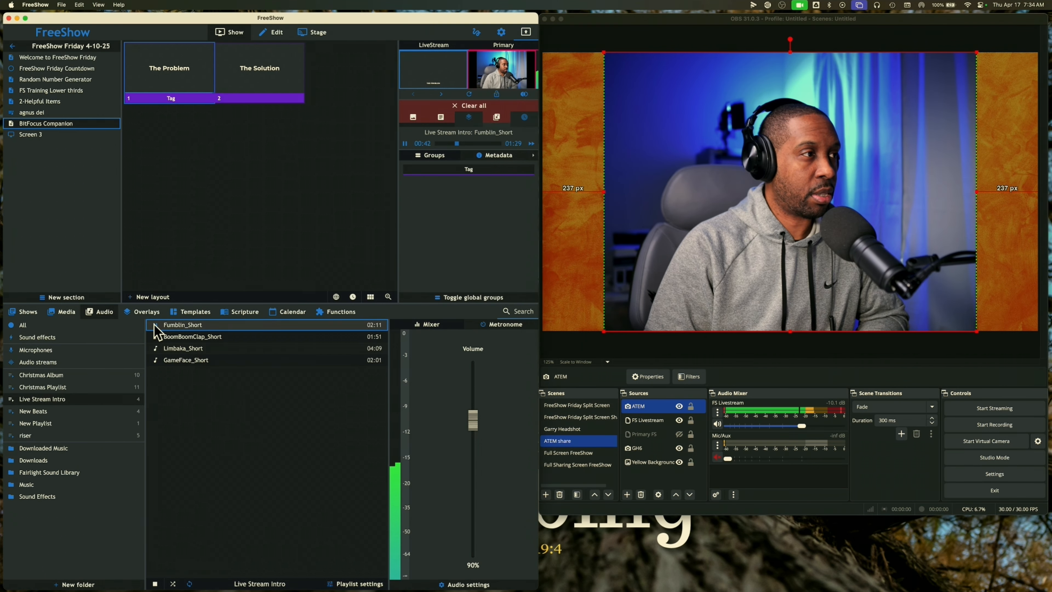
left_click(155, 326)
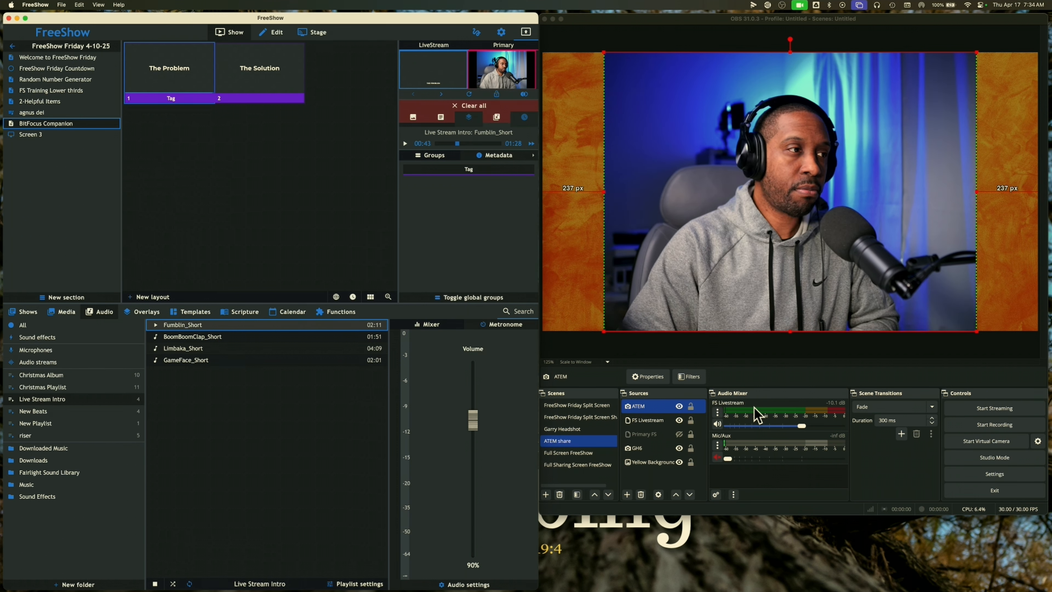
left_click(467, 584)
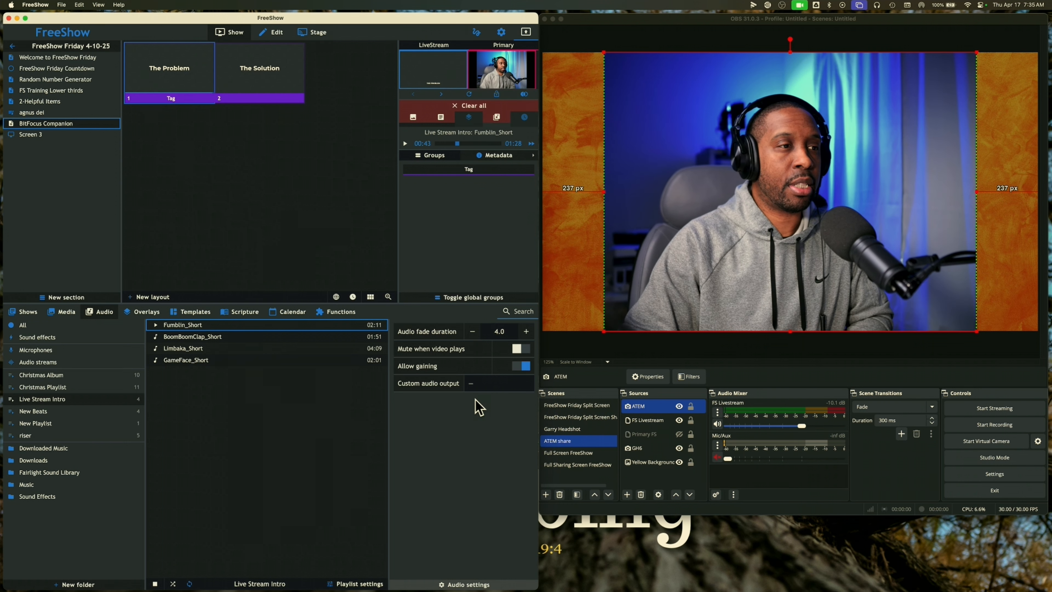
left_click(471, 385)
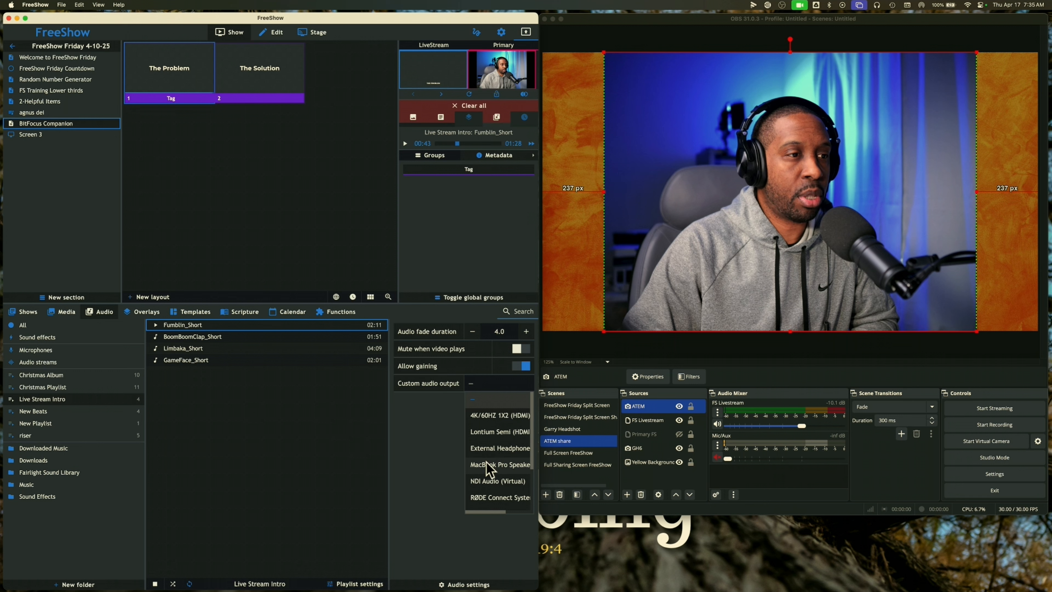
left_click(446, 439)
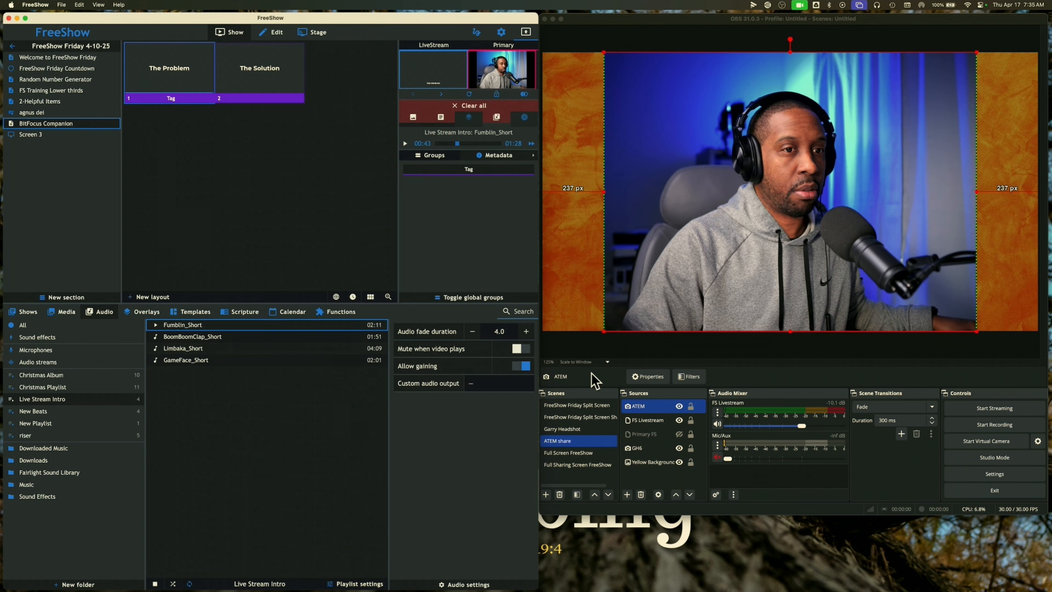
Set FS Livestream's audio monitoring to Monitor Off in Advanced Audio Properties
left_click(996, 474)
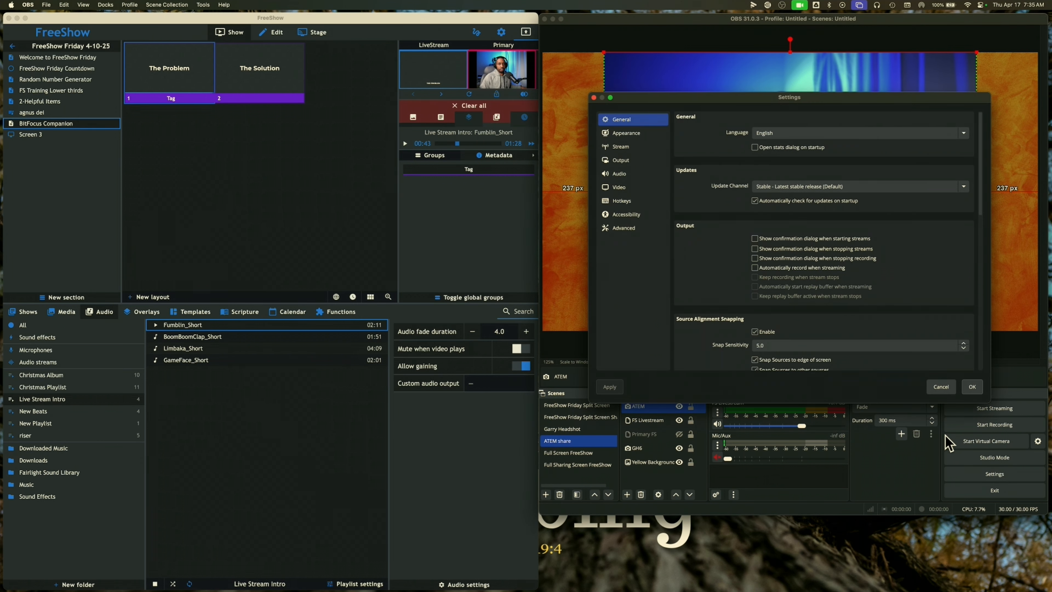
left_click(940, 386)
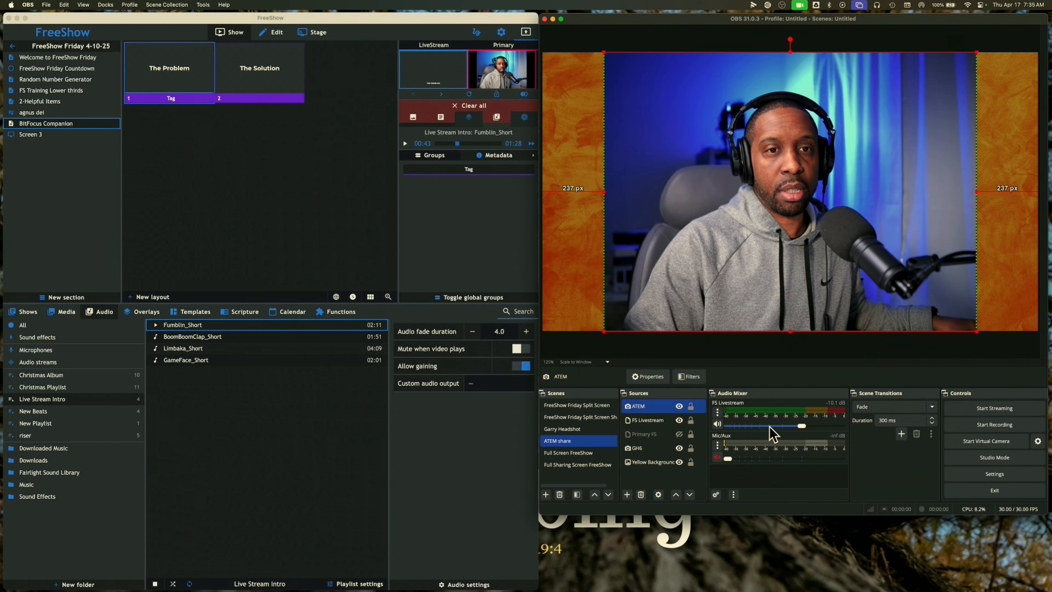
right_click(717, 412)
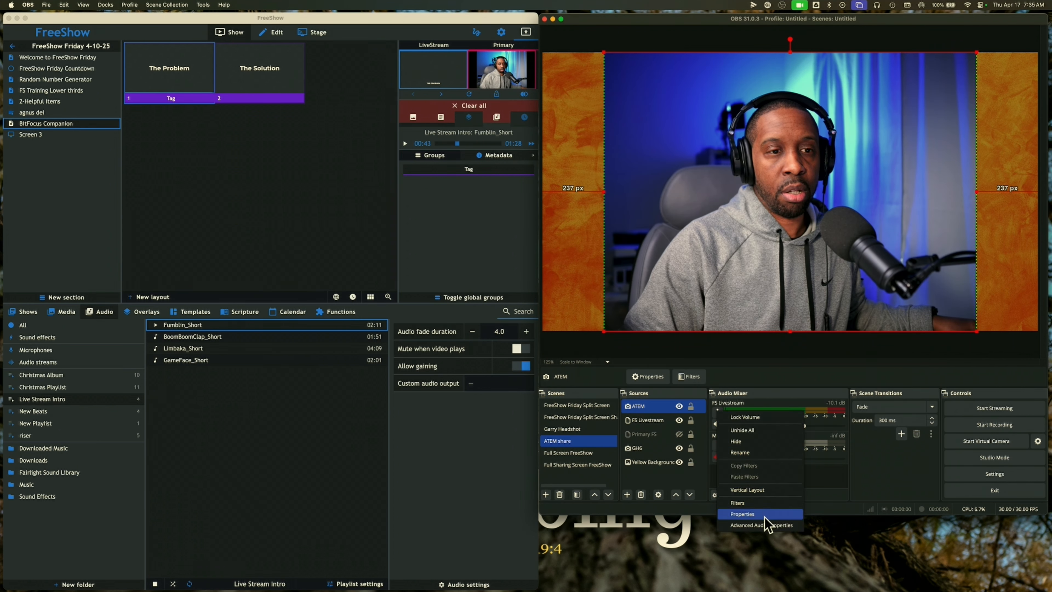
left_click(763, 524)
left_click(928, 209)
left_click(898, 198)
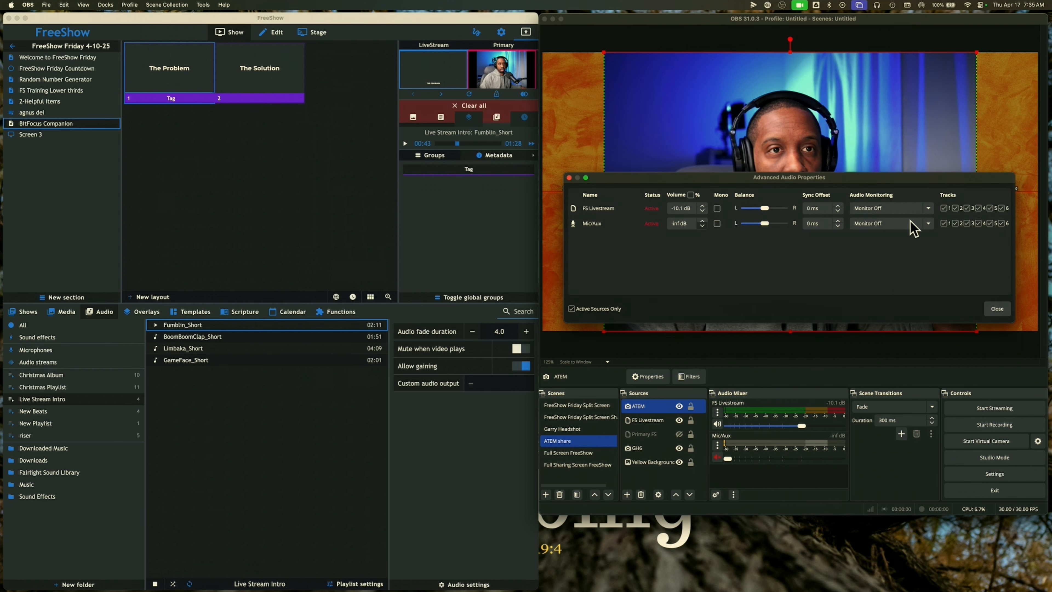
Raise the Mic/Aux level to about -9.3 dB and unmute it
left_click(996, 308)
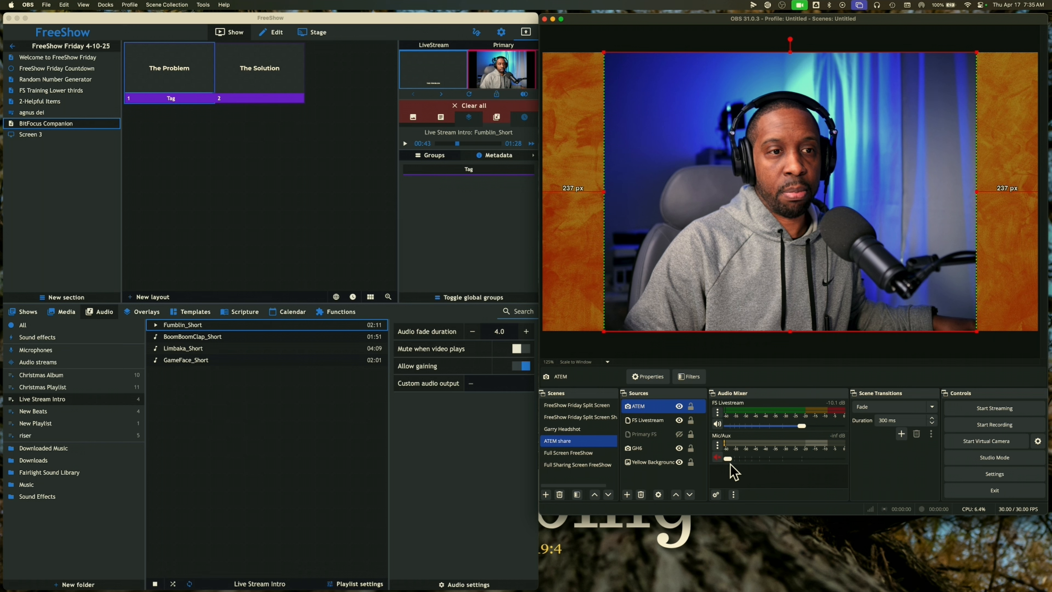
left_click_drag(728, 461, 804, 459)
left_click(717, 457)
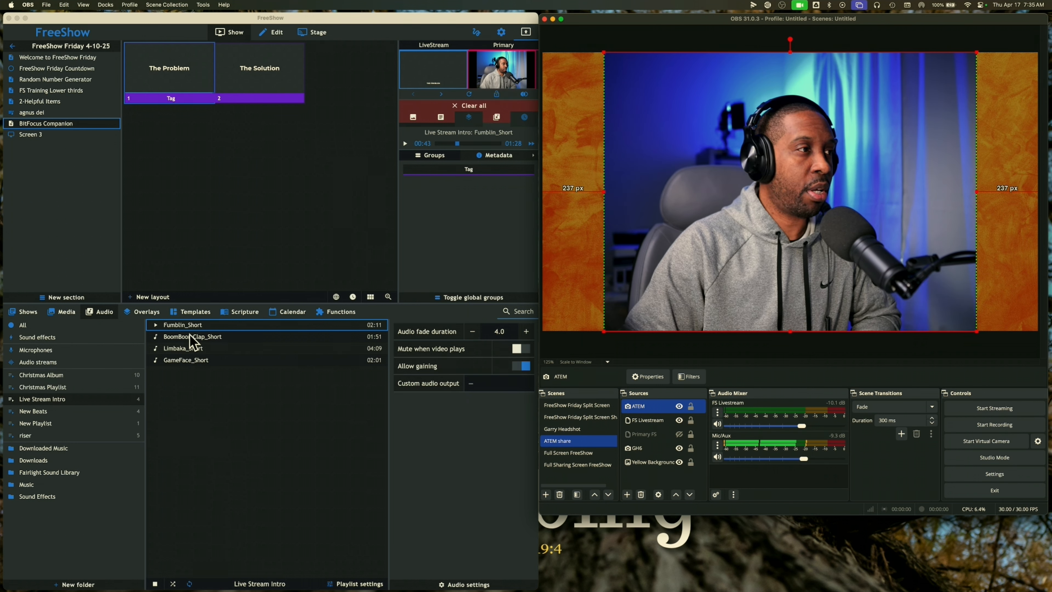
Resume Fumblin_Short from 0:48 and pause it again at 0:55
left_click(156, 331)
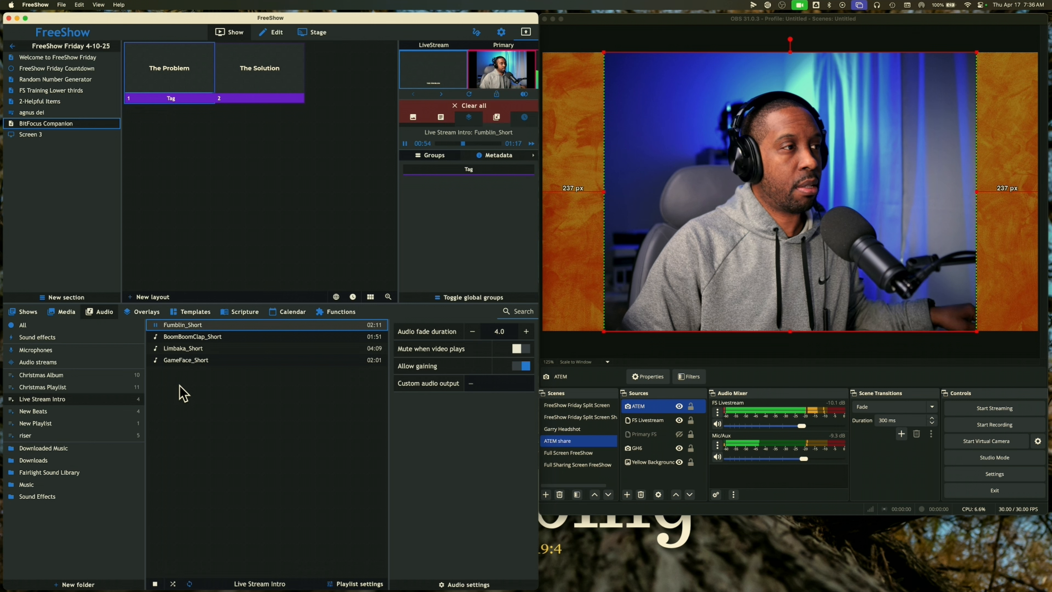
left_click(155, 325)
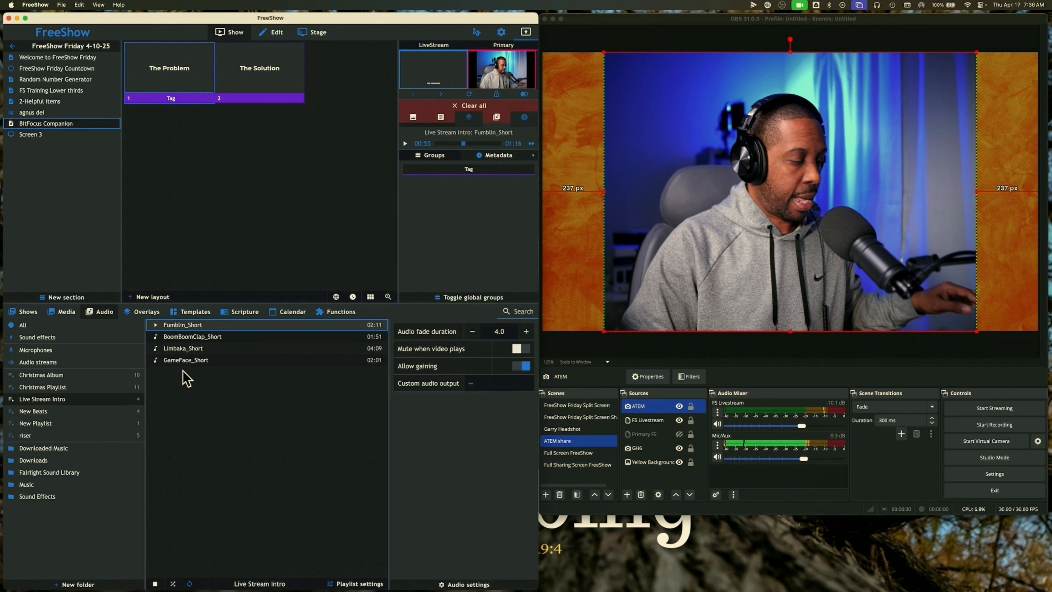
Choose MacBook Pro Speakers as the playlist's custom audio output
left_click(473, 388)
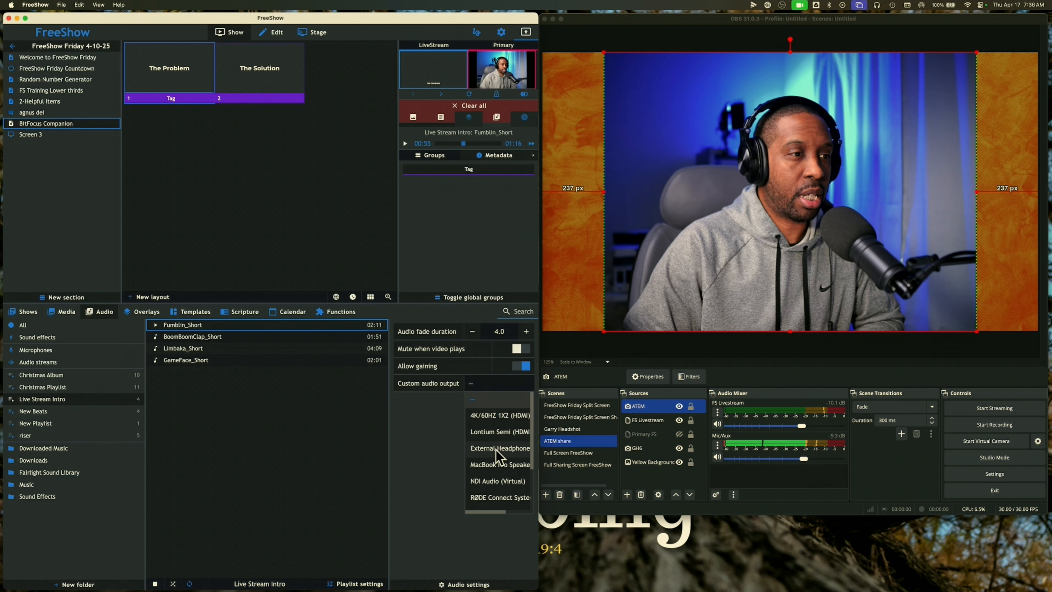
left_click(499, 465)
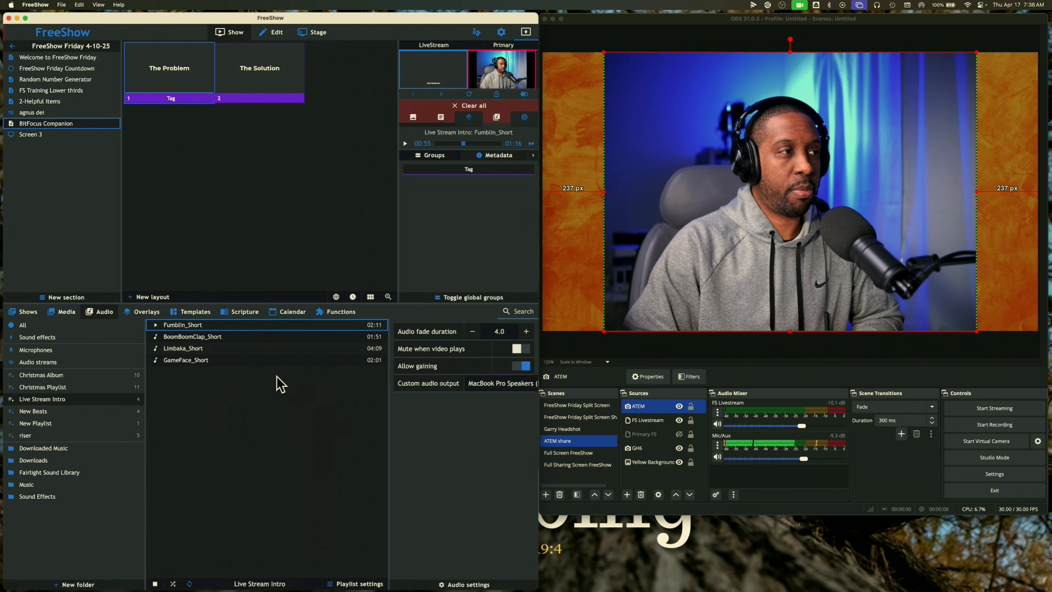
Clear all playing audio and play Fumblin_Short again from 0:00
left_click(156, 326)
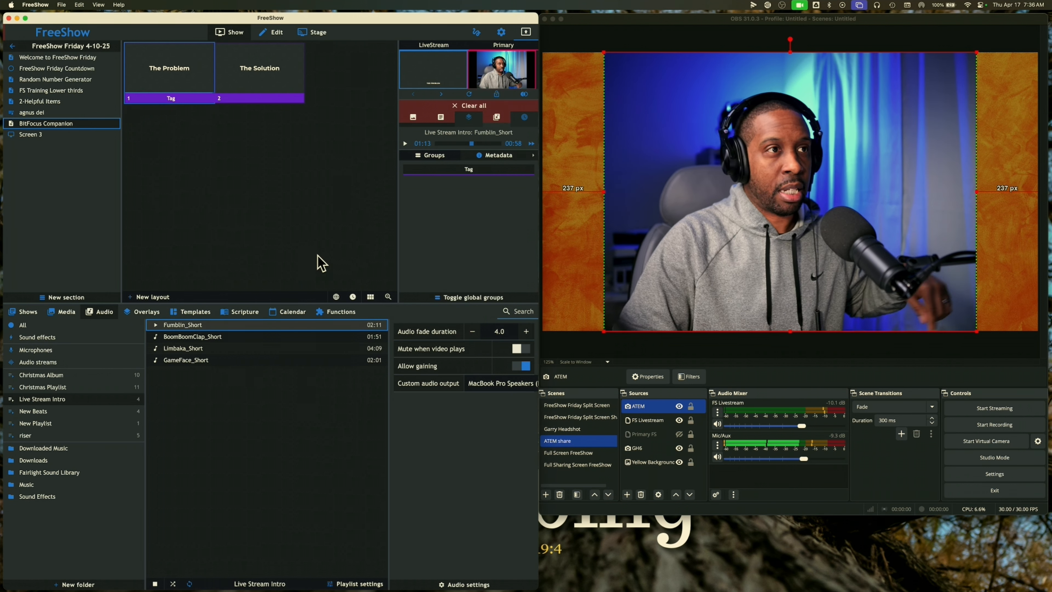
left_click(496, 120)
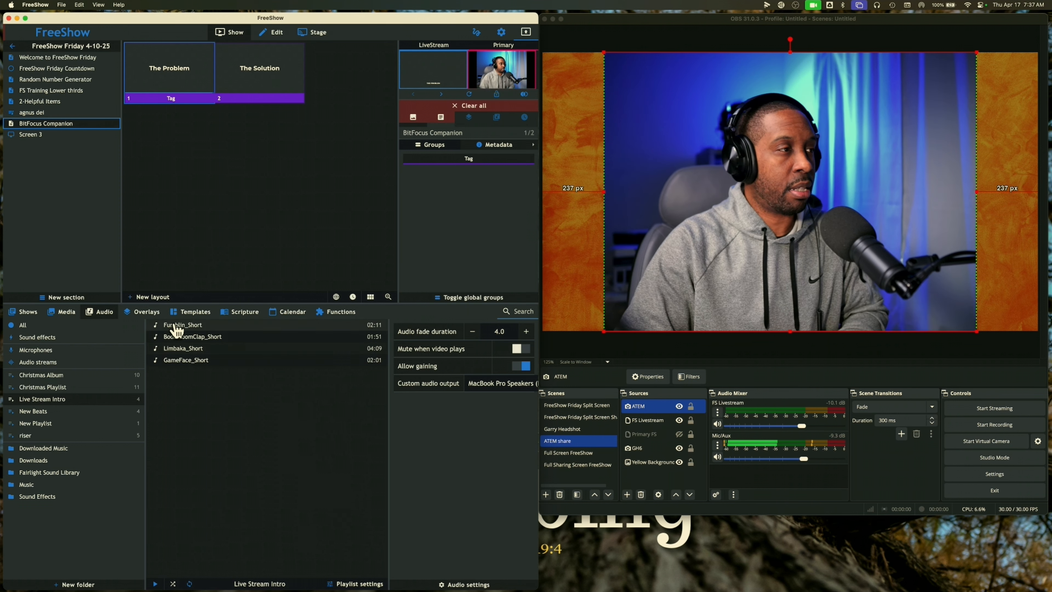
left_click(158, 327)
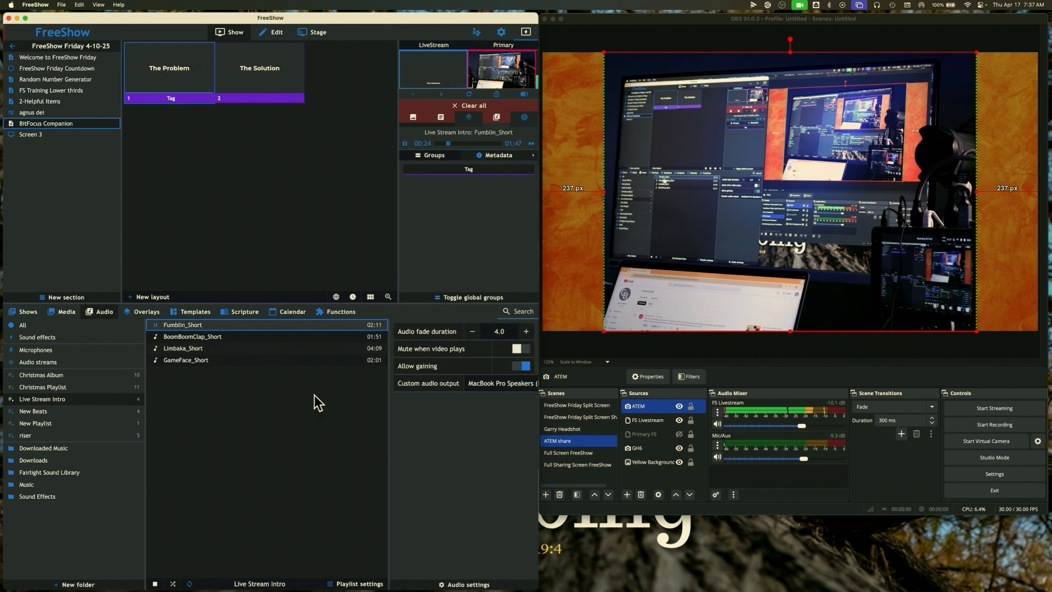
Set the mixer volume to 95%, pause Fumblin_Short at 0:34, and return to audio settings
left_click(457, 583)
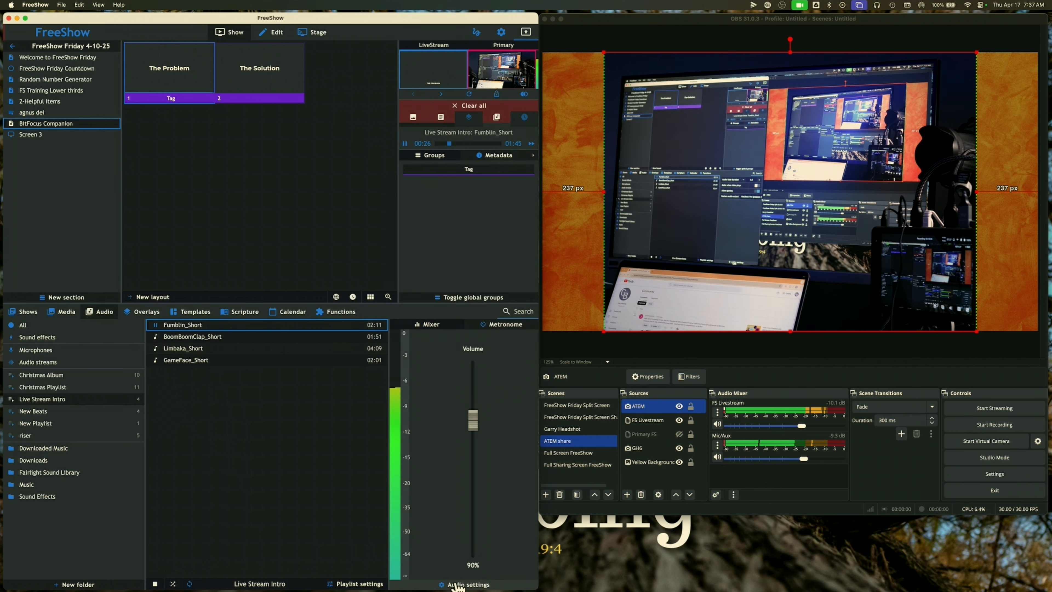
mouse_move(474, 427)
left_mouse_down()
mouse_move(476, 395)
mouse_move(477, 420)
left_mouse_up()
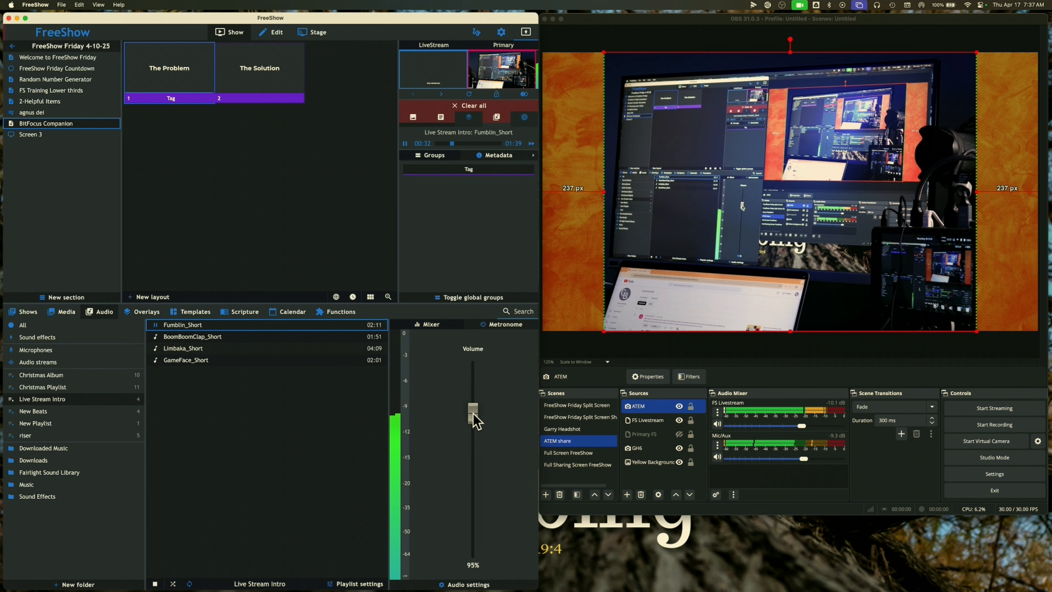
left_click(156, 325)
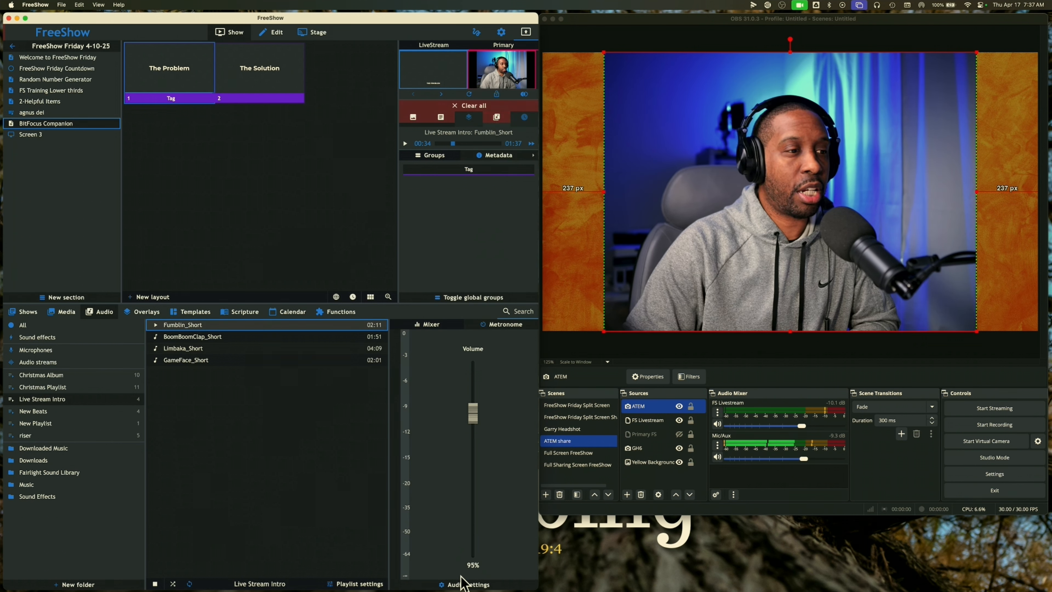
left_click(463, 584)
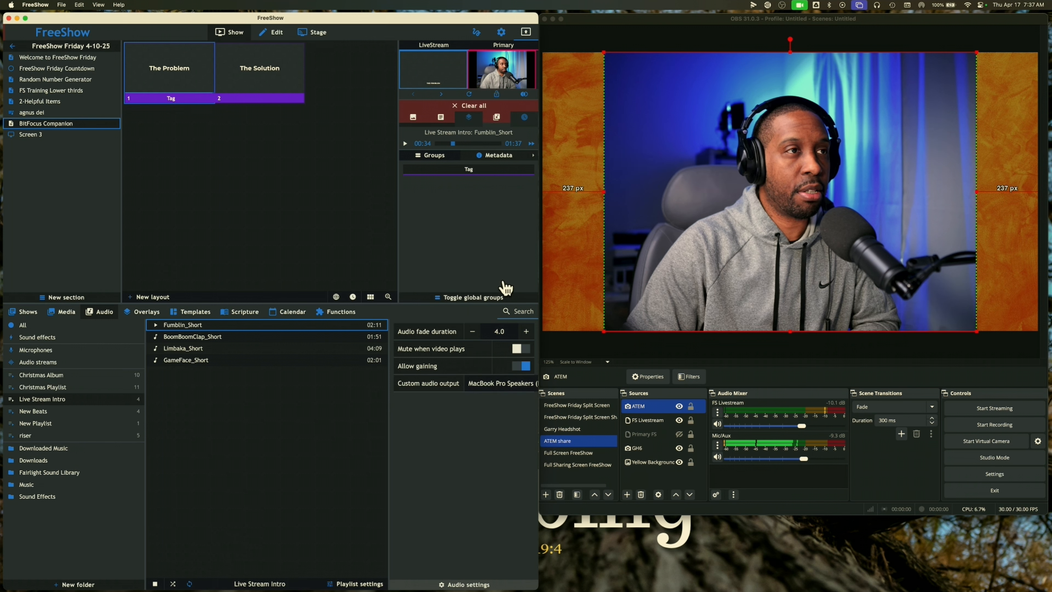
Clear audio, set custom audio output back to none, then test-play and stop Fumblin_Short
left_click(496, 120)
left_click(498, 385)
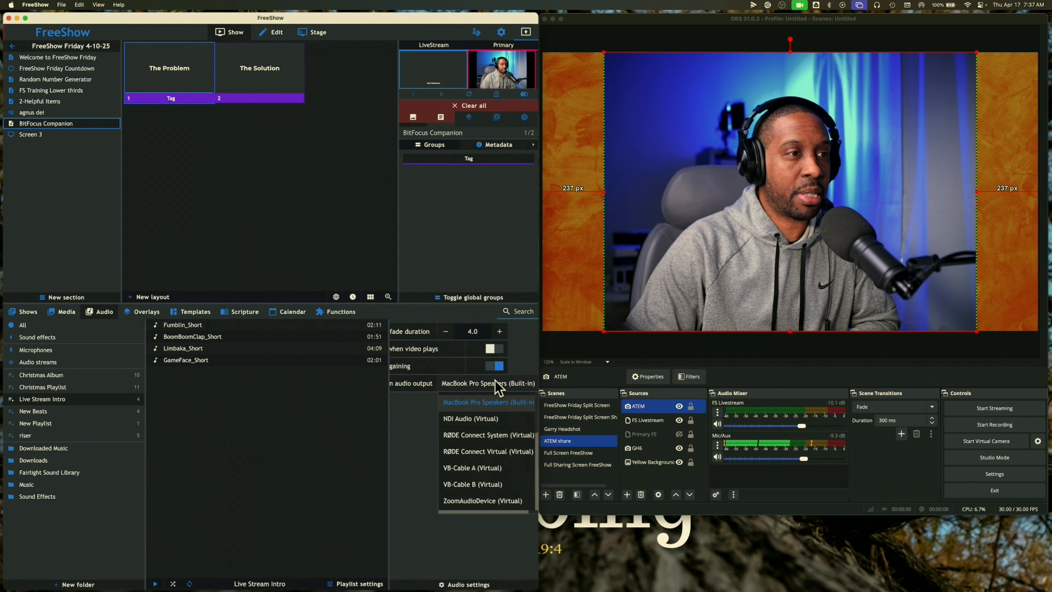
scroll(480, 426, "up", 3)
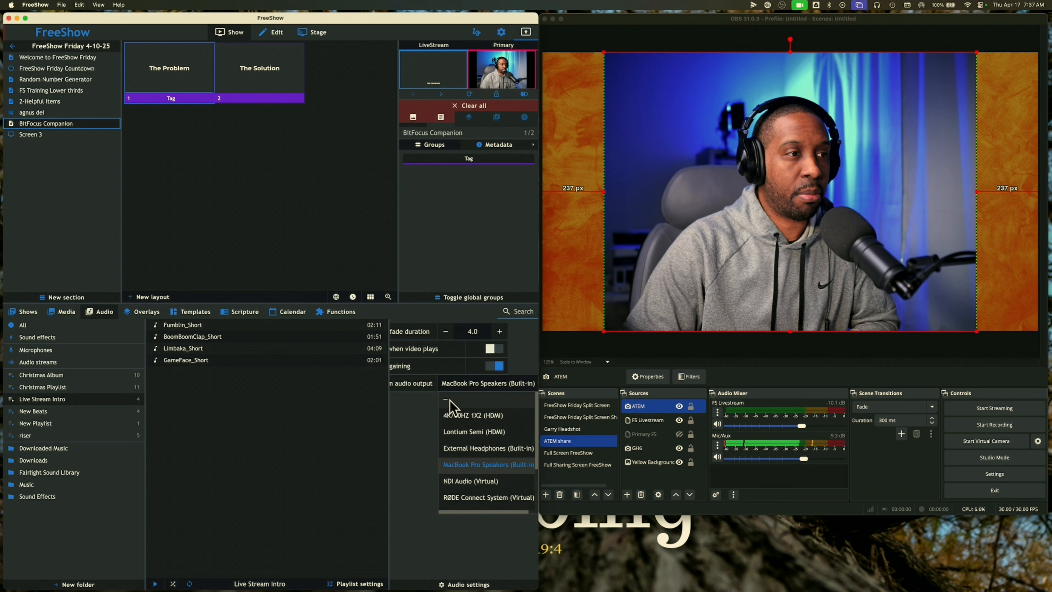
left_click(454, 409)
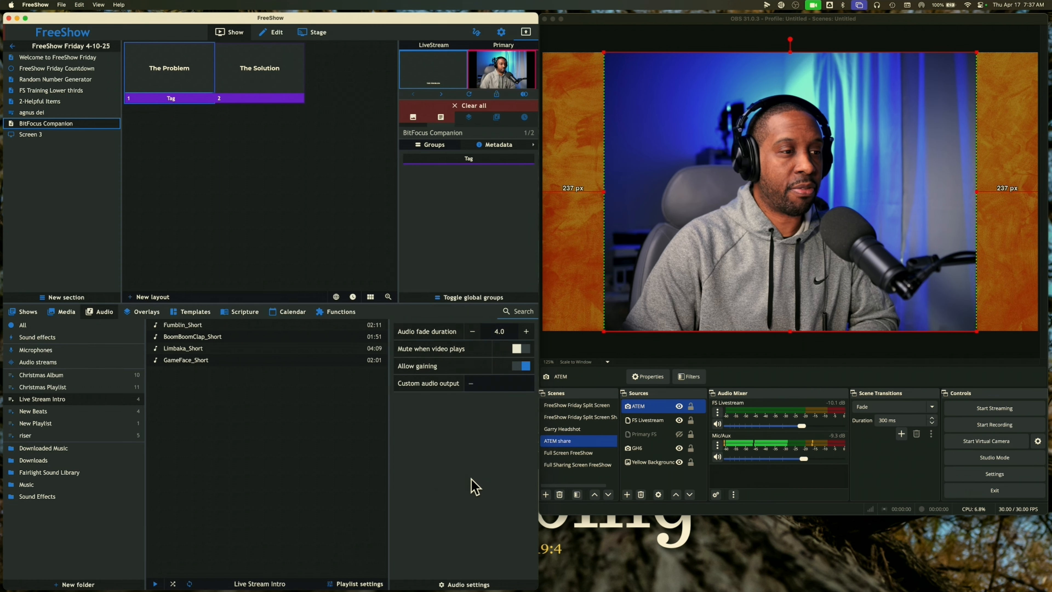
left_click(158, 328)
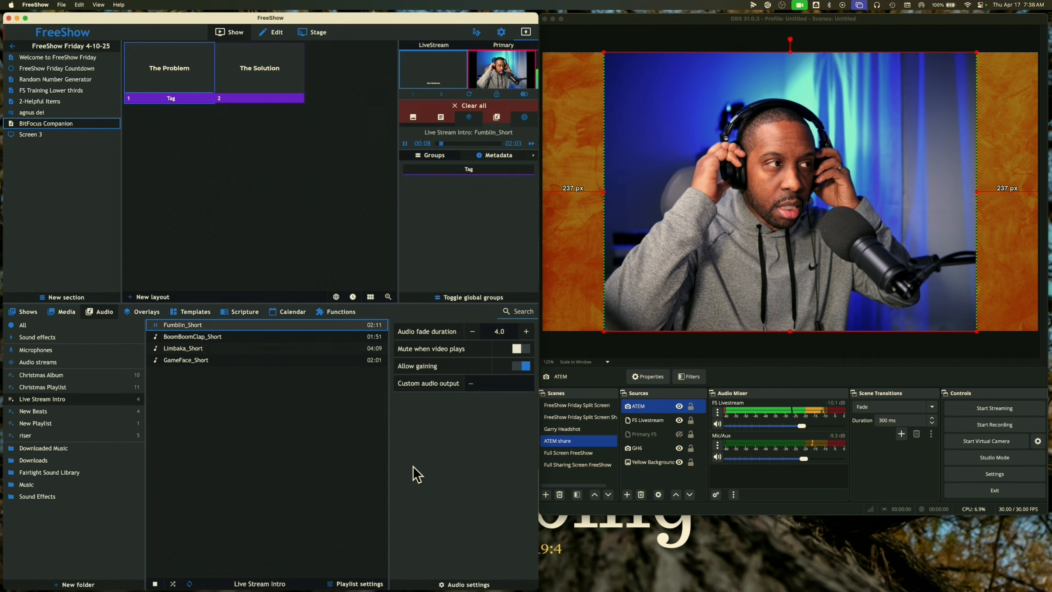
left_click(159, 331)
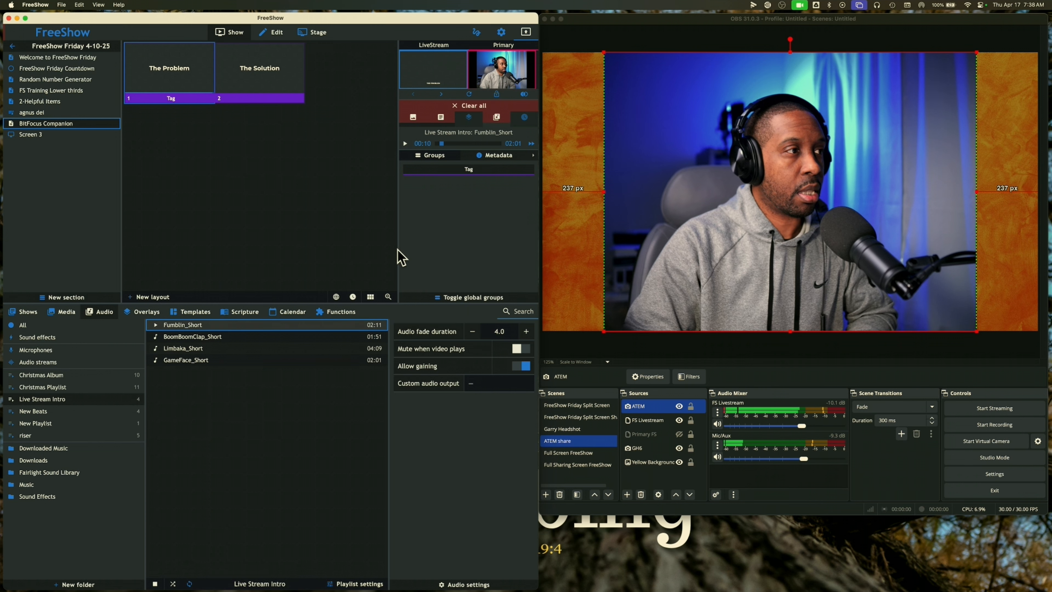
Play, pause and clear Fumblin_Short, then view the LiveStream output's NDI settings
left_click(158, 331)
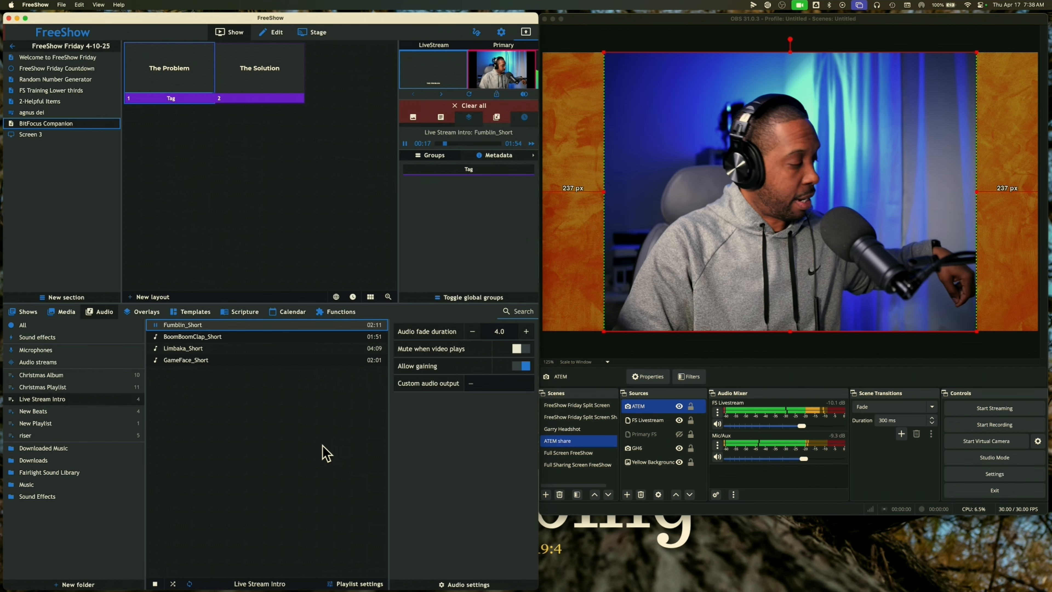
left_click(156, 325)
left_click(497, 118)
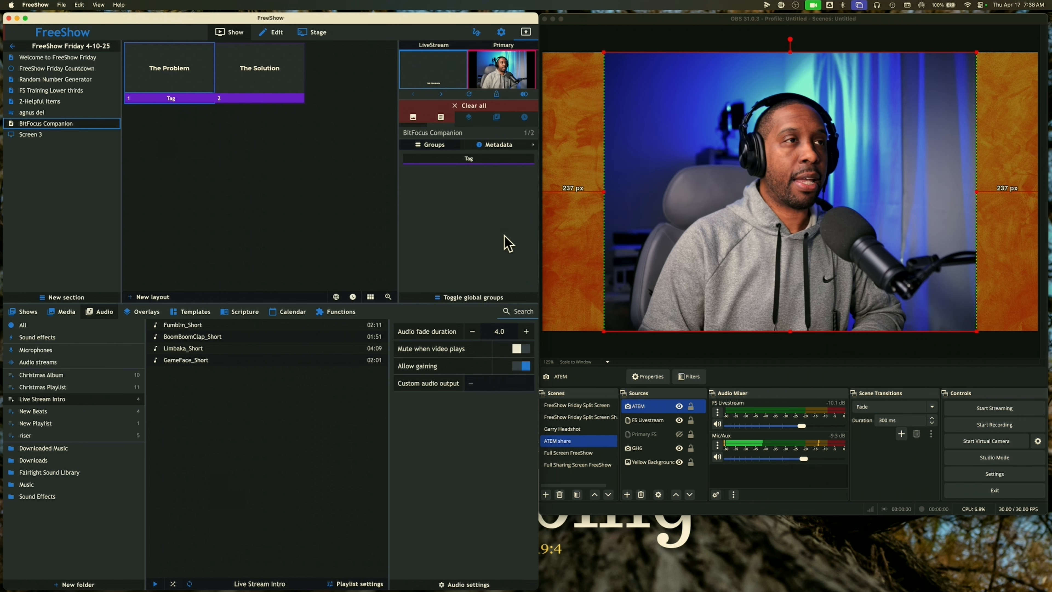
left_click(501, 33)
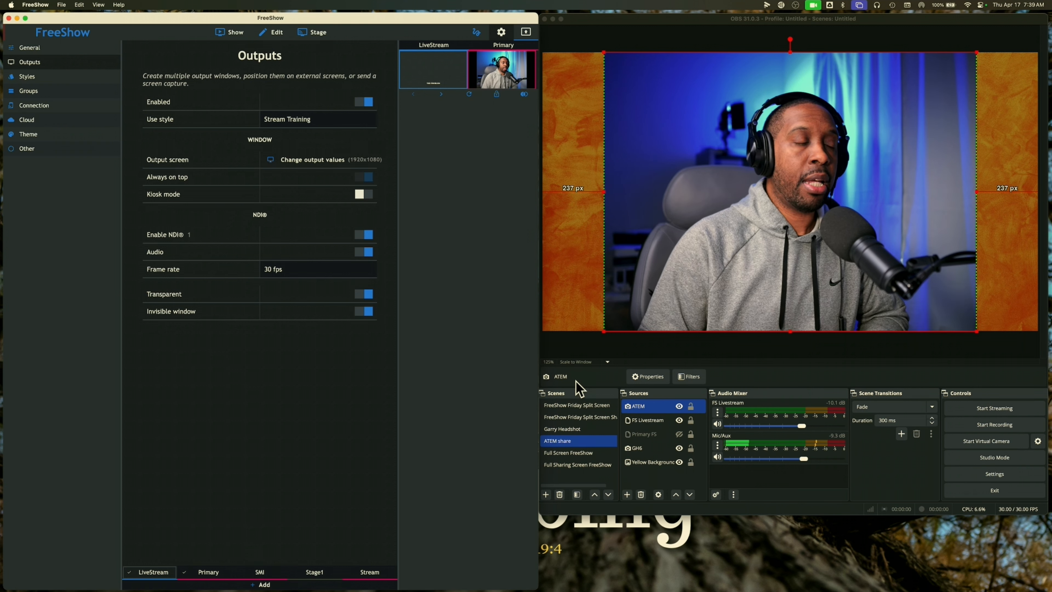
left_click(965, 476)
left_click(635, 177)
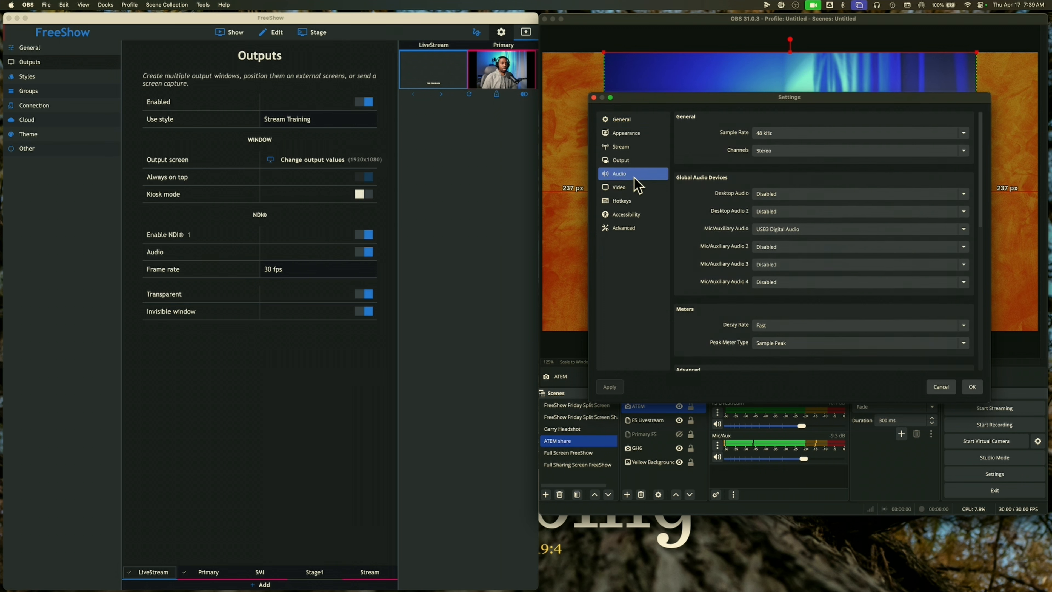
scroll(709, 242, "down", 3)
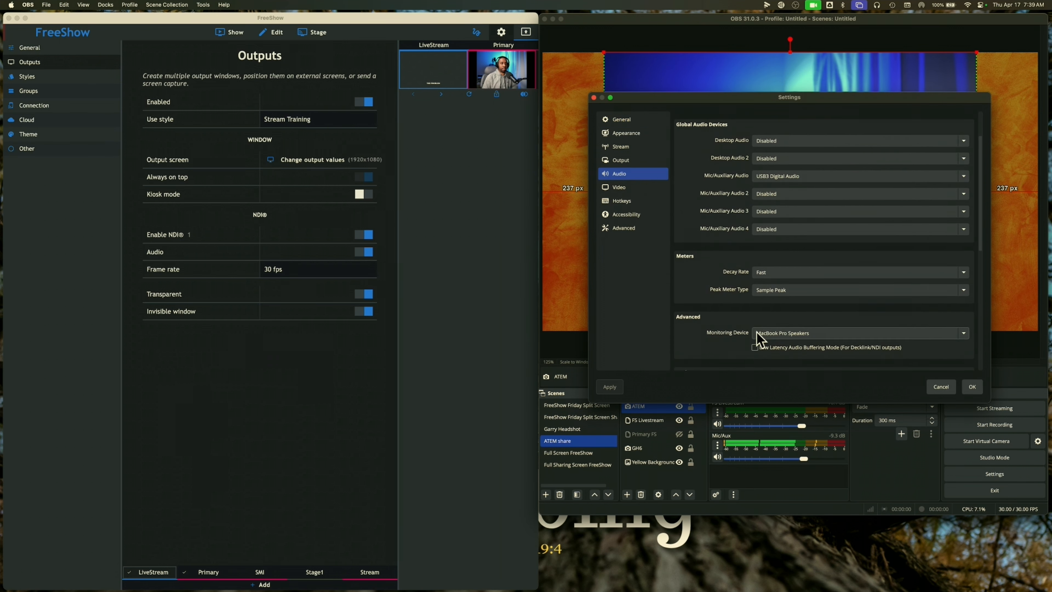
left_click(787, 335)
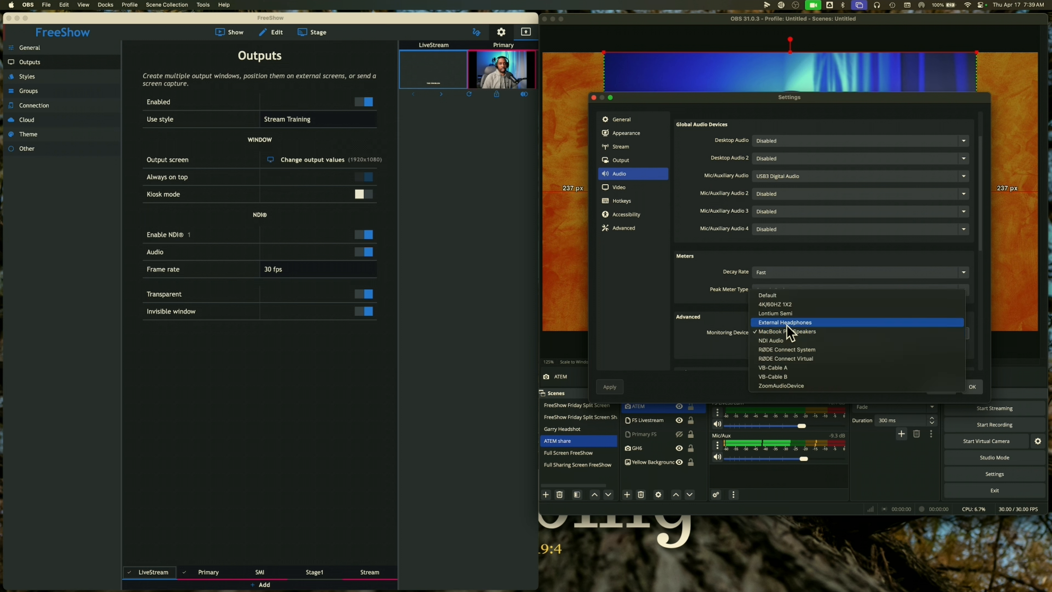
left_click(729, 335)
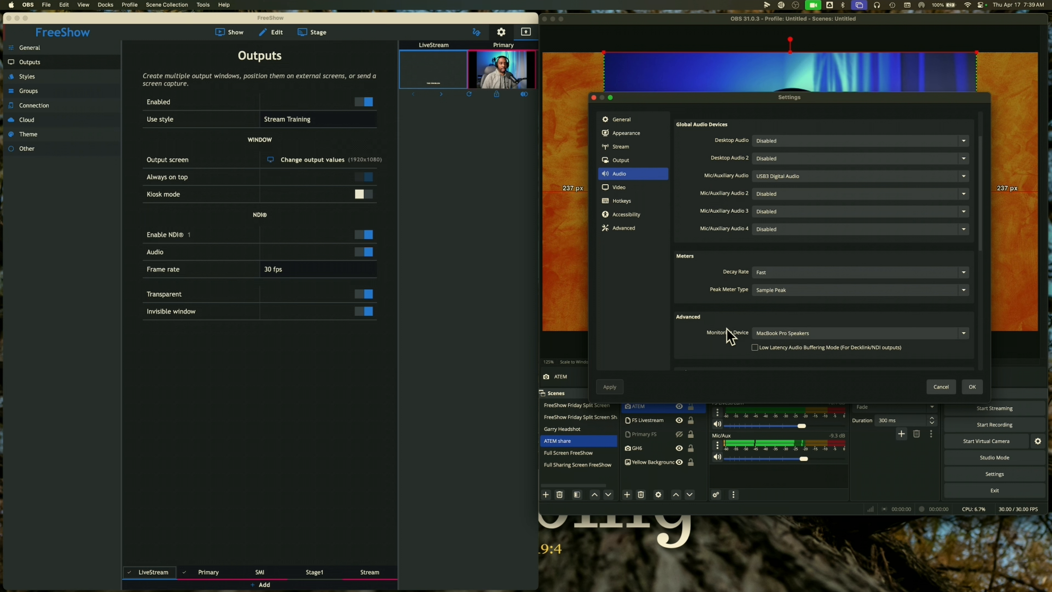
left_click(936, 388)
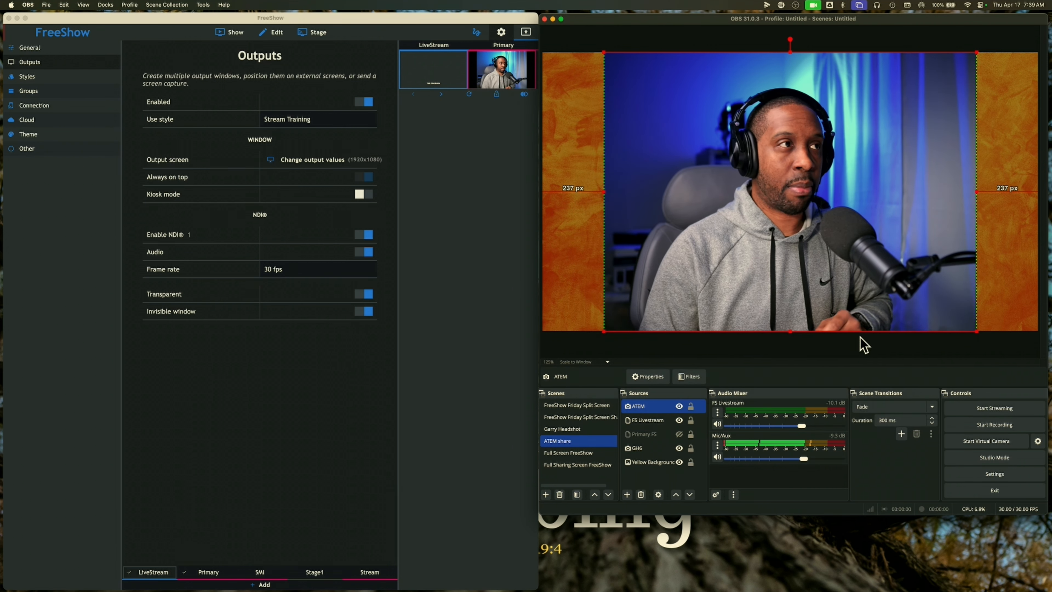
left_click(229, 35)
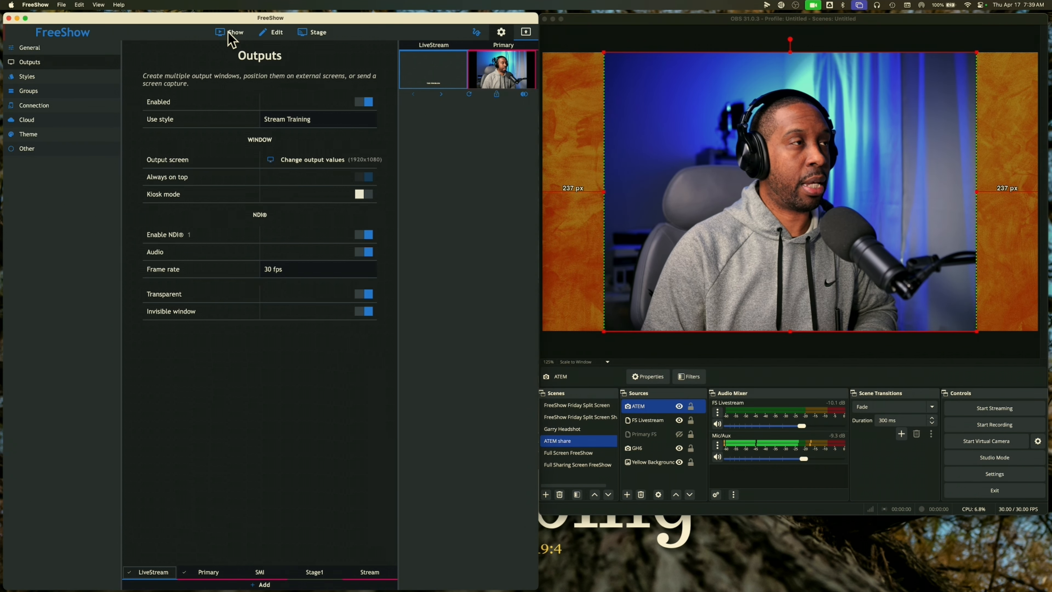
On the Show tab, play Fumblin_Short, check the 95% mixer, then stop the track
left_click(229, 34)
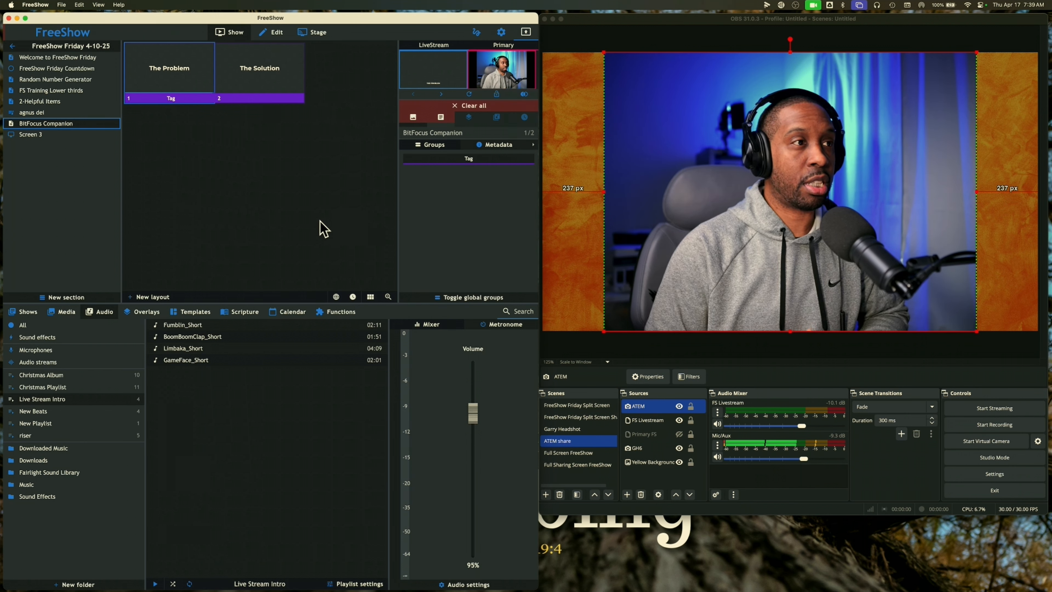
left_click(157, 325)
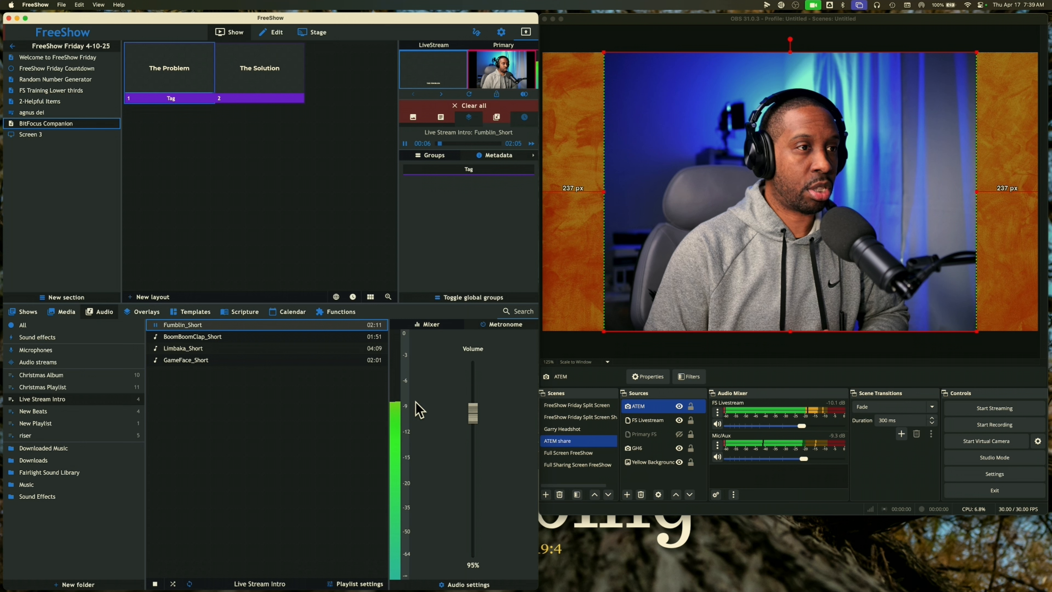
left_click(447, 584)
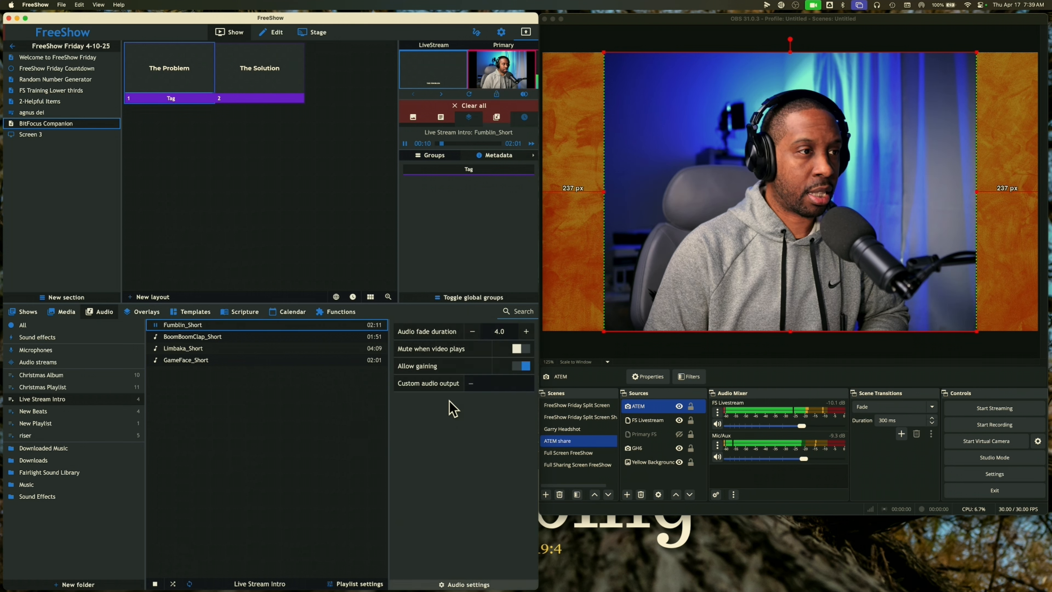
left_click(451, 584)
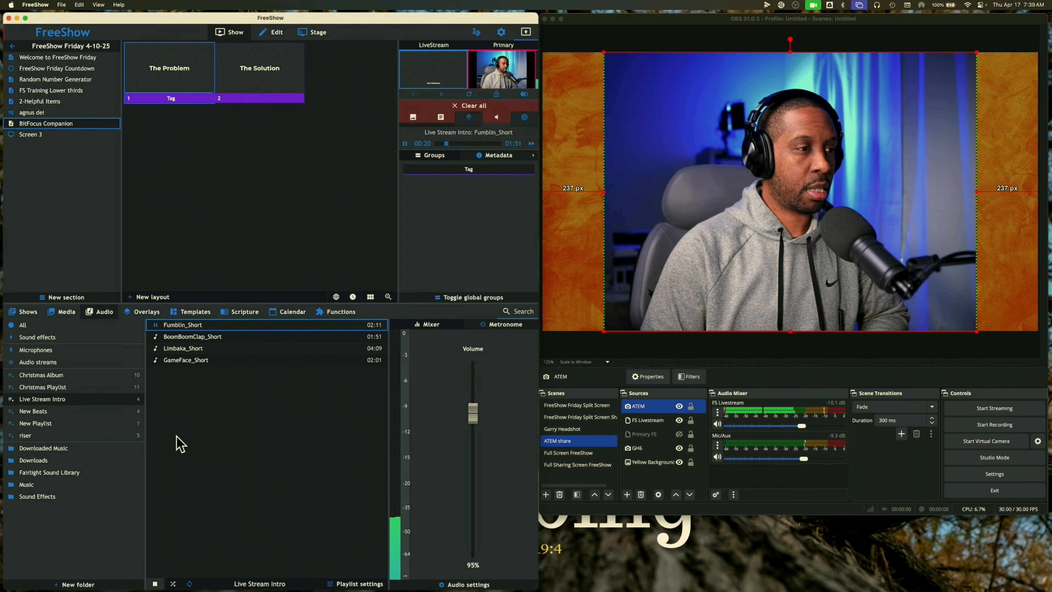
left_click(155, 325)
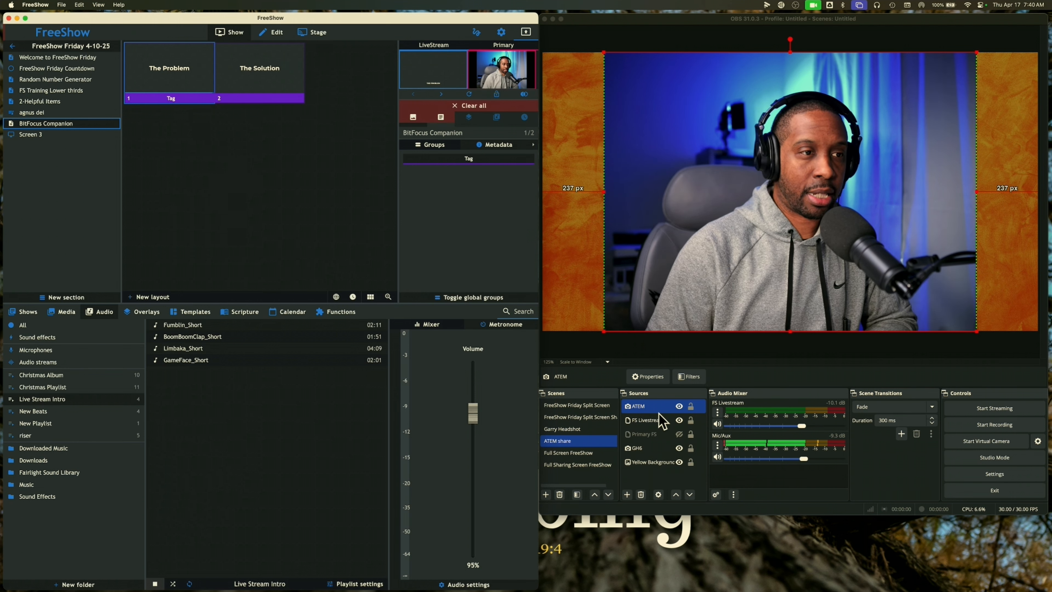
Verify FS Livestream pulls FreeShow NDI - LiveStream, then select the FreeShow Friday Split Screen scene
right_click(644, 426)
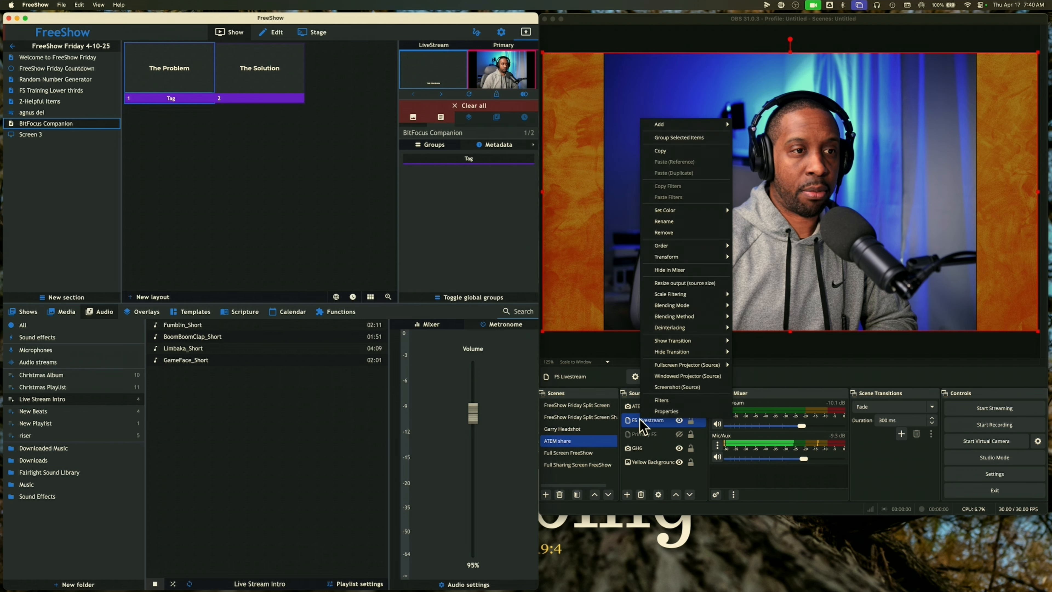
left_click(662, 411)
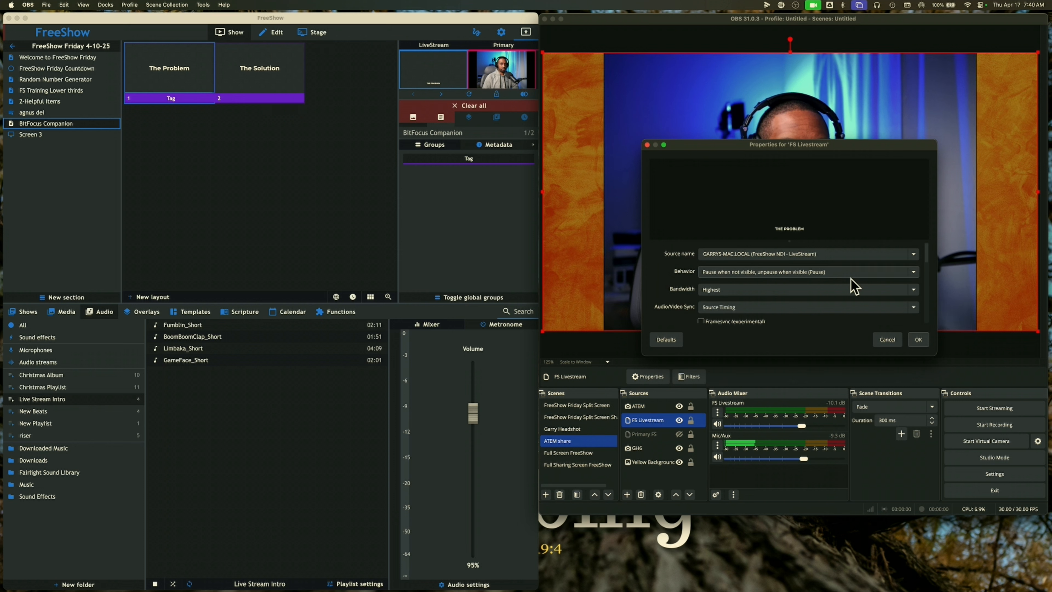
left_click(916, 339)
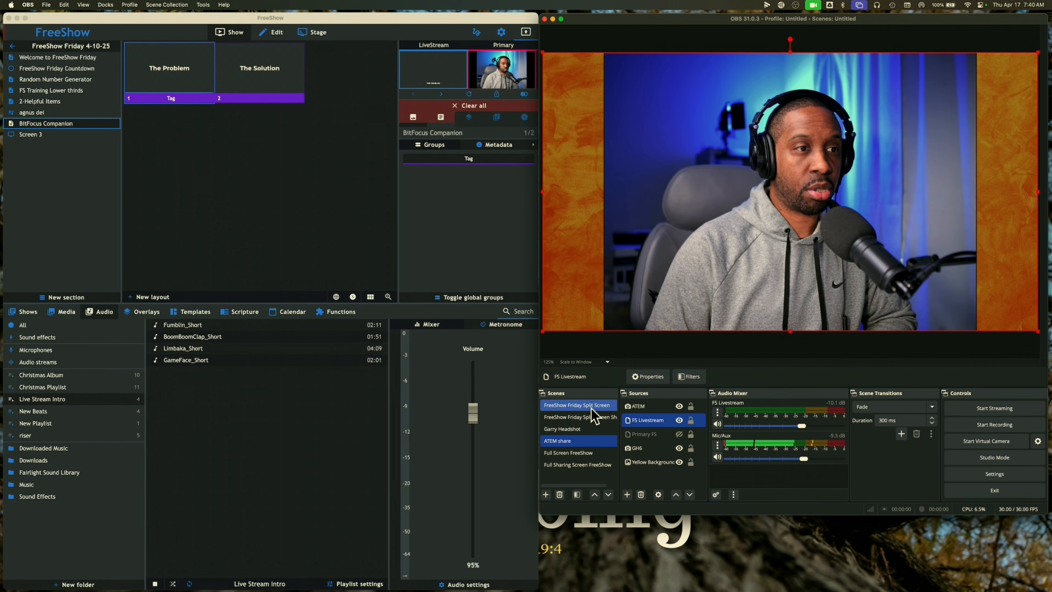
left_click(567, 408)
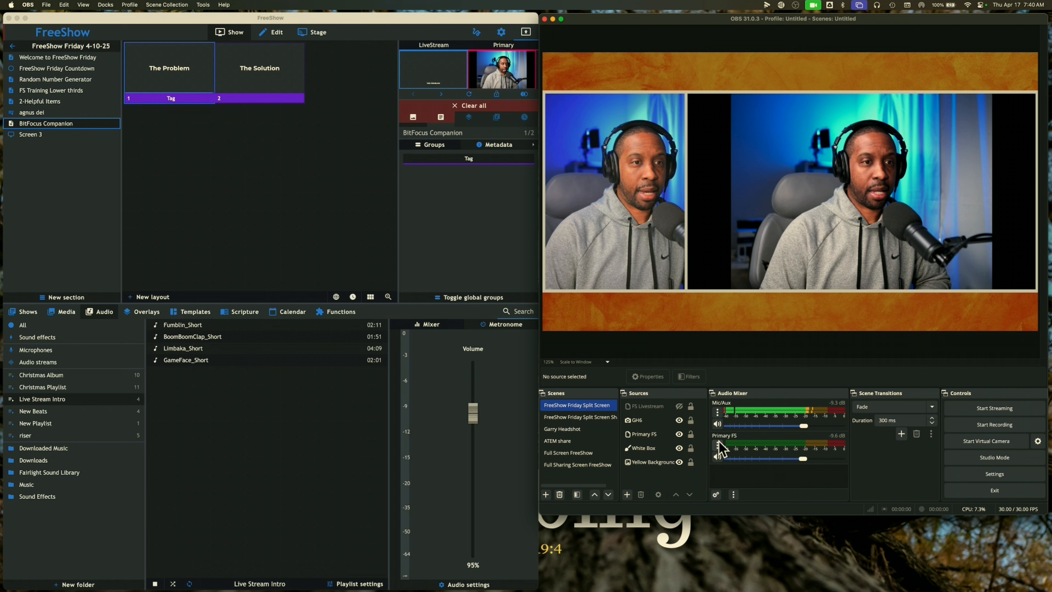
Verify Primary FS uses FreeShow's NDI Primary output, then preview that output full-window in FreeShow
left_click(668, 435)
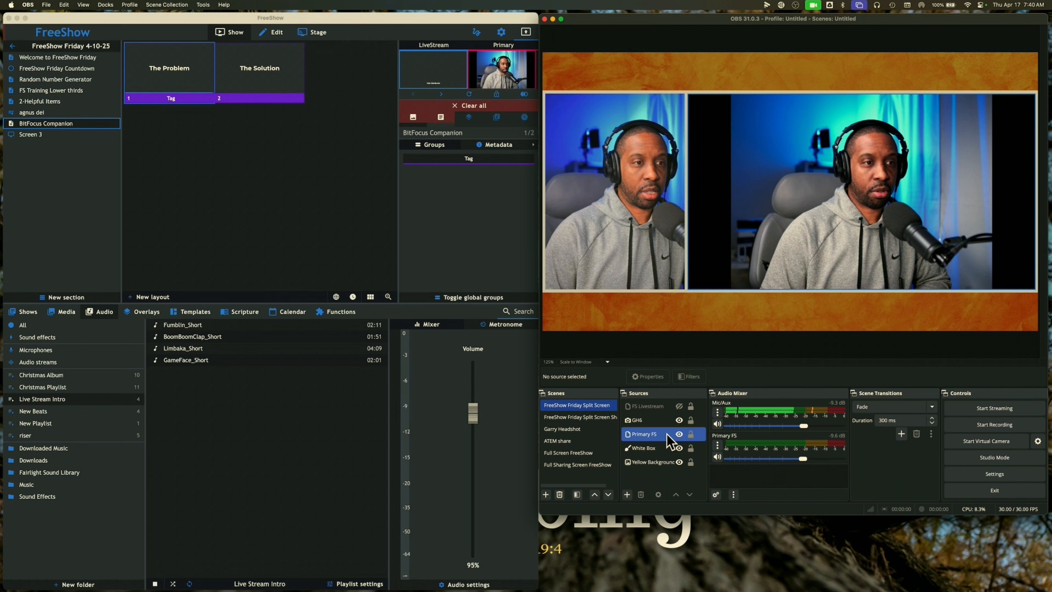
right_click(667, 435)
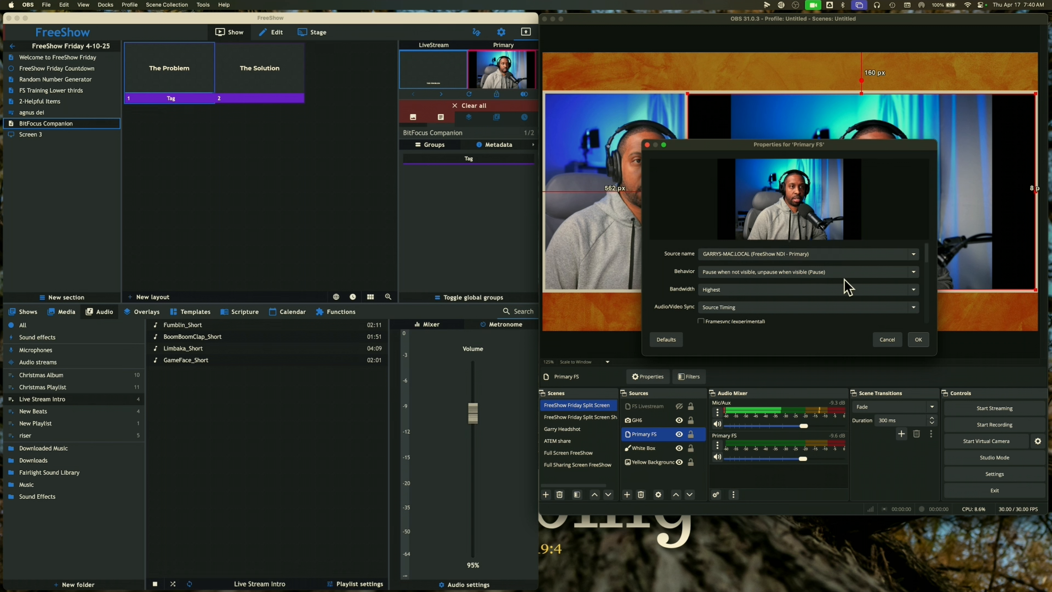
left_click(918, 339)
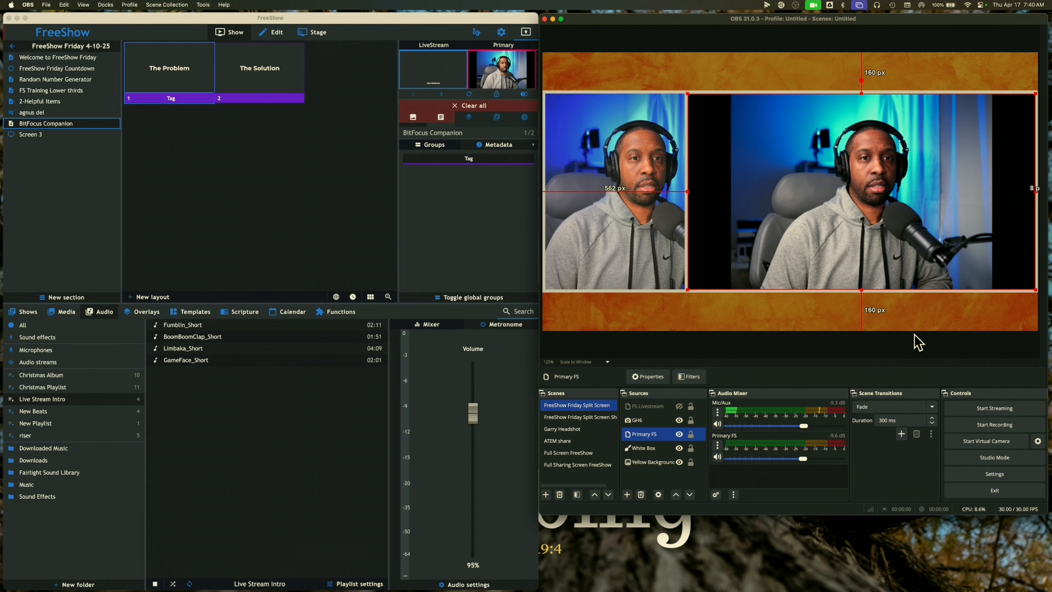
left_click(499, 64)
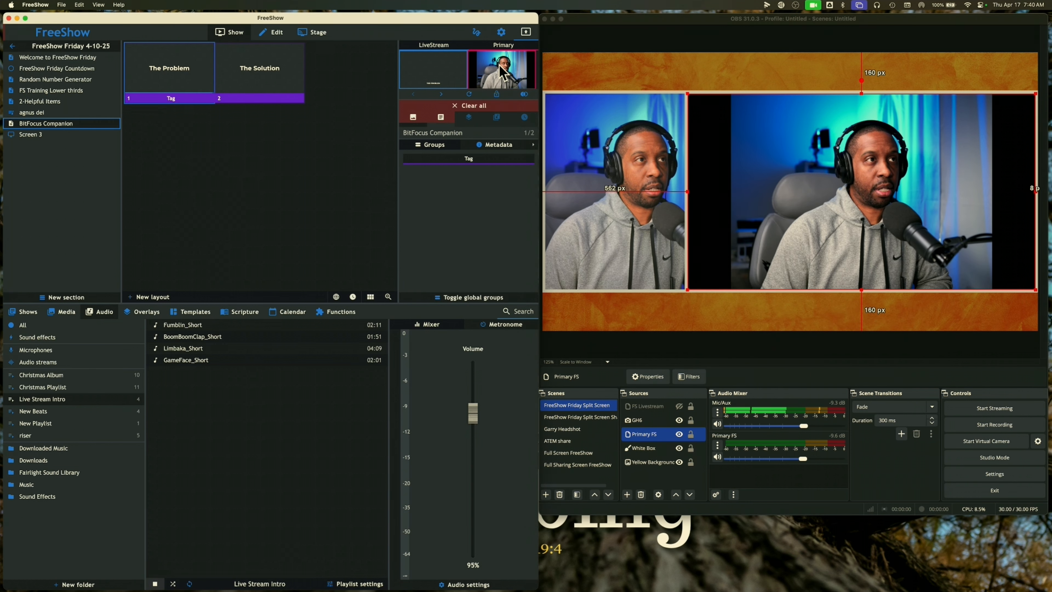
left_click(499, 78)
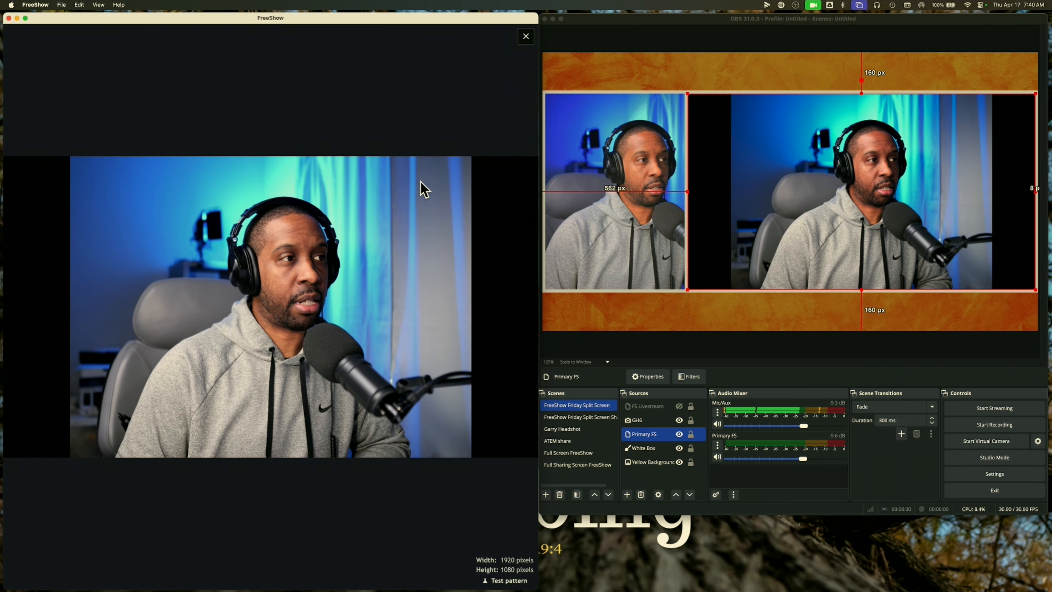
Close the Primary preview, review the Primary output's NDI settings, and go back to the show view
key("Escape")
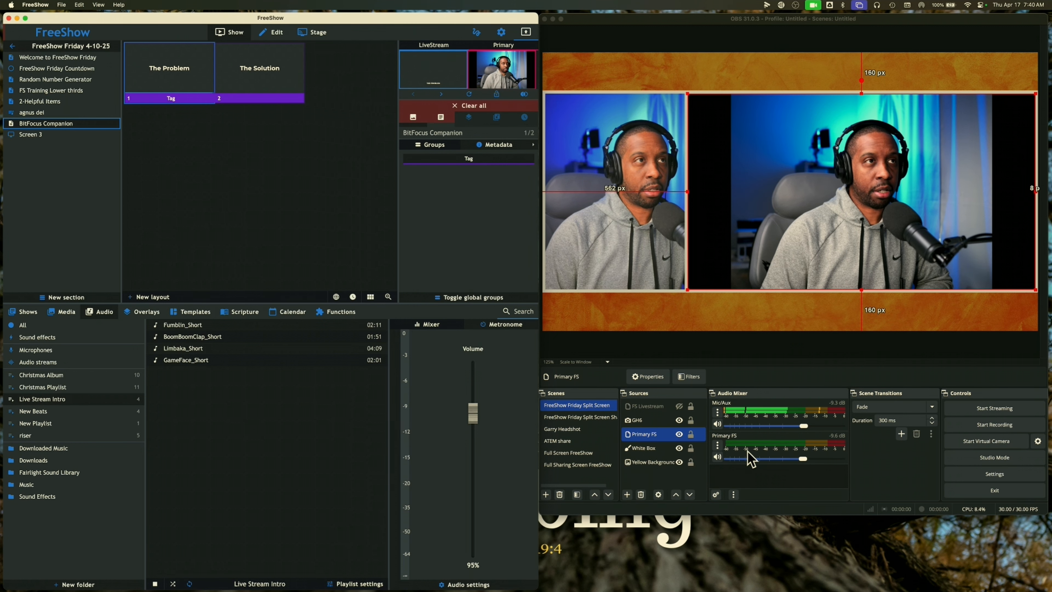
left_click(501, 33)
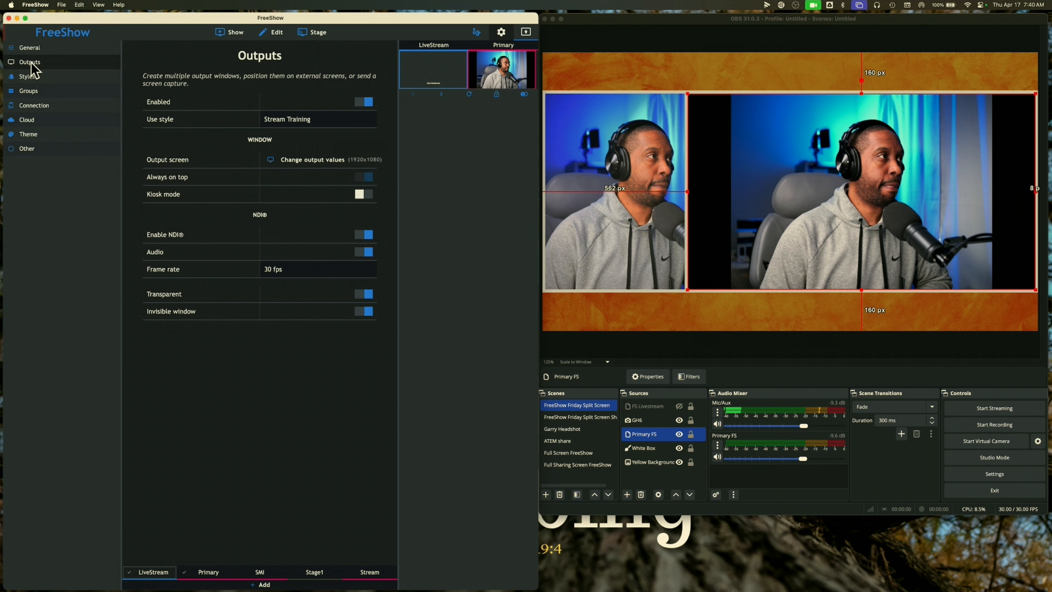
left_click(206, 574)
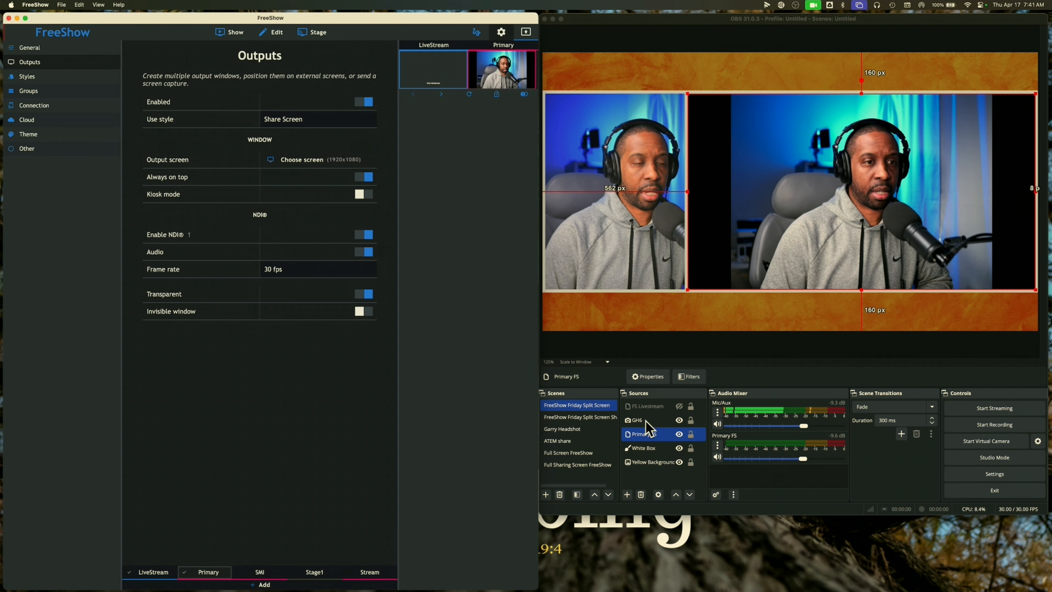
left_click(230, 33)
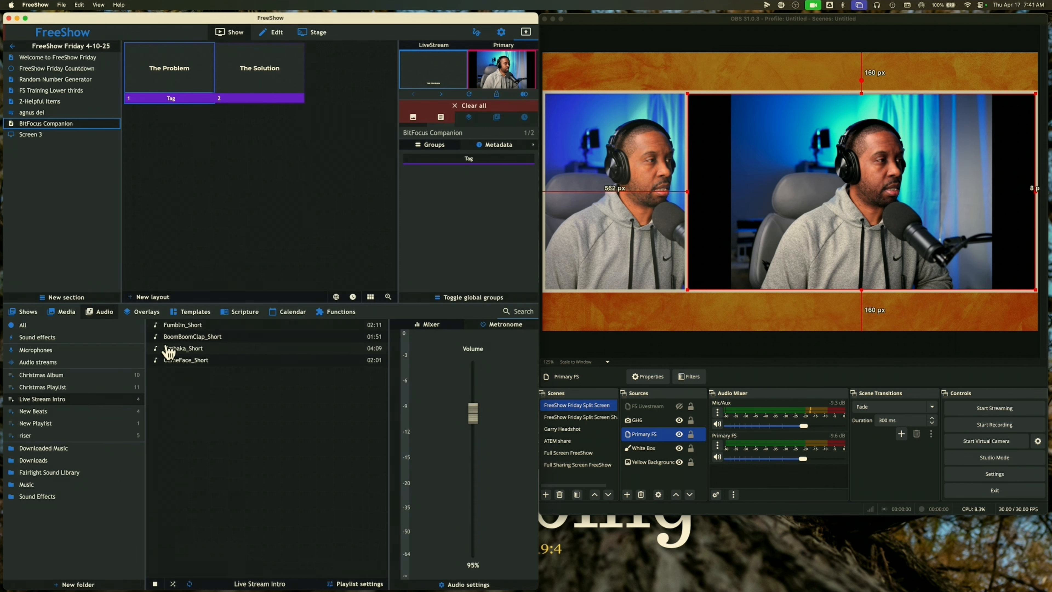
Play and pause Fumblin_Short, checking the output settings before returning to the show view
left_click(158, 328)
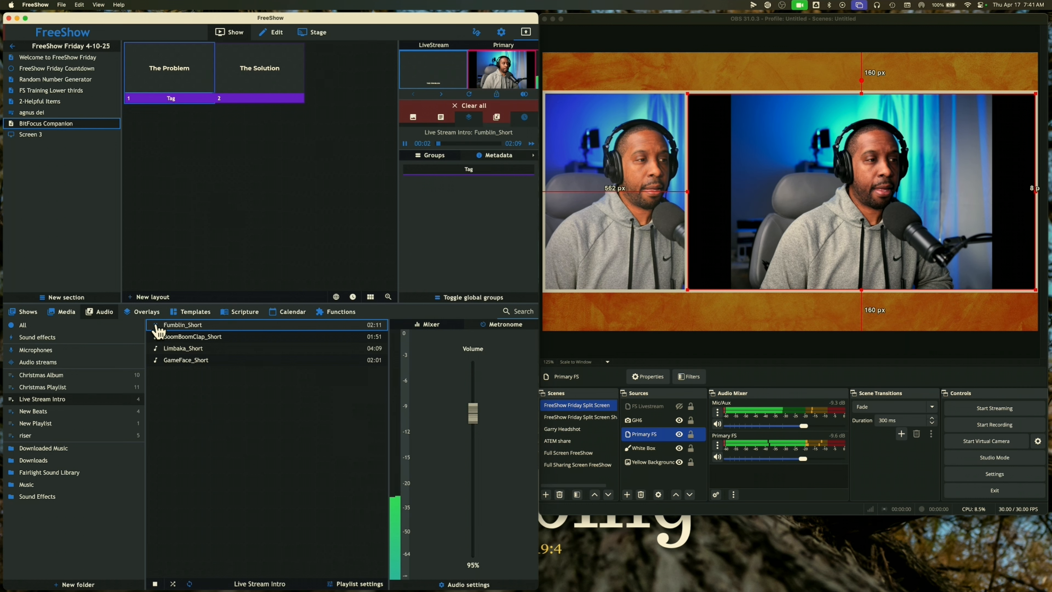
left_click(157, 328)
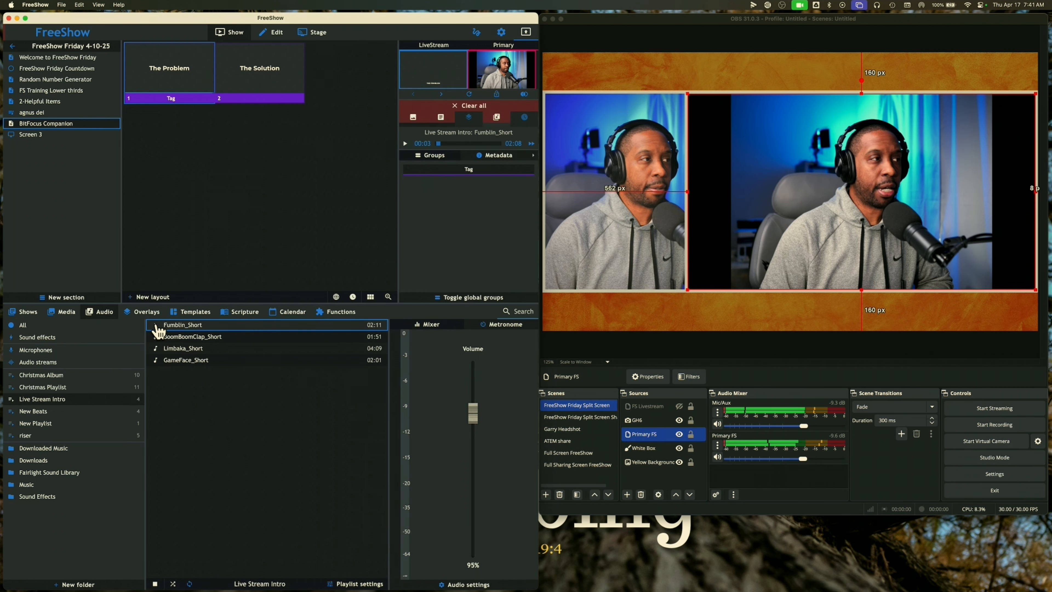
left_click(502, 31)
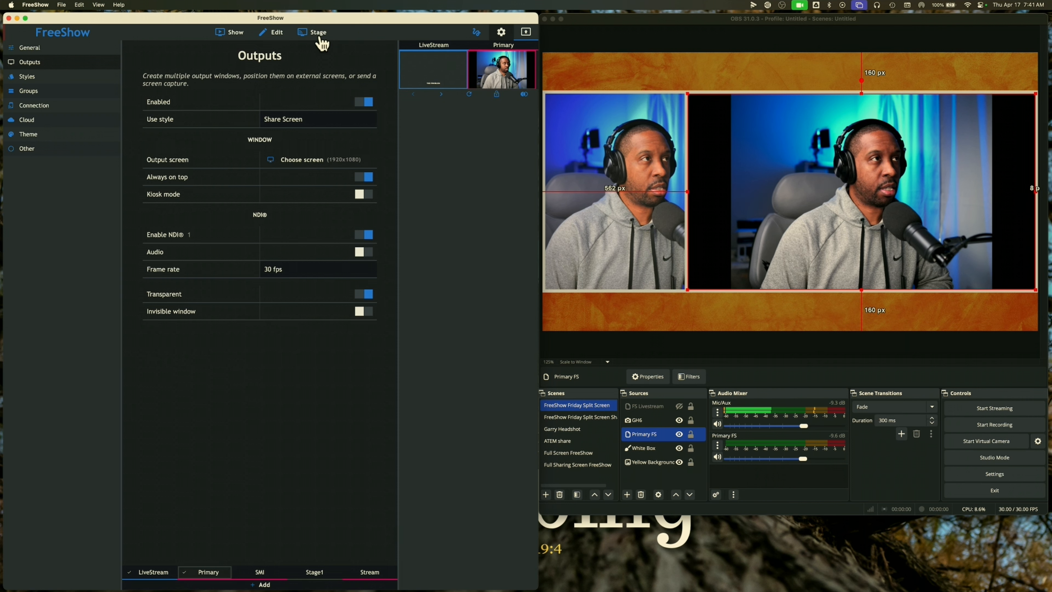
left_click(227, 33)
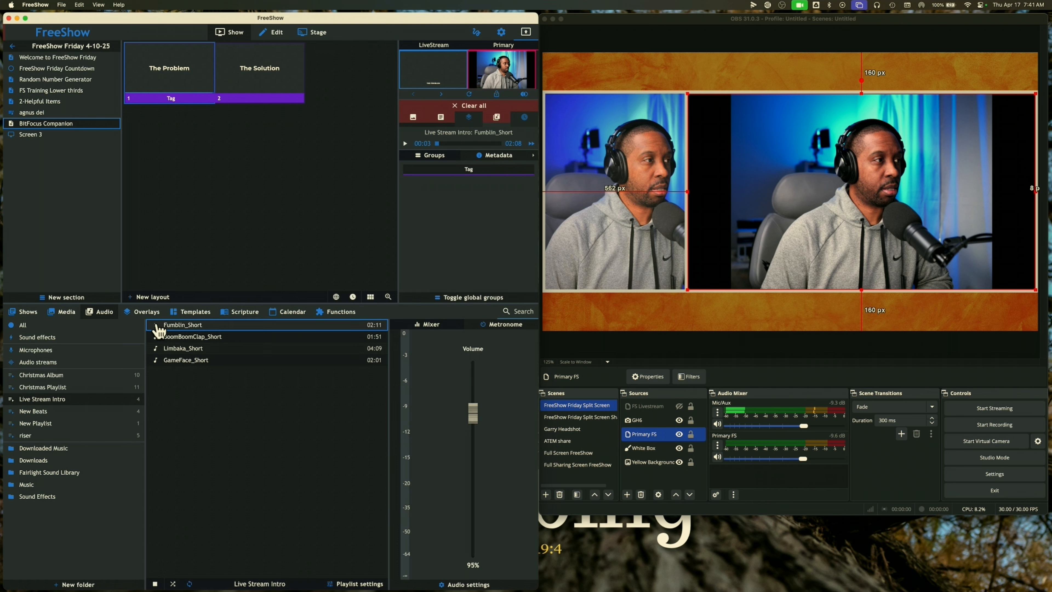
Resume Fumblin_Short, switch the OBS preview to ATEM share, then return to FreeShow
left_click(156, 326)
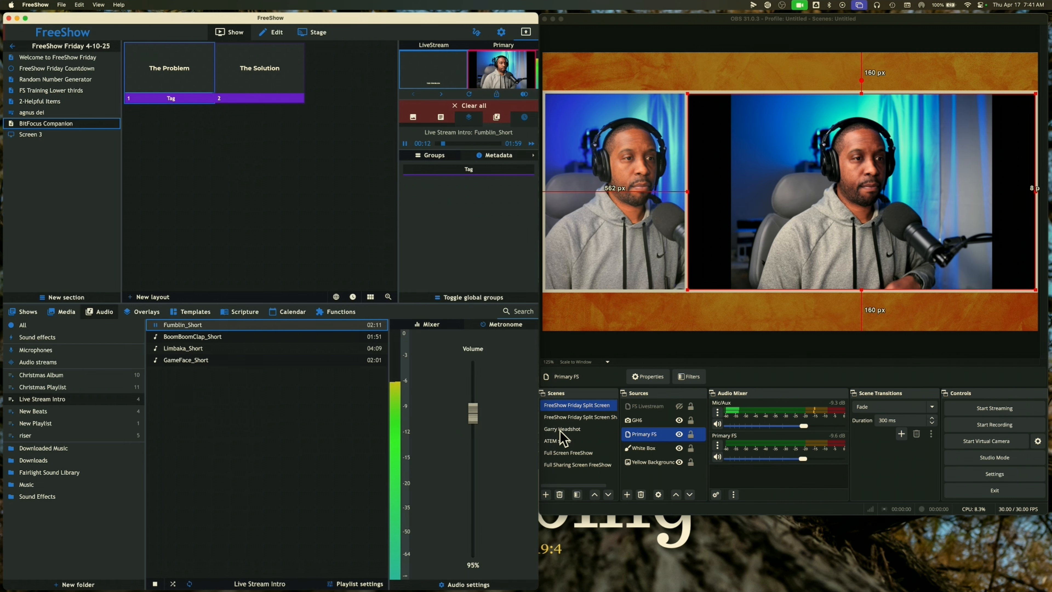
left_click(560, 441)
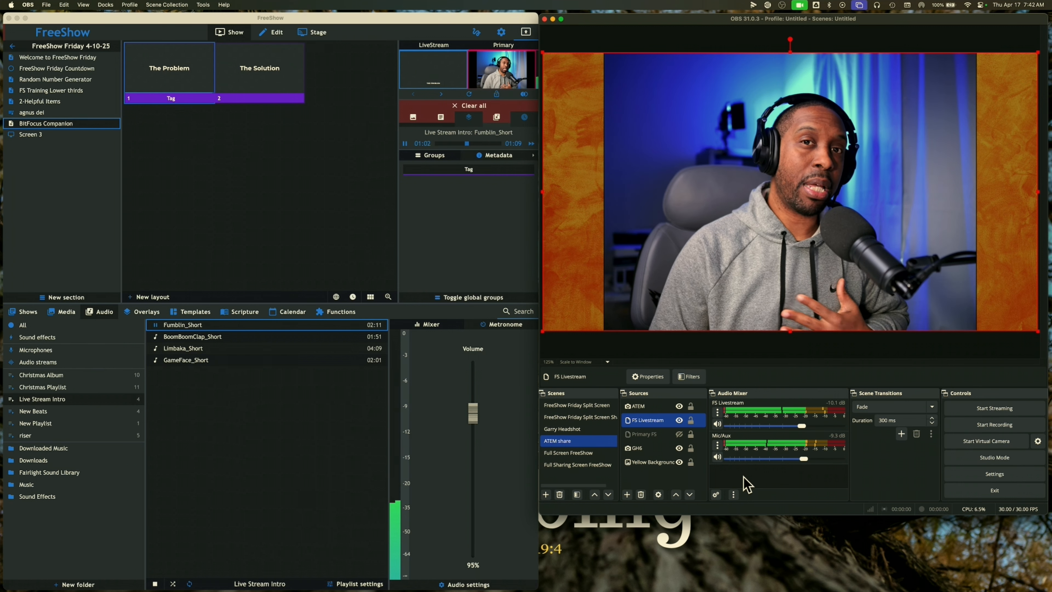
left_click(504, 41)
Review the LiveStream and Primary outputs' NDI settings, then start a new OBS scene
left_click(502, 33)
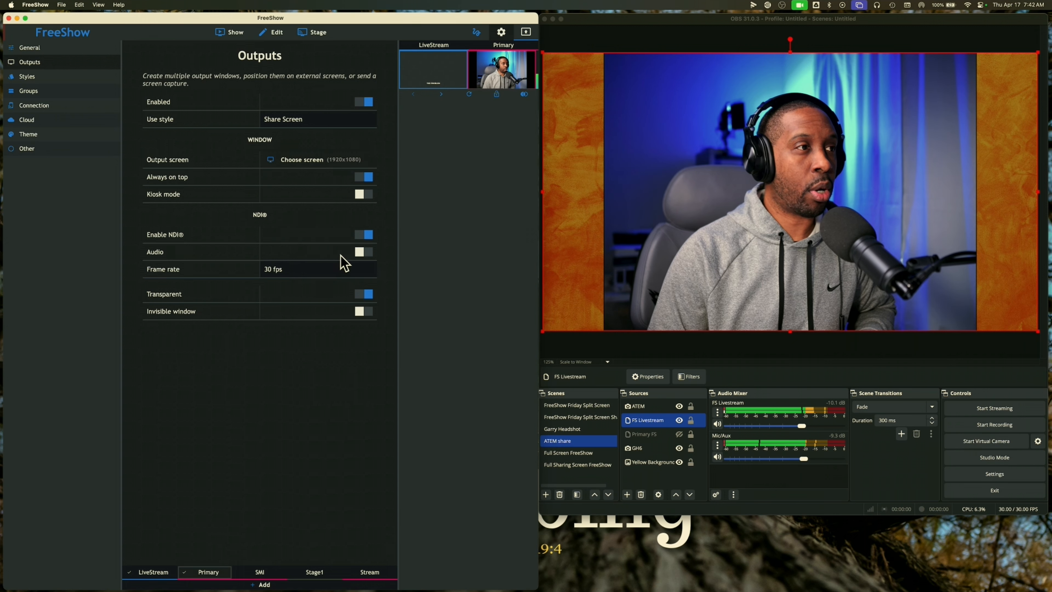
left_click(155, 569)
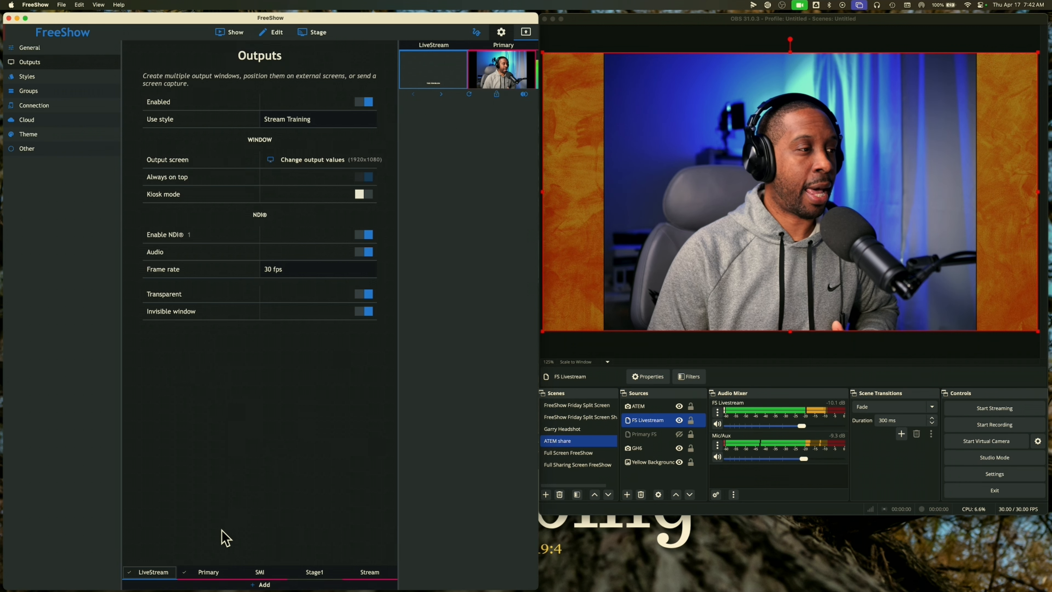
left_click(214, 572)
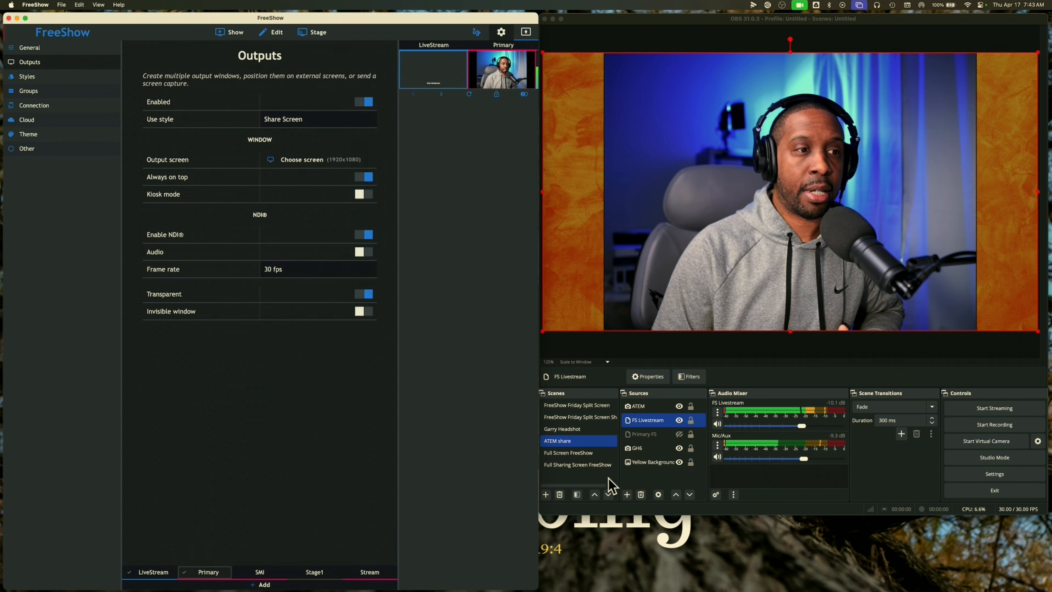
left_click(546, 494)
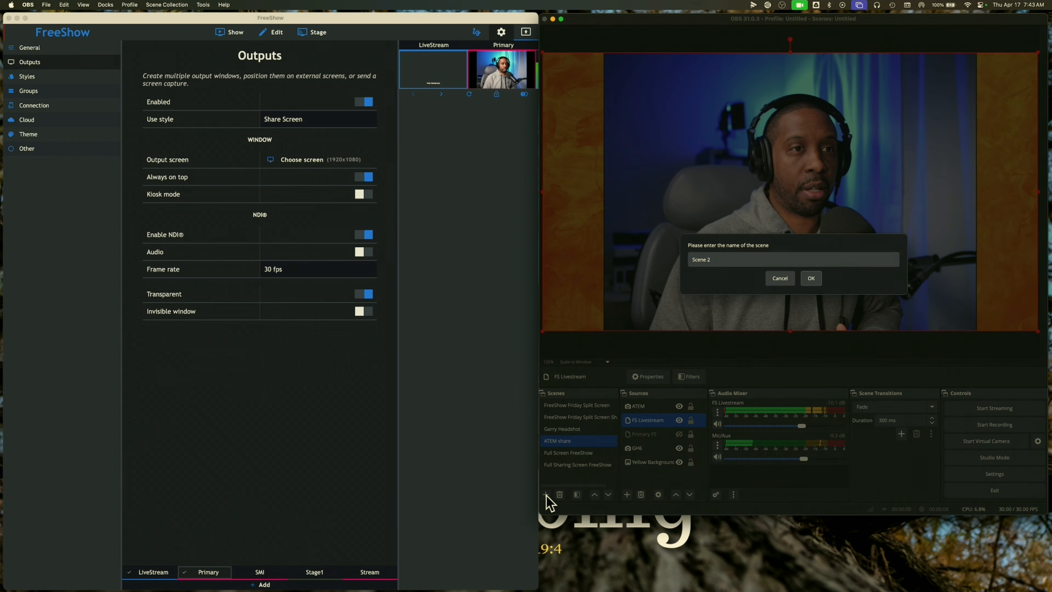
Name the new OBS scene 'Test freeShow Audio'
triple_click(739, 260)
type("Tes")
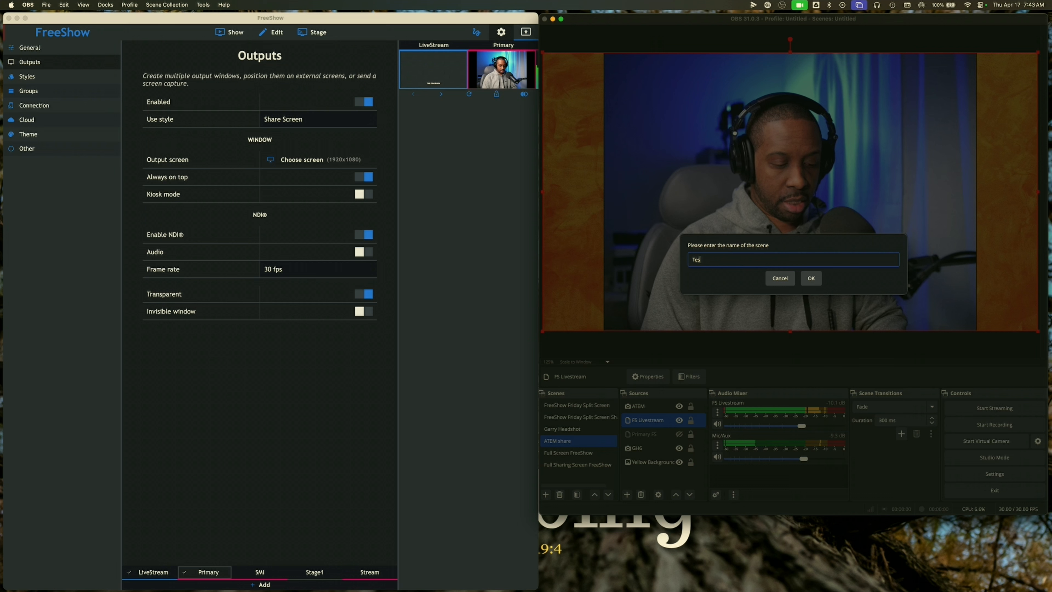
type("t freeShow ")
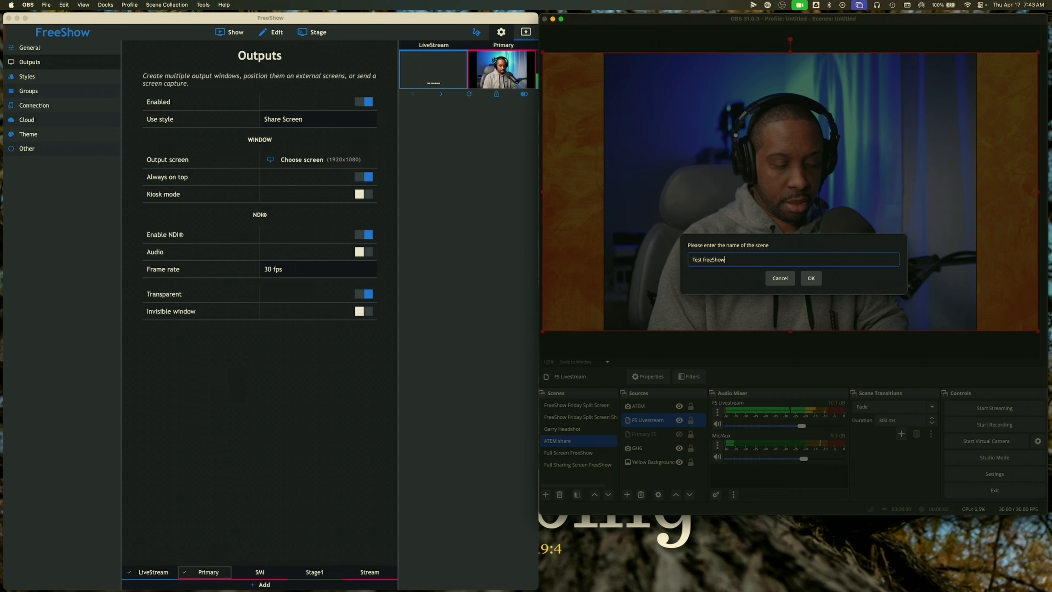
type("Audio")
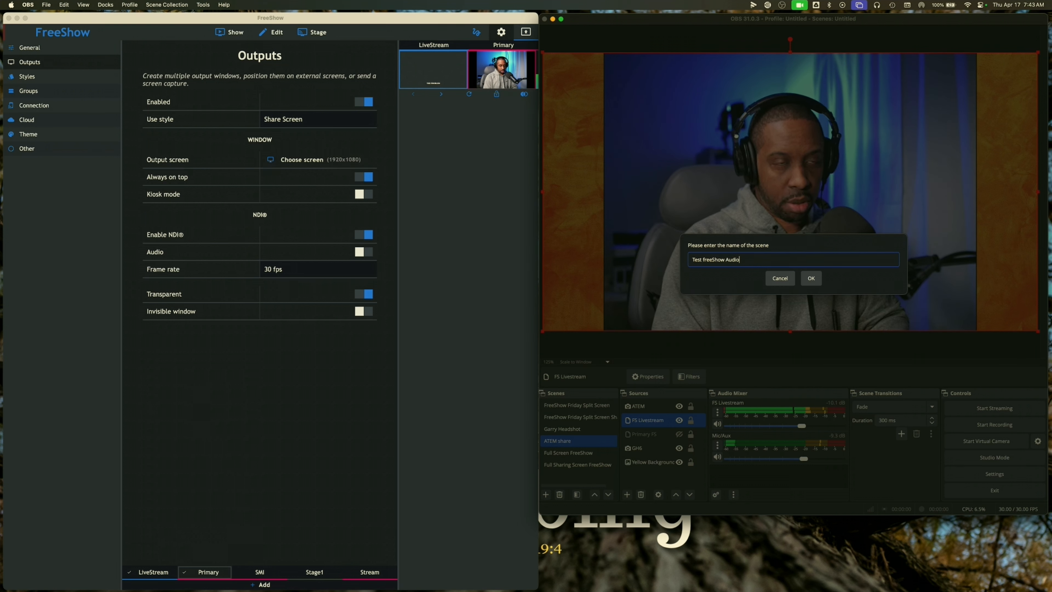
left_click(809, 279)
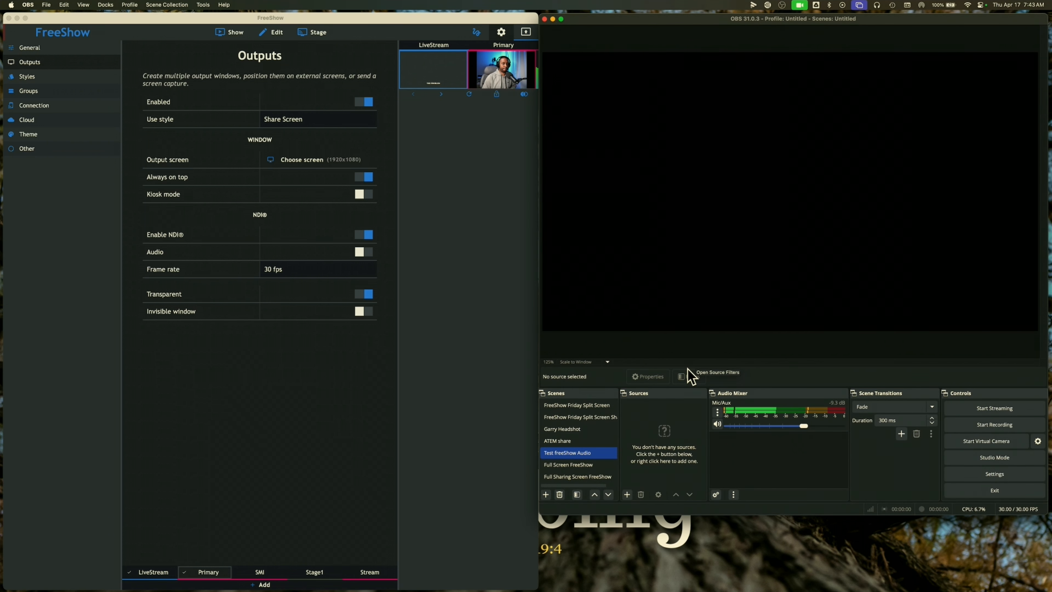
Add the existing FS Livestream NDI source to it, then return to the ATEM share scene
left_click(627, 495)
left_click(656, 406)
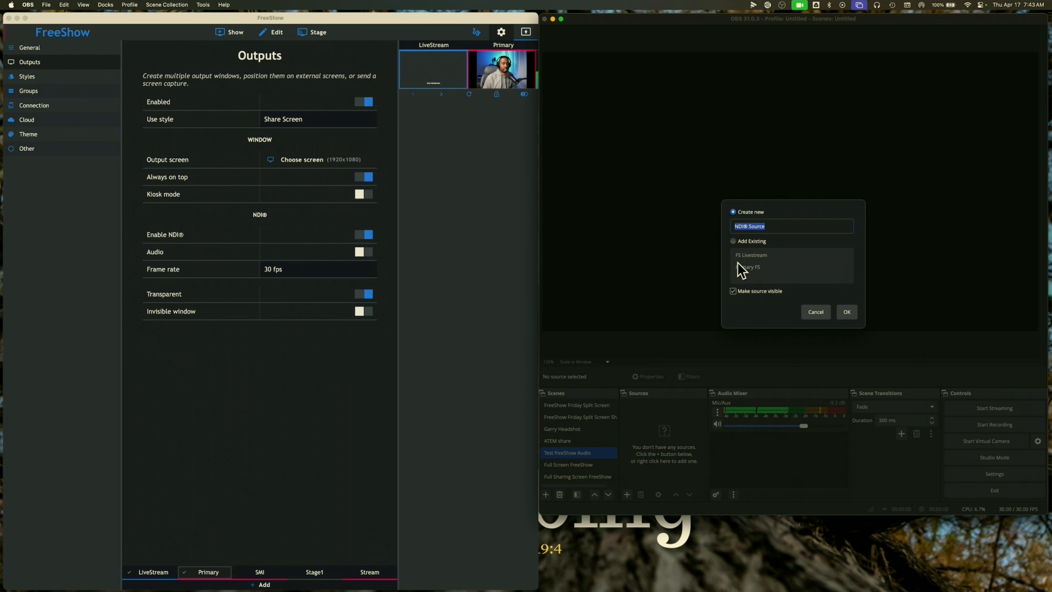
left_click(734, 241)
left_click(741, 255)
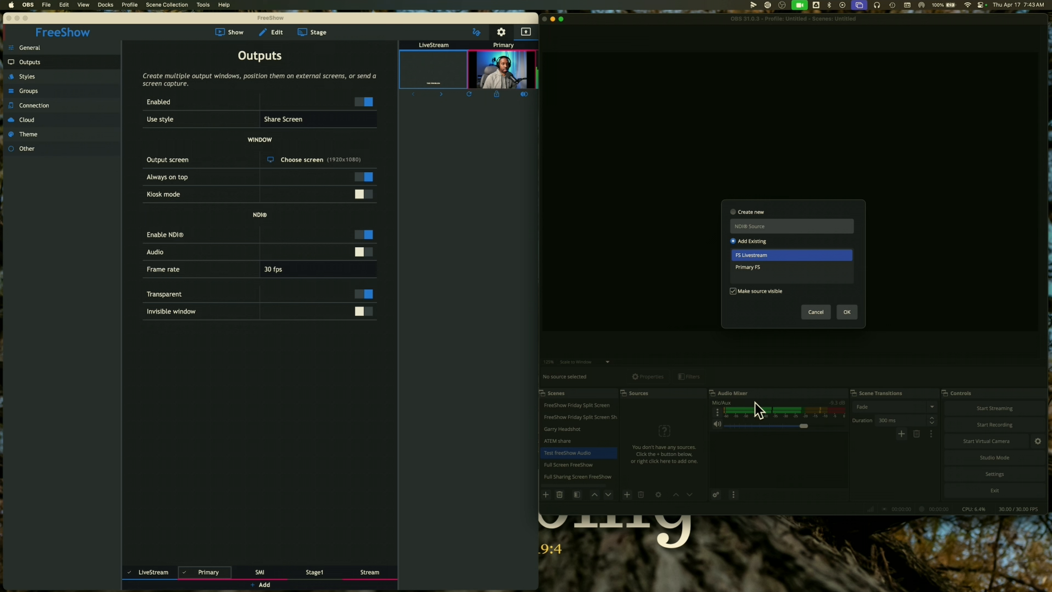
left_click(838, 318)
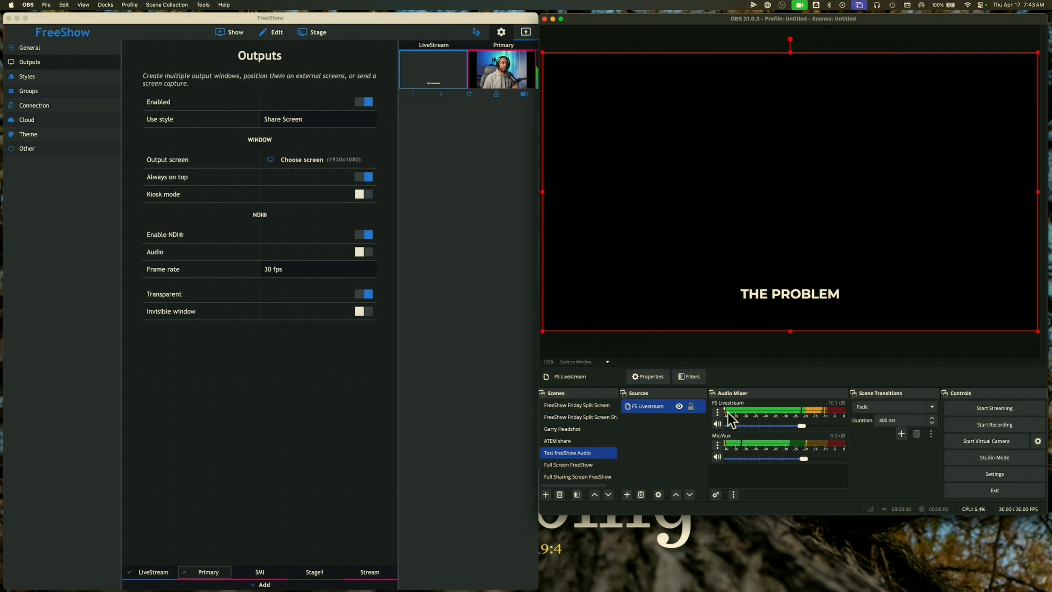
left_click(583, 442)
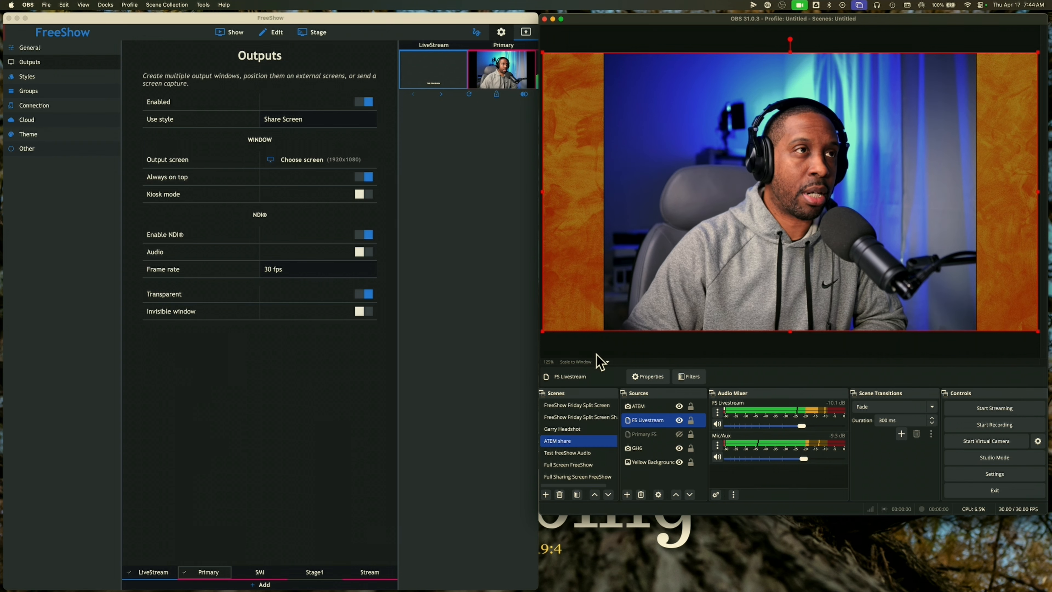
Open the playlist audio settings, leave Custom audio output unchanged, and clear BoomBoomClap_Short
left_click(232, 33)
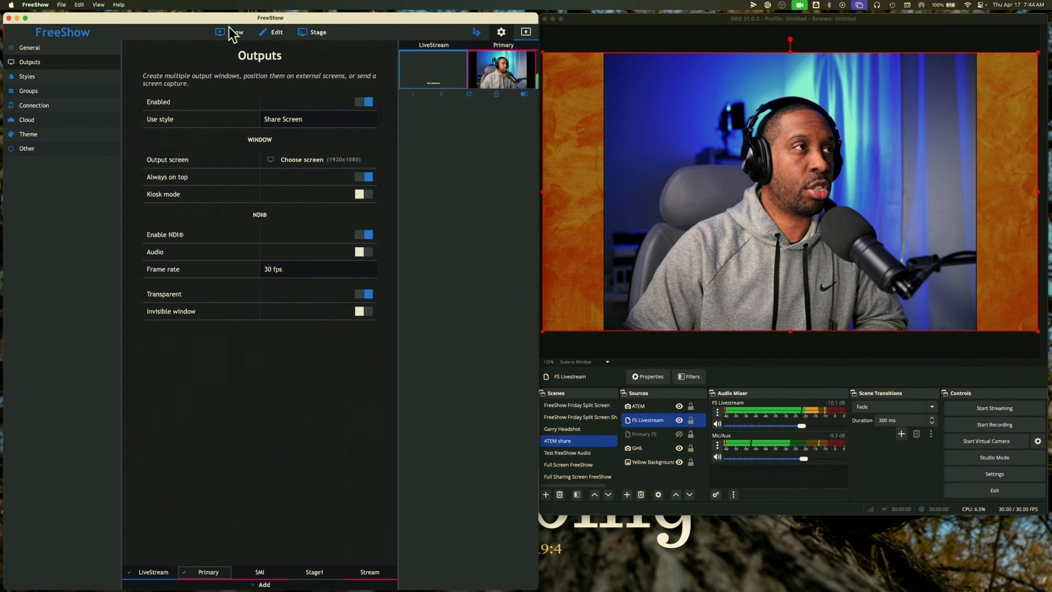
left_click(233, 34)
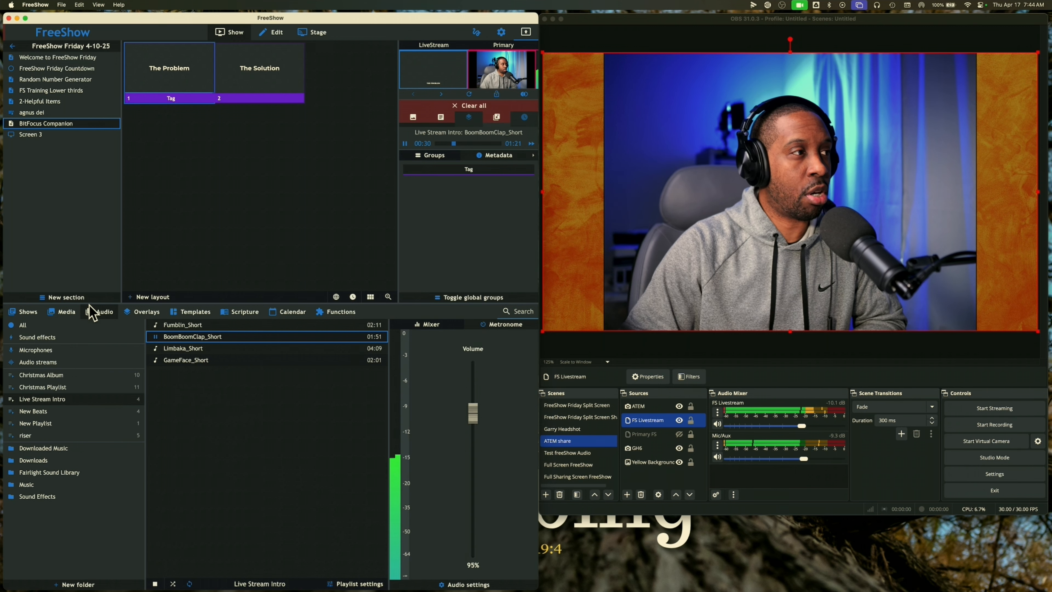
left_click(465, 582)
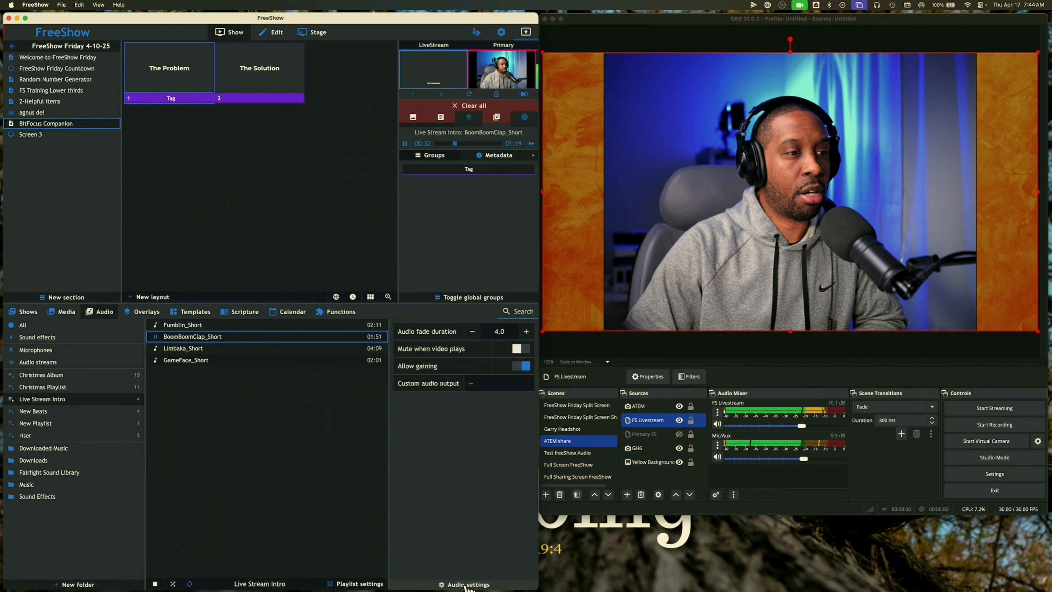
left_click(473, 385)
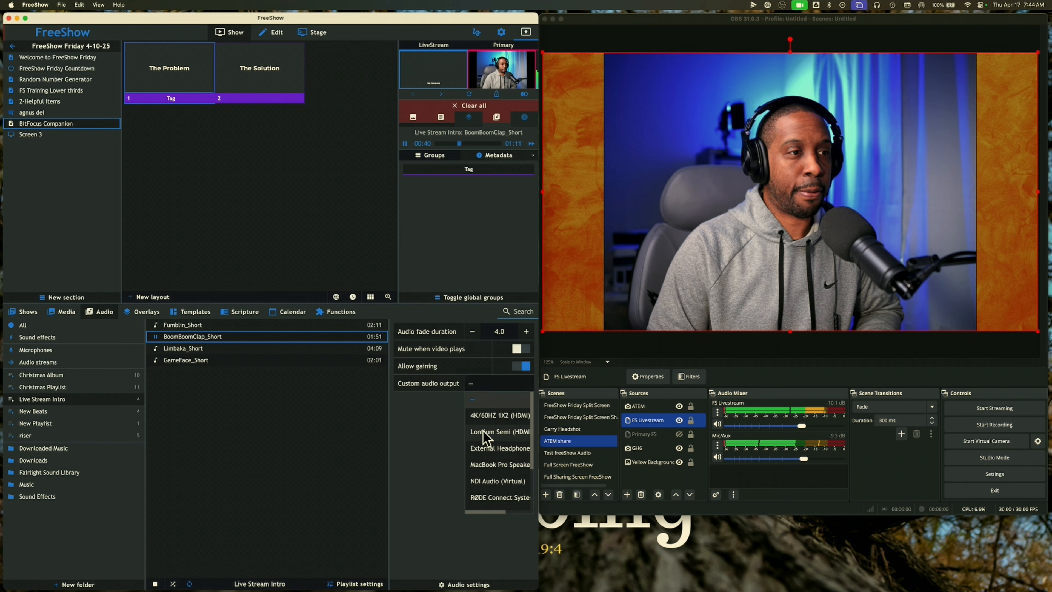
left_click(457, 402)
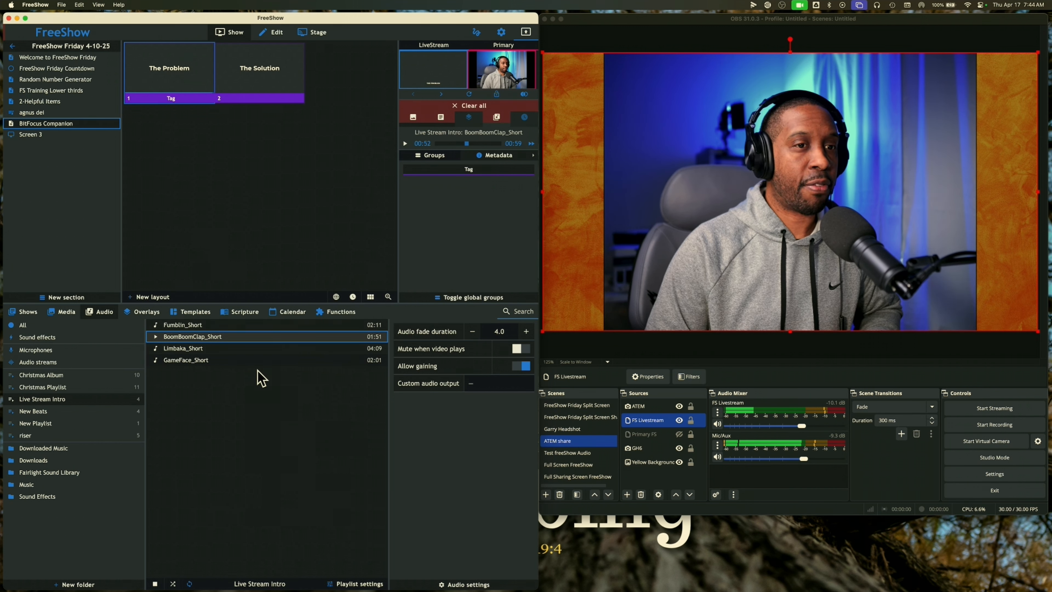
left_click(497, 118)
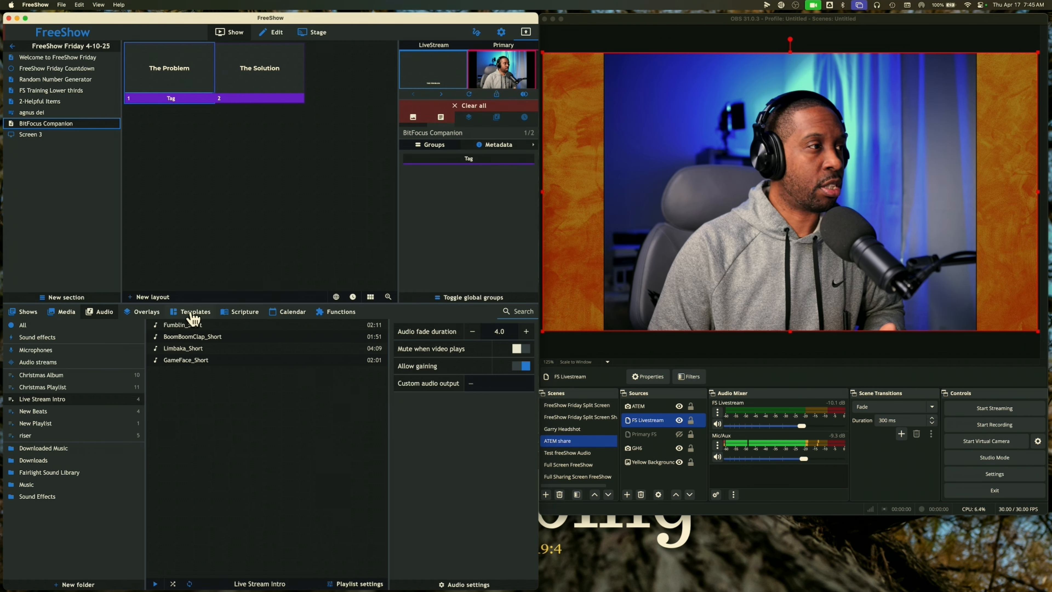
Play Fumblin_Short and set the Custom audio output to NDI Audio (Virtual)
left_click(157, 326)
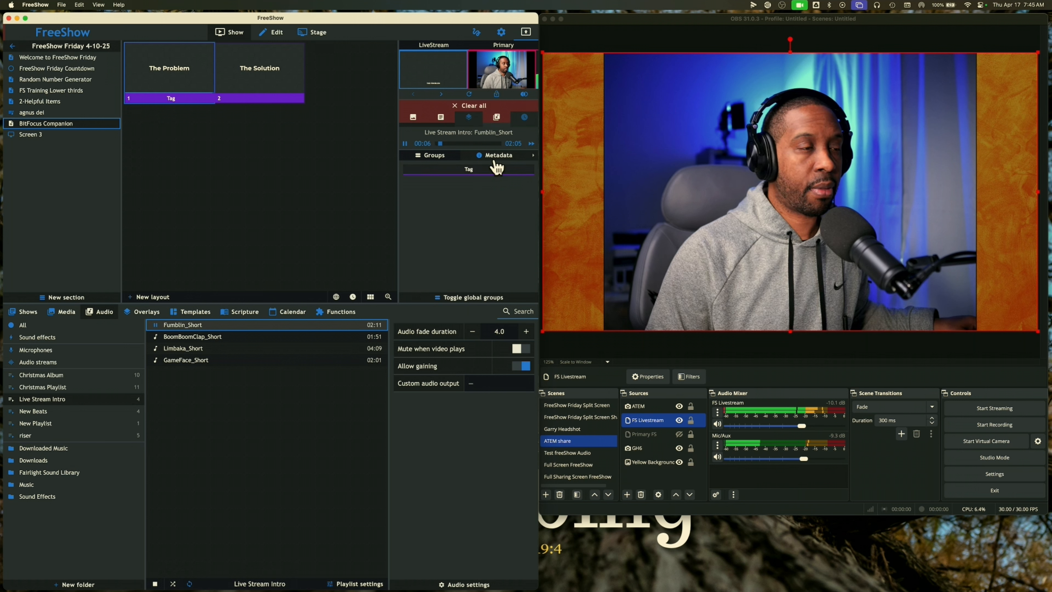
left_click(476, 387)
scroll(480, 426, "down", 3)
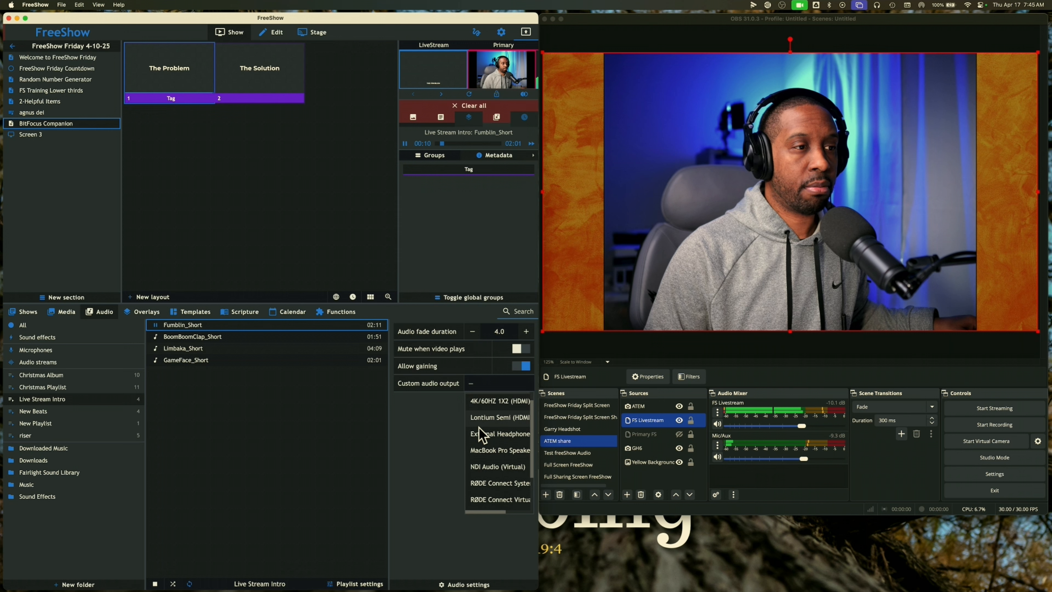
scroll(479, 429, "down", 1)
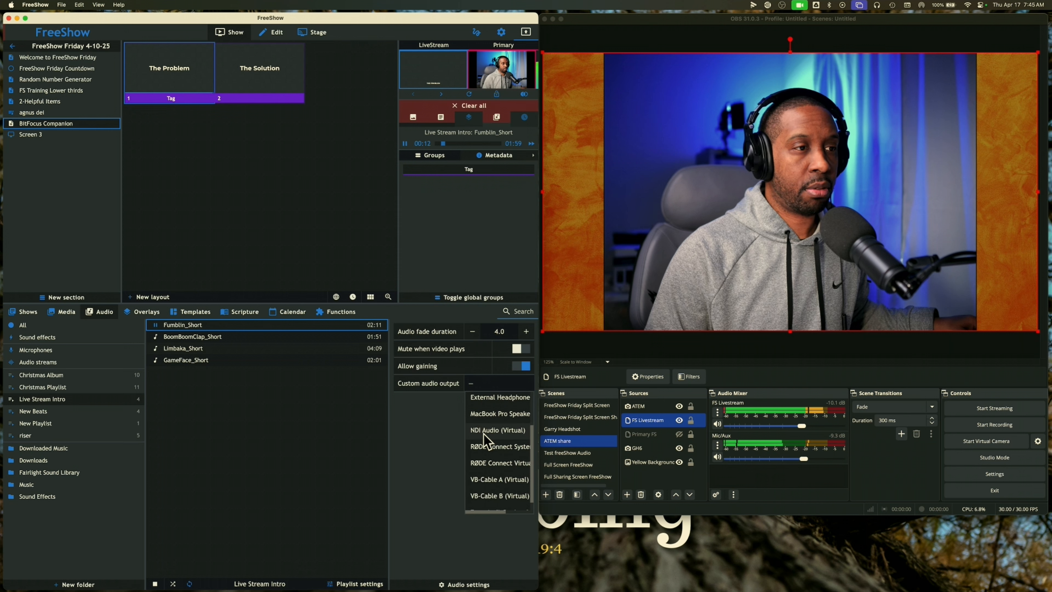
left_click(486, 431)
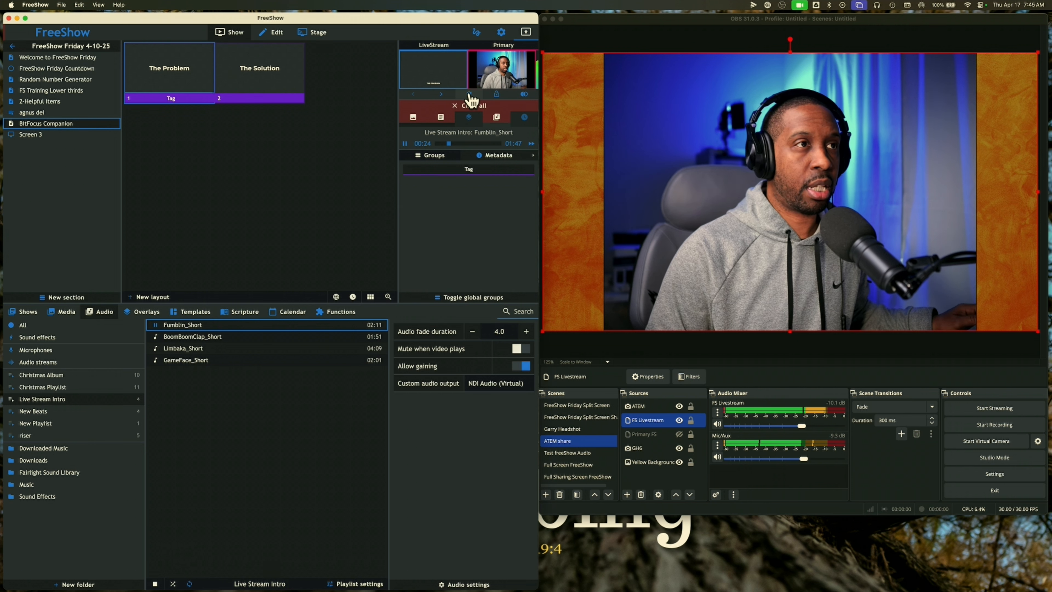
Clear the audio and restart Fumblin_Short so it plays through NDI Audio
left_click(498, 118)
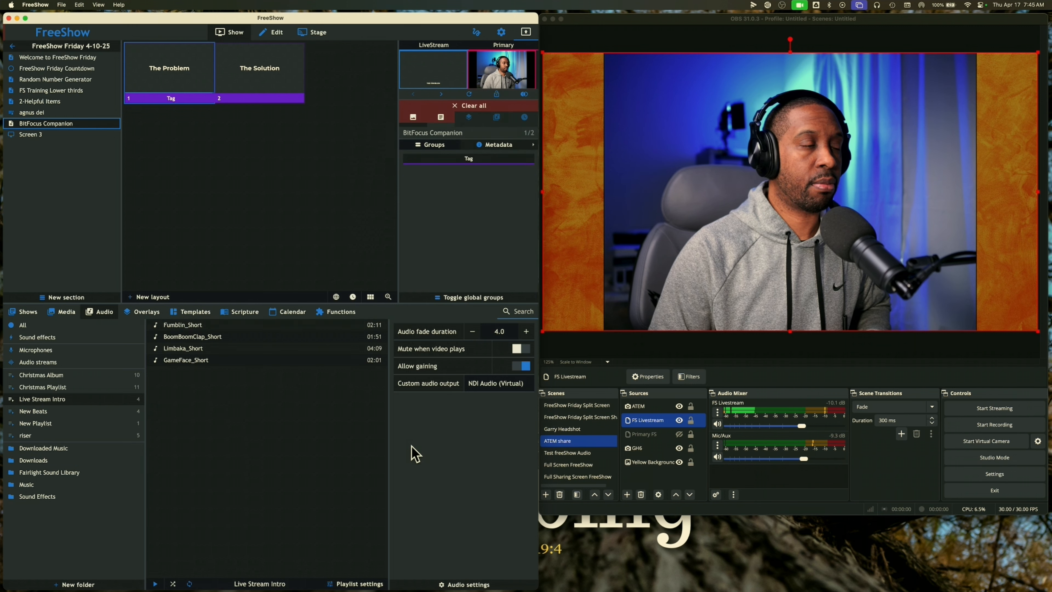
left_click(159, 327)
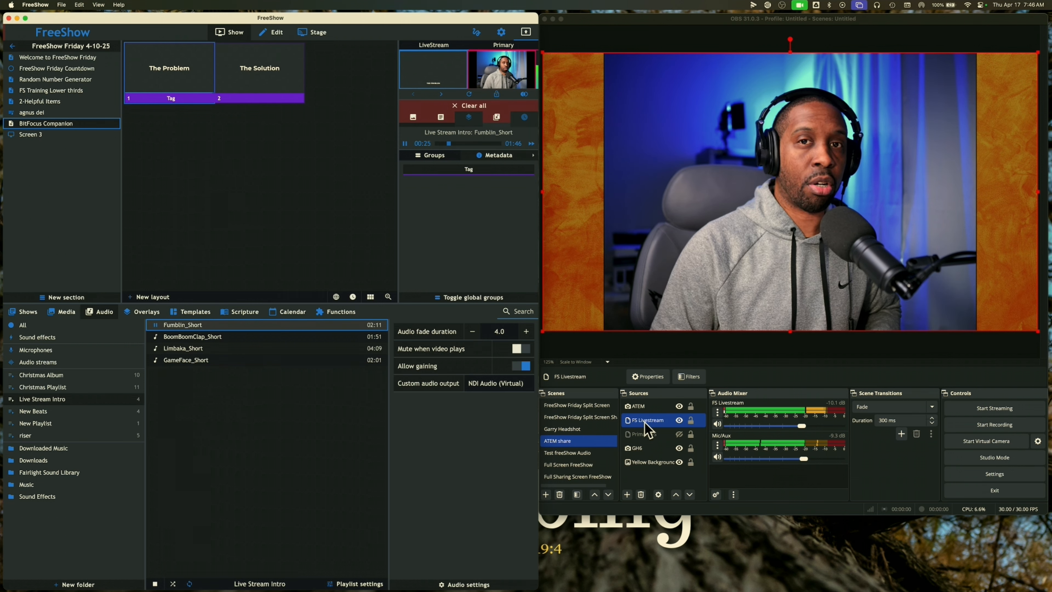
left_click(496, 385)
Clear Fumblin_Short's playback and set the Custom audio output back to none (–)
left_click(450, 423)
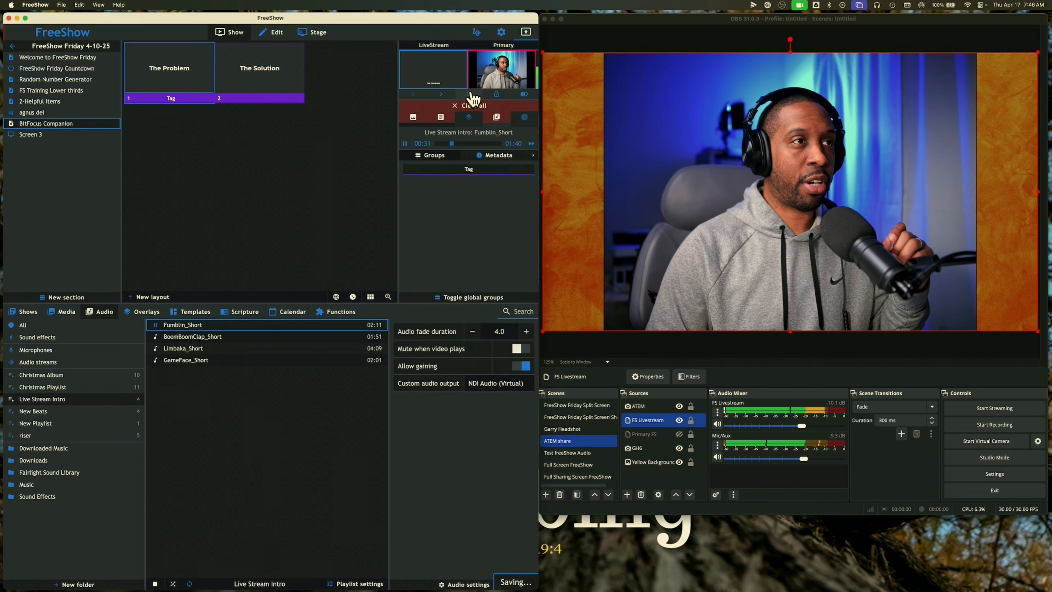
left_click(496, 118)
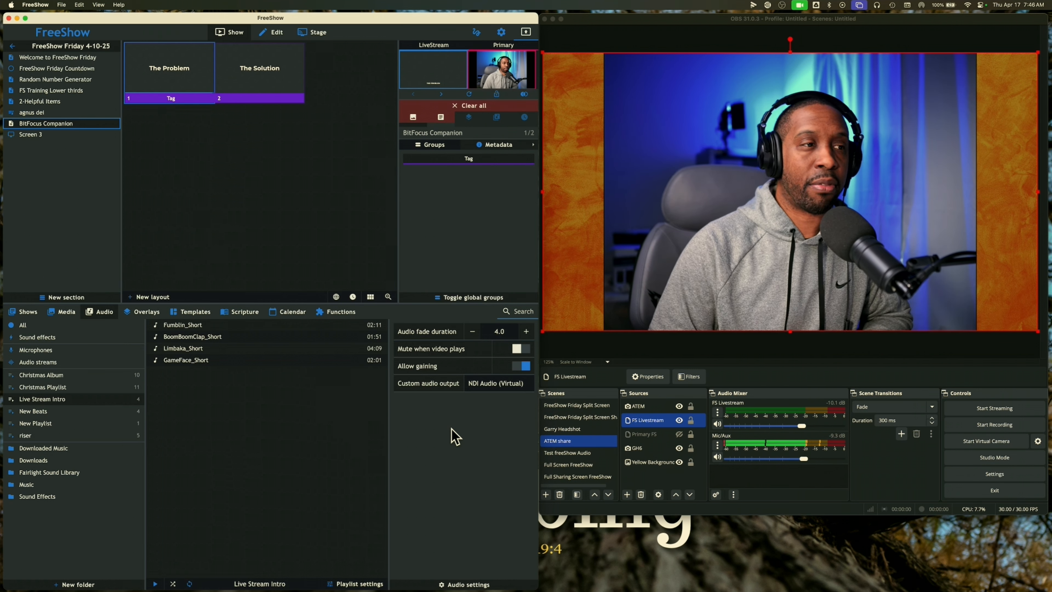
left_click(490, 383)
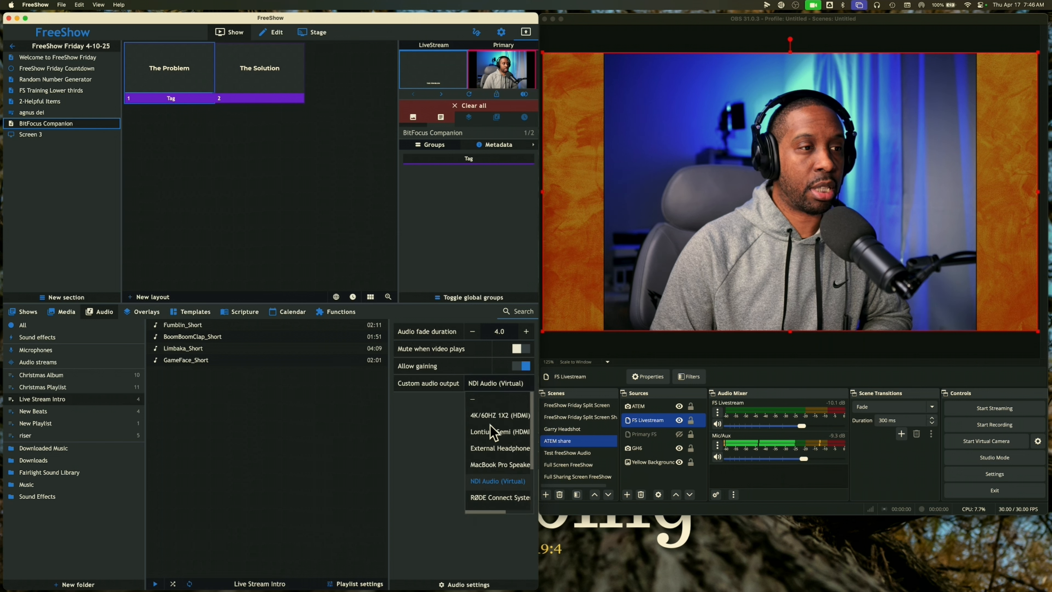
left_click(476, 399)
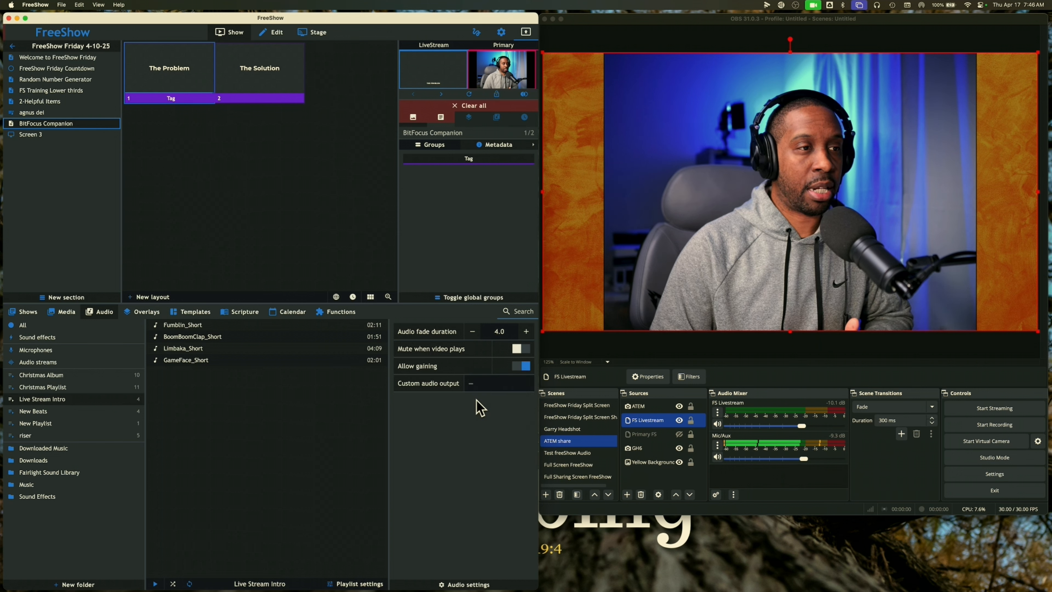